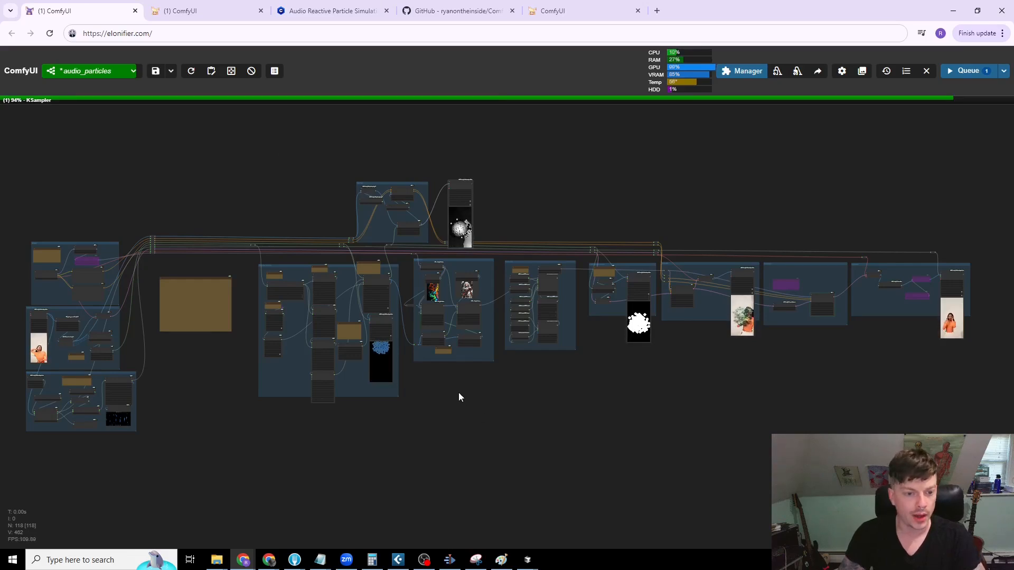
Step: Locate the Load Video group and nudge its Load Video (Upload) node slightly toward the group's left edge
{"action": "left_click_drag", "start_coordinate": [458, 392], "coordinate": [467, 392]}
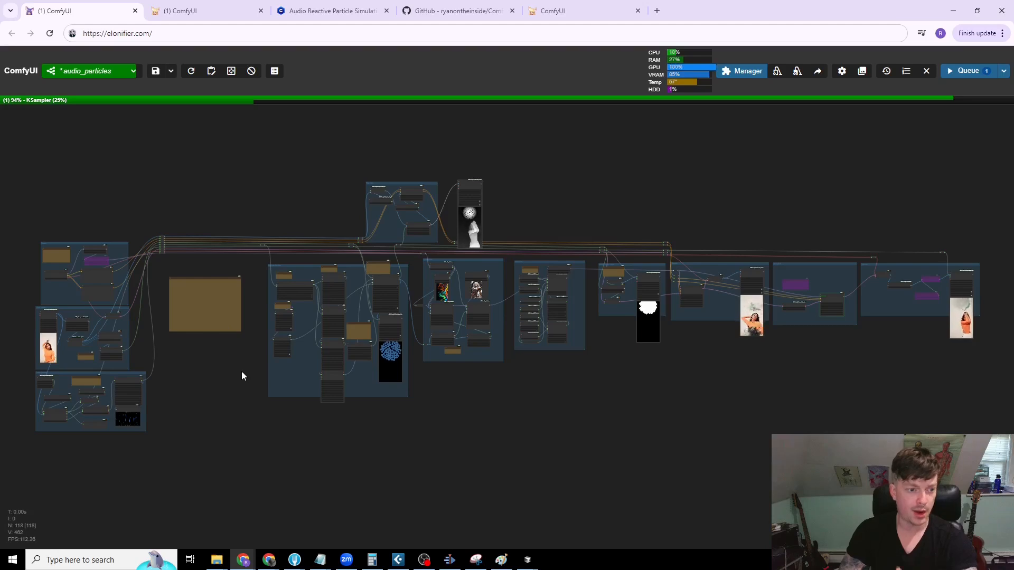
{"action": "left_click_drag", "start_coordinate": [240, 402], "coordinate": [402, 417]}
{"action": "scroll", "coordinate": [323, 387], "scroll_direction": "up", "scroll_amount": 5}
{"action": "left_click_drag", "start_coordinate": [323, 387], "coordinate": [486, 390]}
{"action": "scroll", "coordinate": [447, 332], "scroll_direction": "up", "scroll_amount": 3}
{"action": "left_click_drag", "start_coordinate": [447, 332], "coordinate": [664, 344]}
{"action": "scroll", "coordinate": [451, 312], "scroll_direction": "up", "scroll_amount": 3}
{"action": "scroll", "coordinate": [584, 341], "scroll_direction": "up", "scroll_amount": 3}
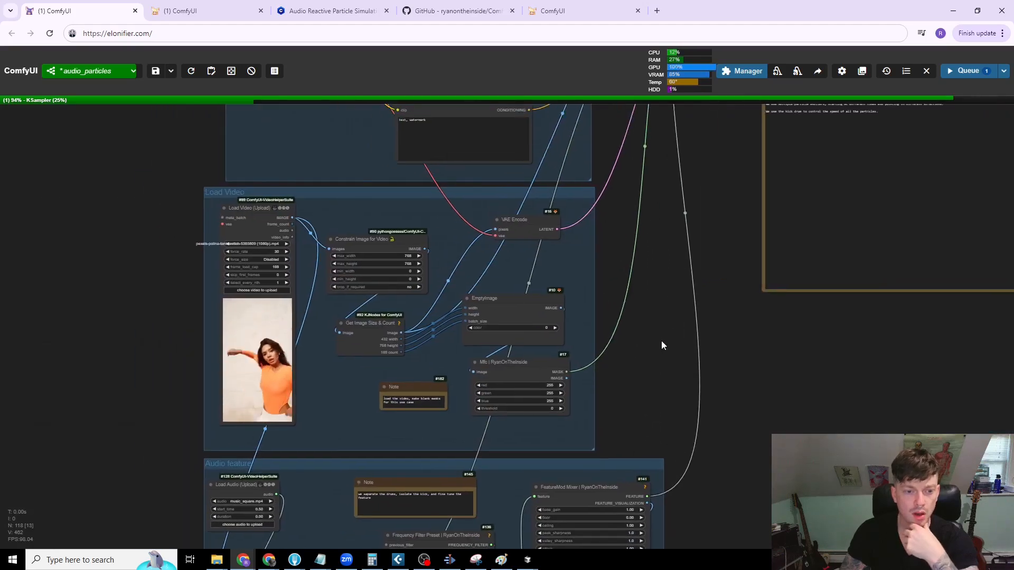
{"action": "left_click_drag", "start_coordinate": [262, 205], "coordinate": [254, 207]}
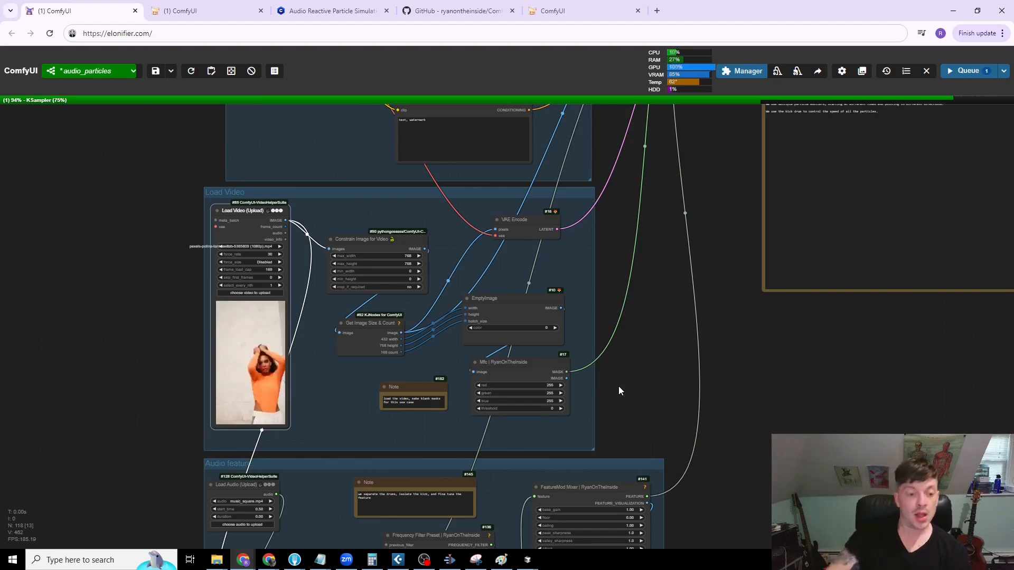
Step: Inspect the Audio feature group below Load Video and slightly shift its Load Audio (Upload) node
{"action": "left_click_drag", "start_coordinate": [143, 319], "coordinate": [66, 128]}
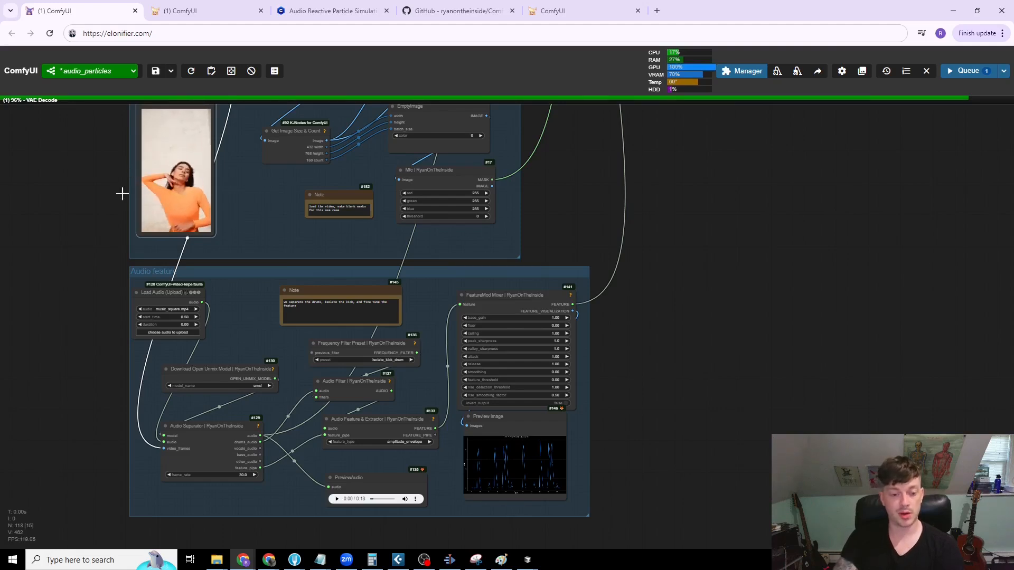
{"action": "left_click_drag", "start_coordinate": [48, 213], "coordinate": [38, 314]}
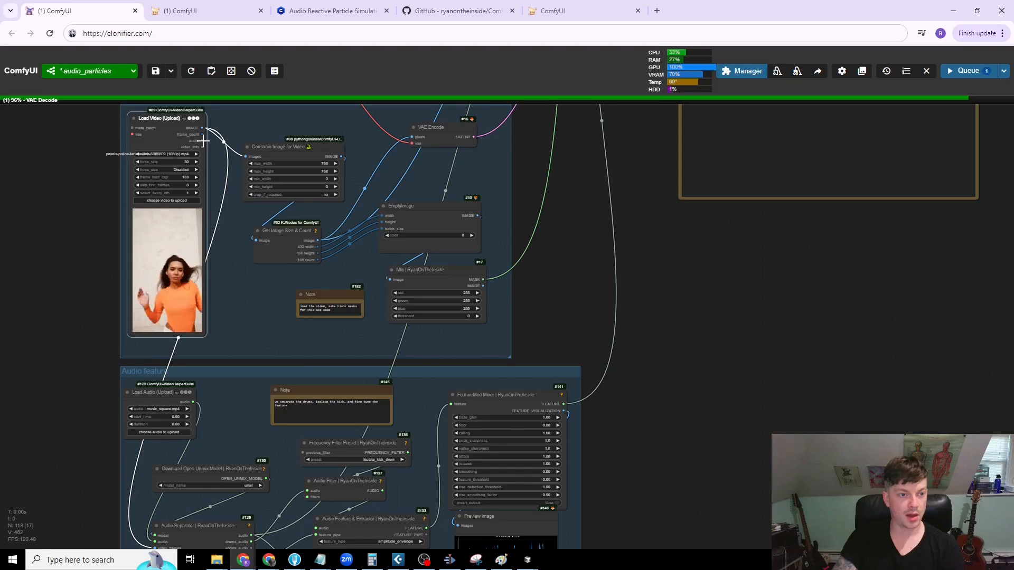
{"action": "left_click_drag", "start_coordinate": [106, 453], "coordinate": [90, 319]}
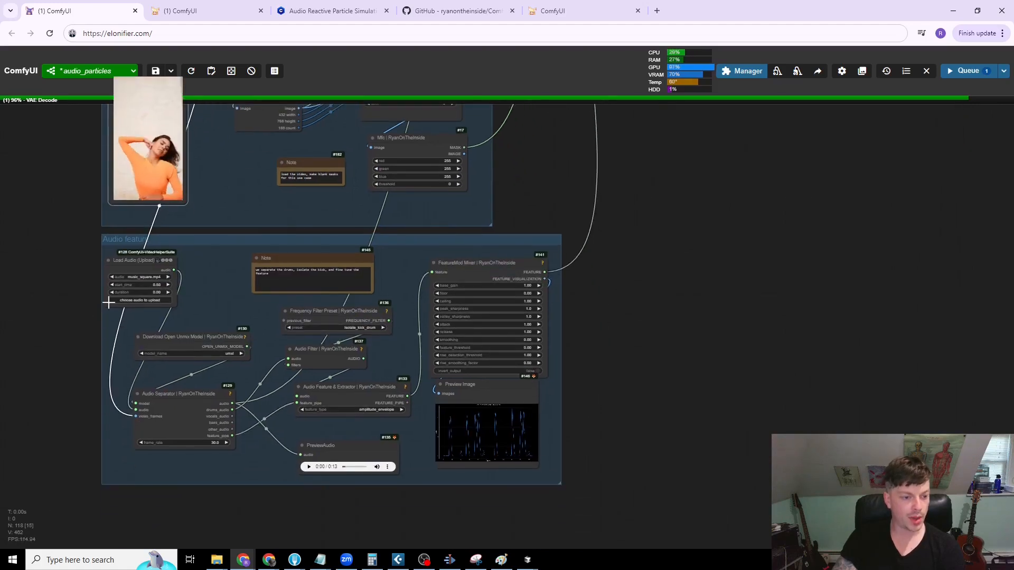
{"action": "left_click", "coordinate": [127, 260]}
{"action": "left_click_drag", "start_coordinate": [127, 261], "coordinate": [139, 263]}
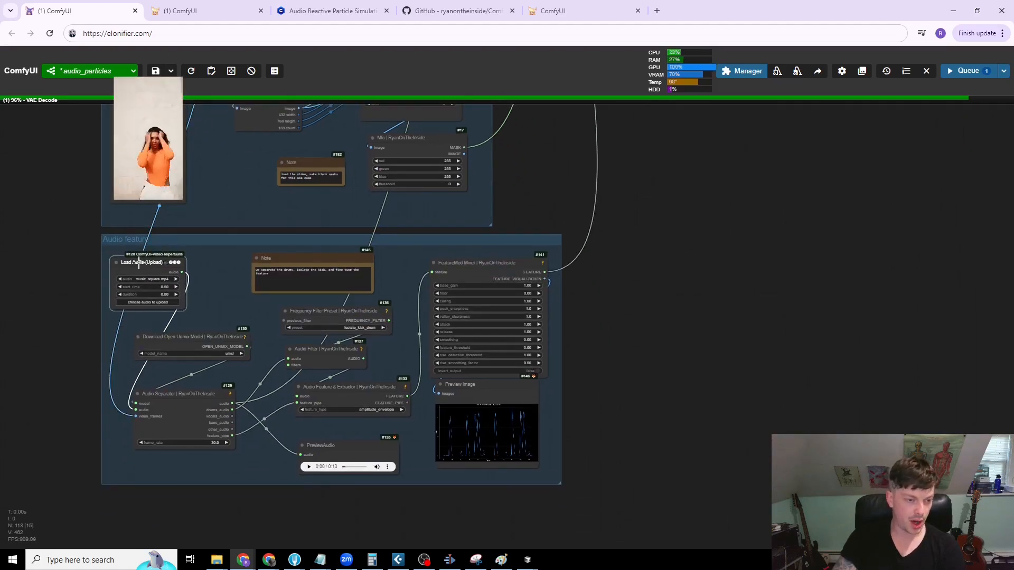
{"action": "left_click_drag", "start_coordinate": [83, 284], "coordinate": [58, 281]}
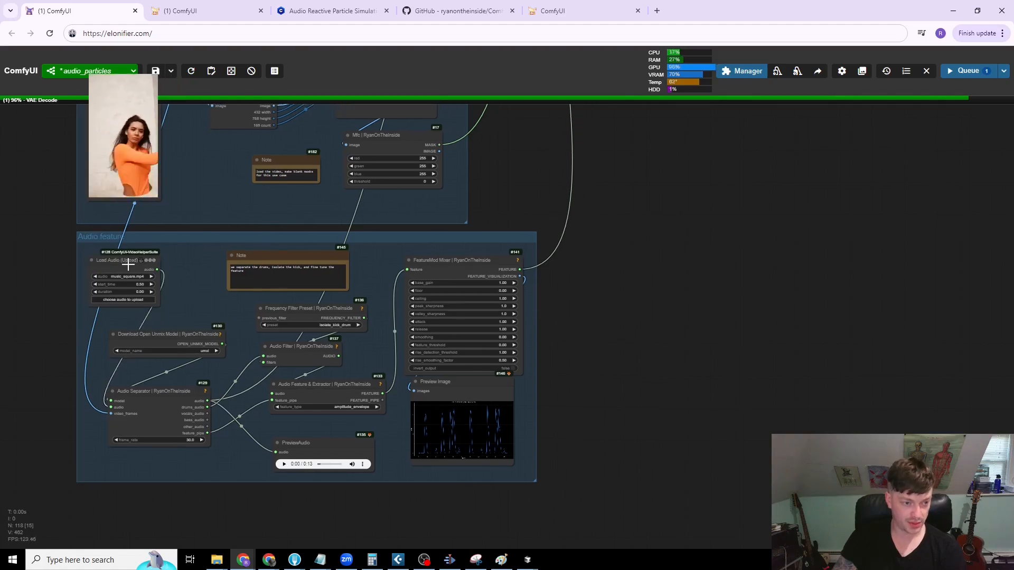
{"action": "left_click_drag", "start_coordinate": [128, 257], "coordinate": [124, 261]}
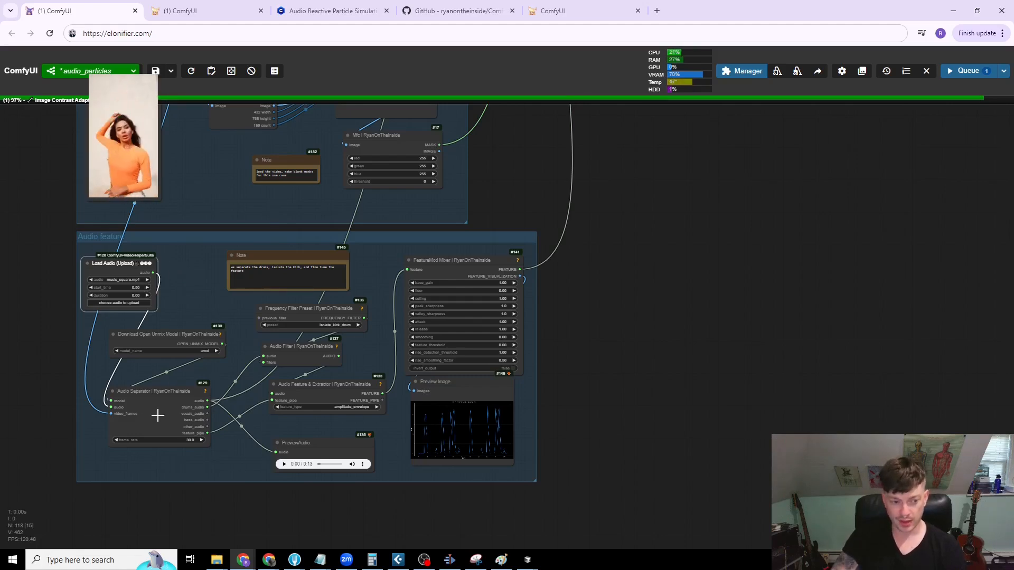
Step: Nudge the Download Open Unmix Model node upward and move the Audio Separator node slightly lower
{"action": "left_click_drag", "start_coordinate": [131, 390], "coordinate": [143, 374]}
{"action": "scroll", "coordinate": [16, 392], "scroll_direction": "up", "scroll_amount": 5}
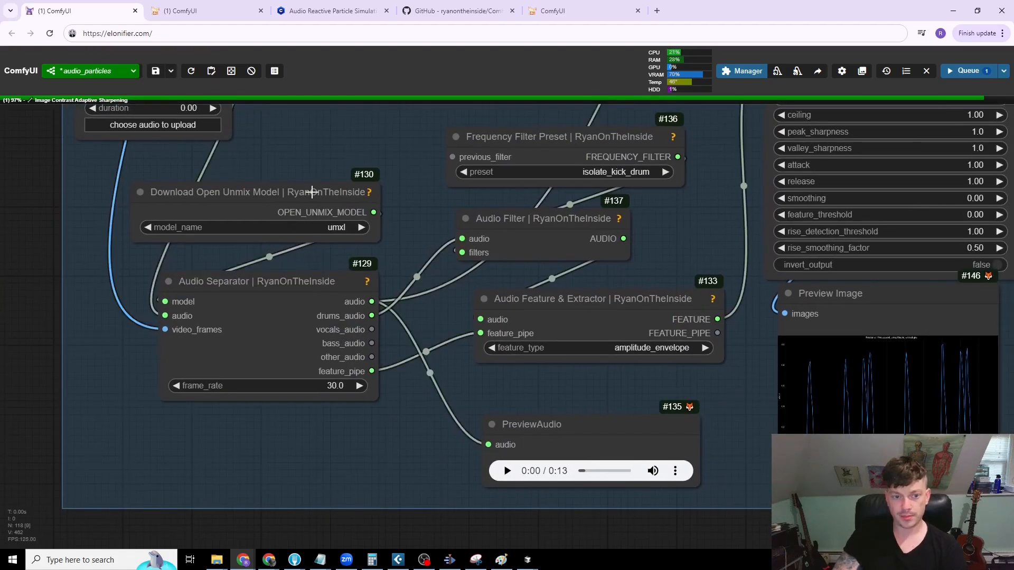
{"action": "left_click_drag", "start_coordinate": [312, 193], "coordinate": [308, 188]}
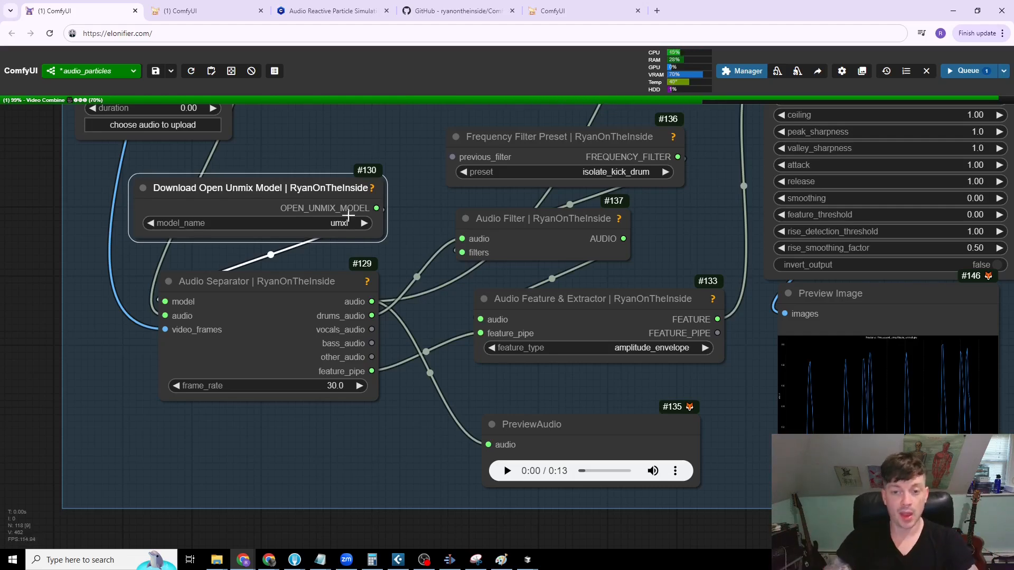
{"action": "scroll", "coordinate": [413, 236], "scroll_direction": "down", "scroll_amount": 3}
{"action": "left_click_drag", "start_coordinate": [394, 266], "coordinate": [272, 278]}
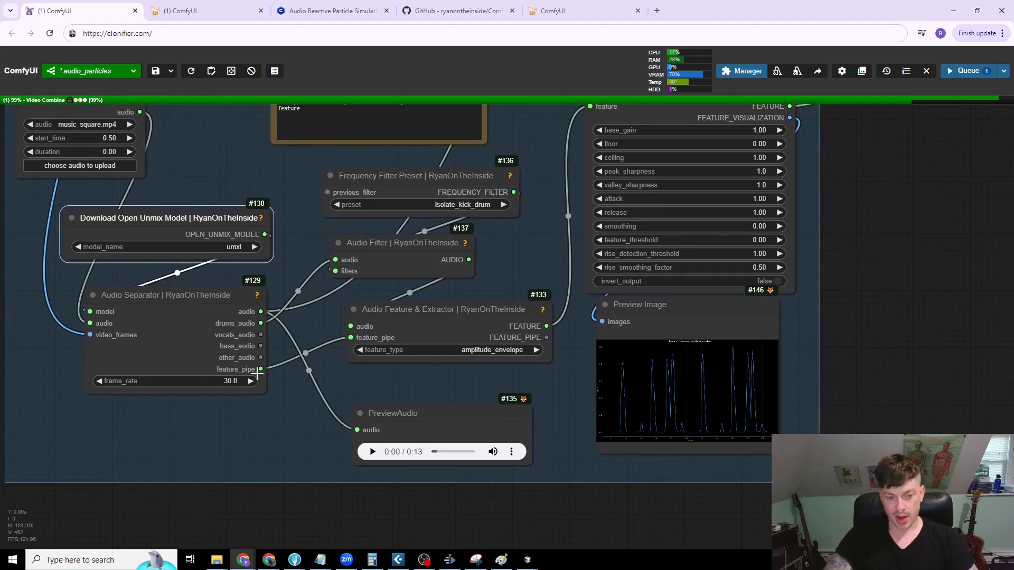
{"action": "left_click_drag", "start_coordinate": [202, 301], "coordinate": [190, 317]}
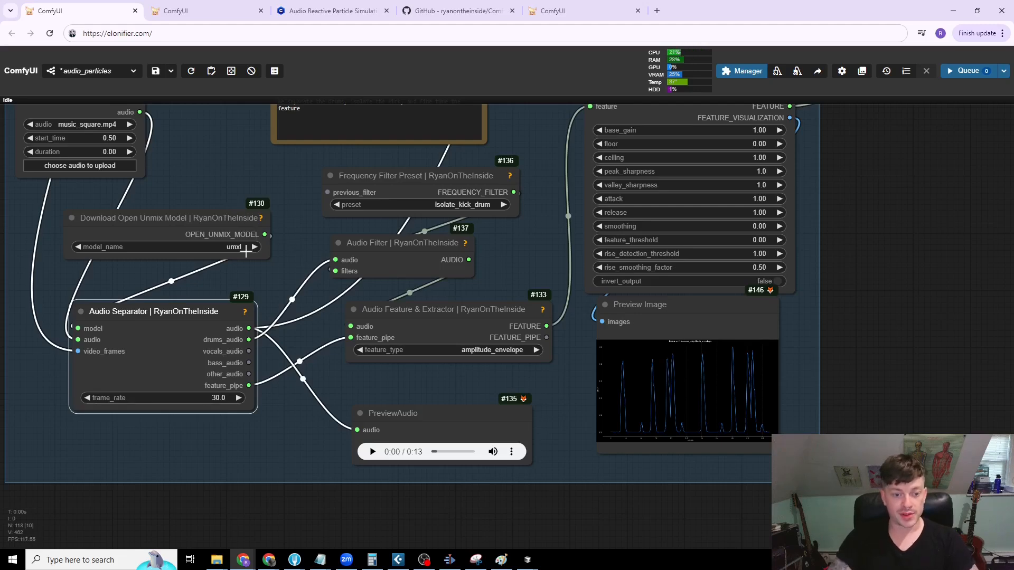
Step: Read the Audio Separator node's built-in help, and open and close the help of the Open Unmix Model and Frequency Filter Preset nodes
{"action": "left_click", "coordinate": [245, 311]}
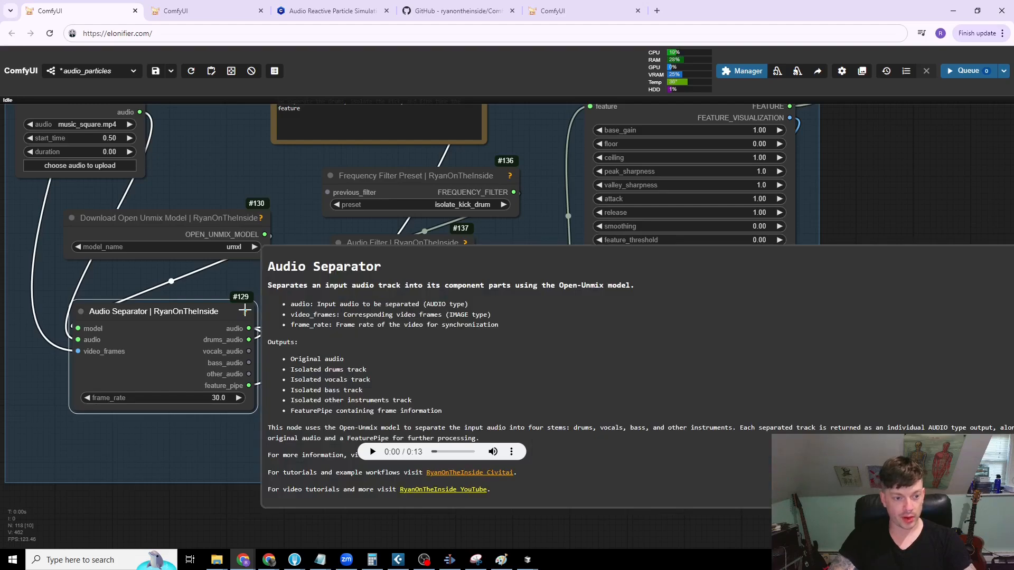
{"action": "left_click", "coordinate": [244, 312]}
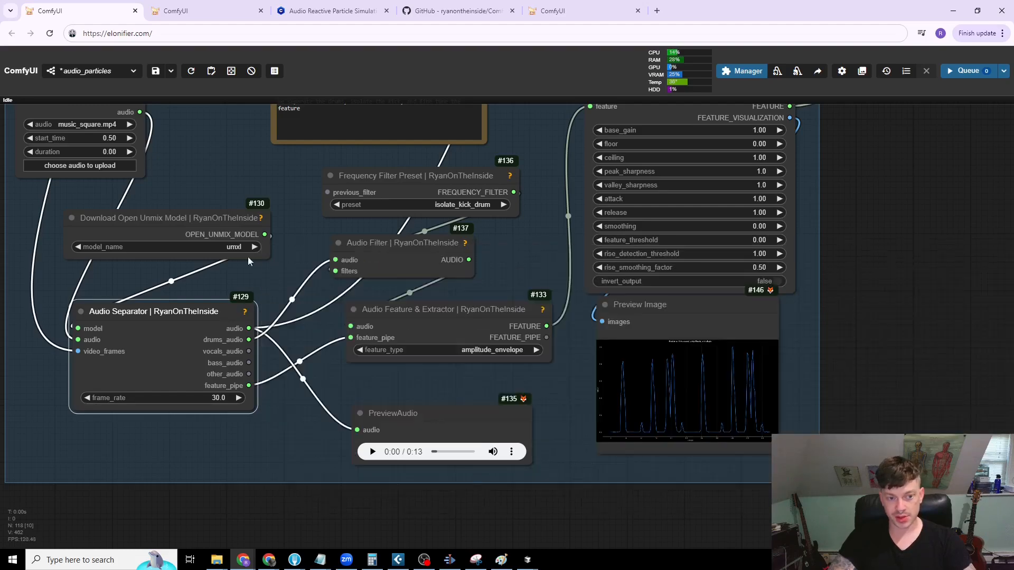
{"action": "left_click", "coordinate": [262, 217]}
{"action": "left_click", "coordinate": [261, 217]}
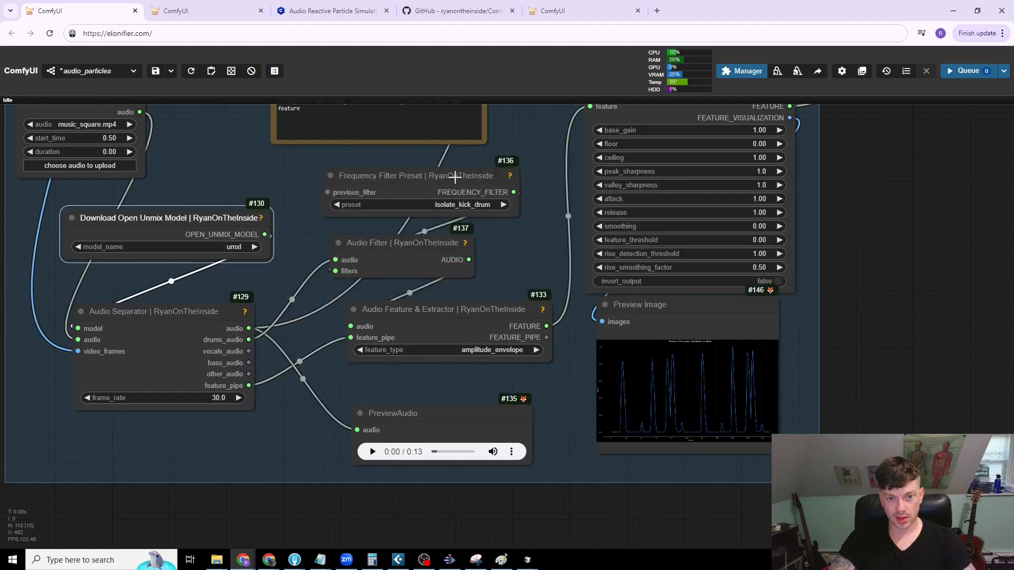
{"action": "left_click", "coordinate": [510, 174]}
{"action": "left_click", "coordinate": [511, 175]}
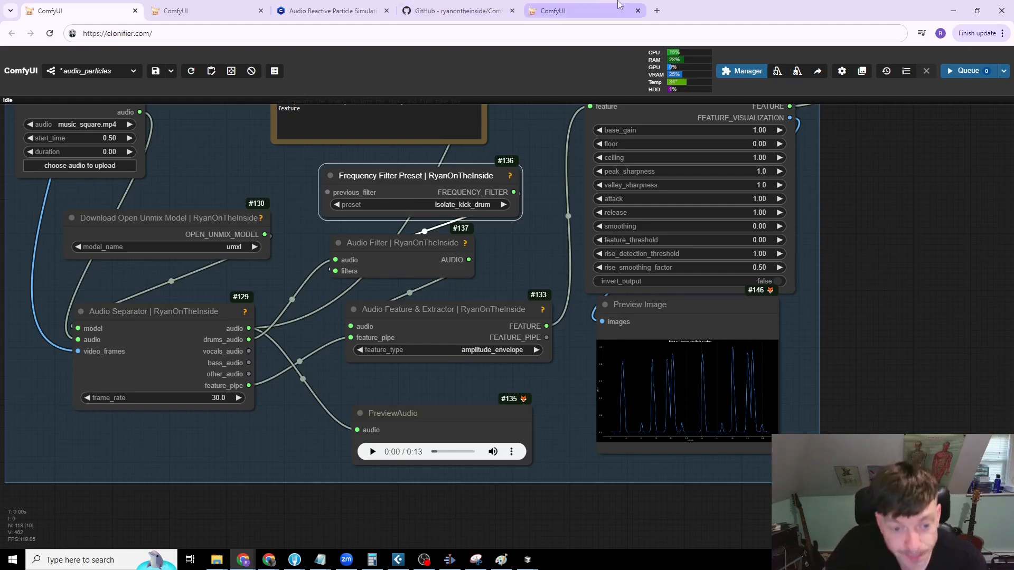
Step: Move the Audio Separator up beneath the Open Unmix Model node, and shift Audio Filter rightward and Frequency Filter Preset slightly leftward
{"action": "mouse_move", "coordinate": [165, 312]}
{"action": "left_mouse_down"}
{"action": "mouse_move", "coordinate": [164, 331]}
{"action": "mouse_move", "coordinate": [163, 293]}
{"action": "left_mouse_up"}
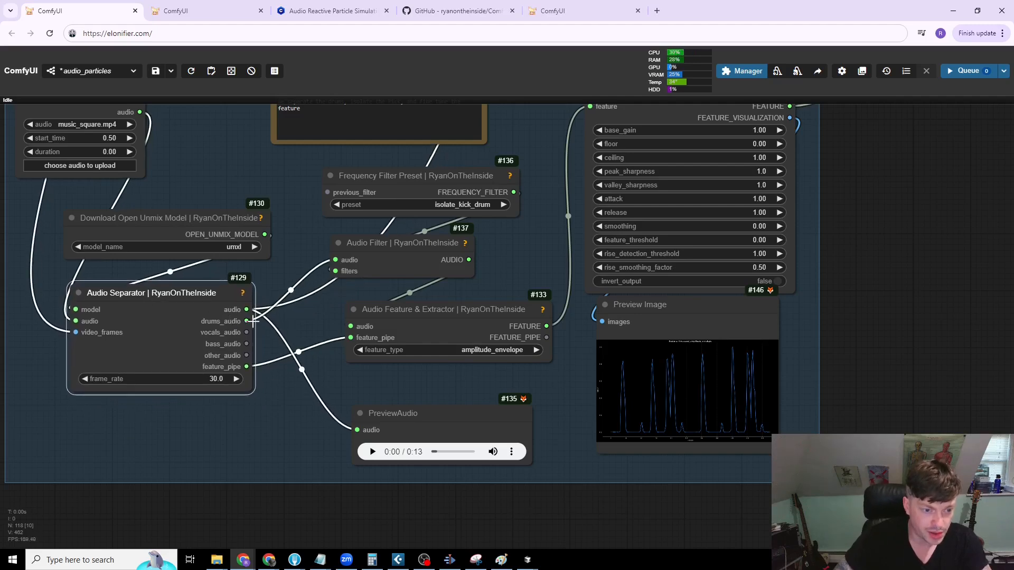
{"action": "left_click_drag", "start_coordinate": [222, 321], "coordinate": [228, 308]}
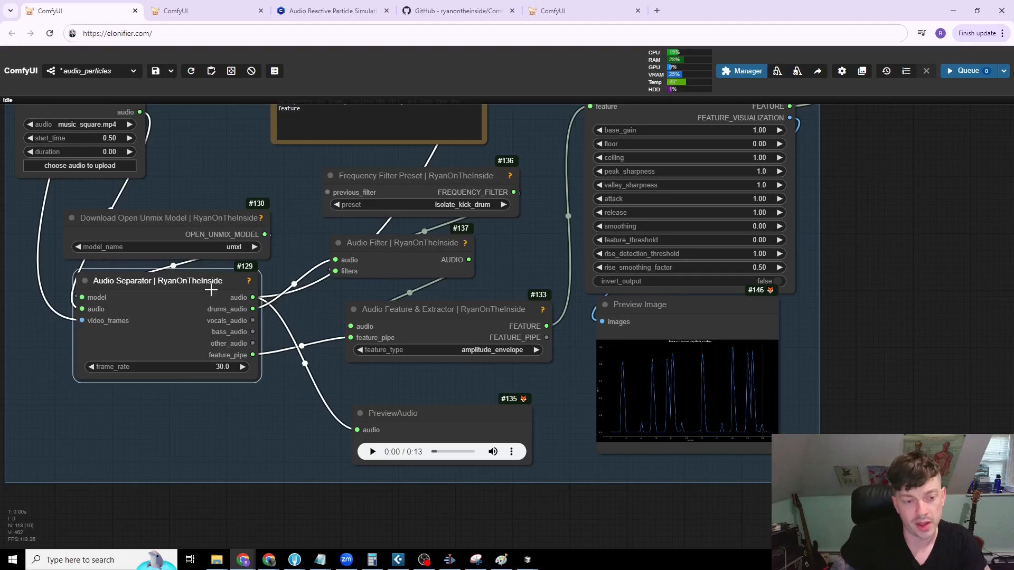
{"action": "left_click_drag", "start_coordinate": [362, 251], "coordinate": [385, 248]}
{"action": "left_click_drag", "start_coordinate": [431, 178], "coordinate": [422, 175]}
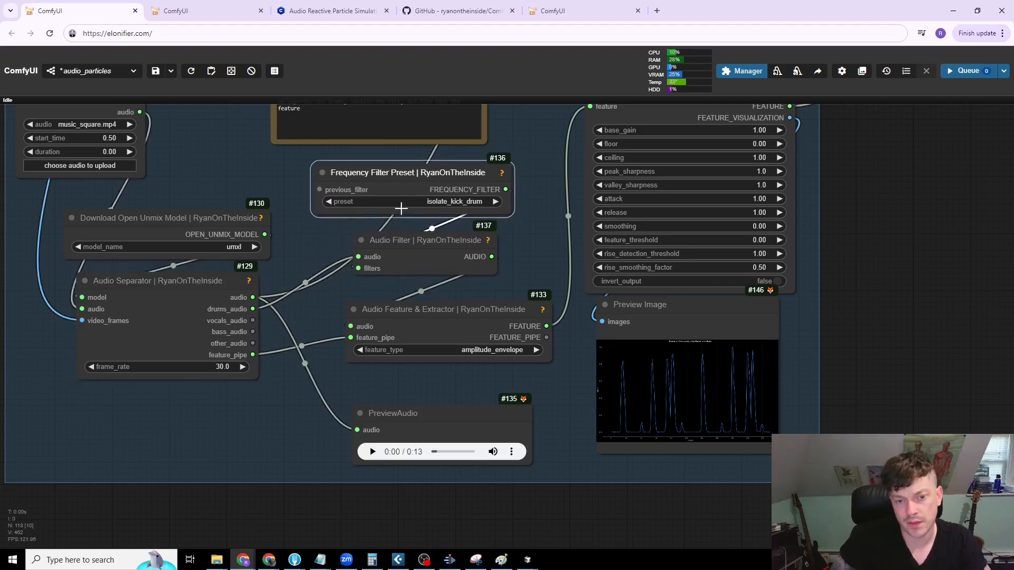
Step: Shift the Audio Feature & Extractor node slightly left and up, between the Audio Filter and PreviewAudio nodes
{"action": "left_click_drag", "start_coordinate": [456, 310], "coordinate": [438, 313]}
{"action": "left_click_drag", "start_coordinate": [484, 373], "coordinate": [363, 339]}
{"action": "left_click_drag", "start_coordinate": [439, 342], "coordinate": [360, 320]}
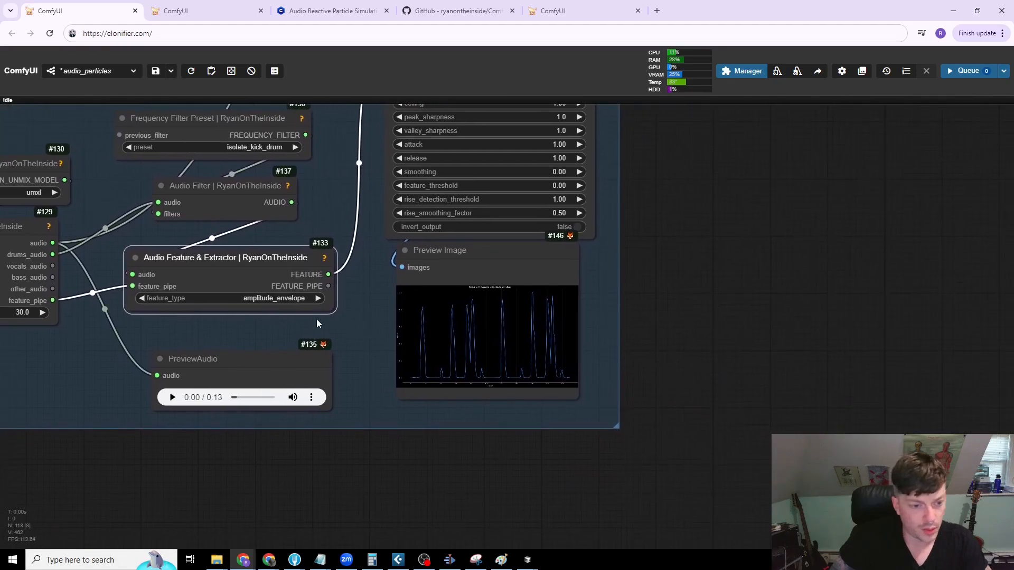
{"action": "left_click_drag", "start_coordinate": [301, 257], "coordinate": [300, 252]}
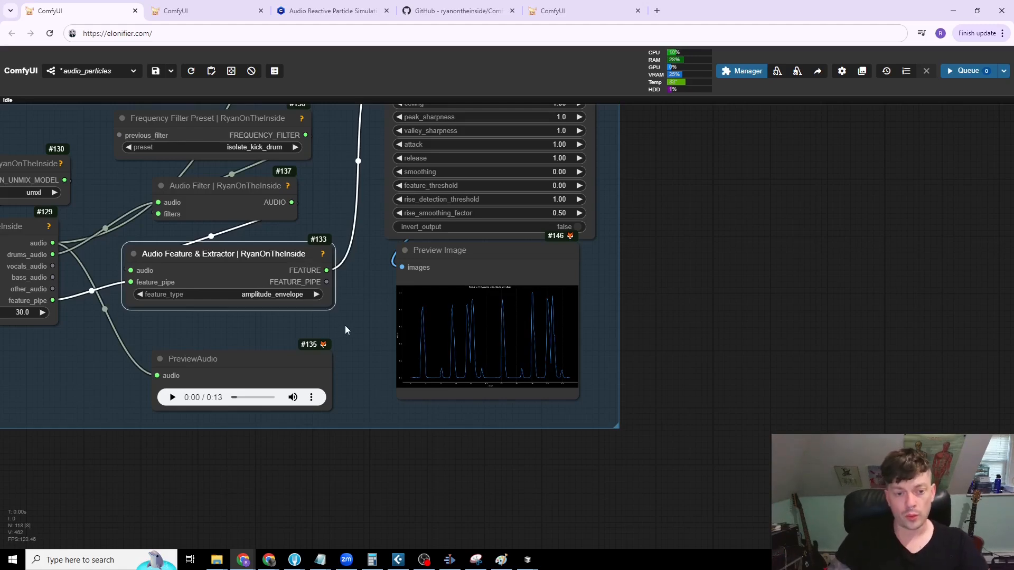
{"action": "left_click_drag", "start_coordinate": [344, 326], "coordinate": [398, 342]}
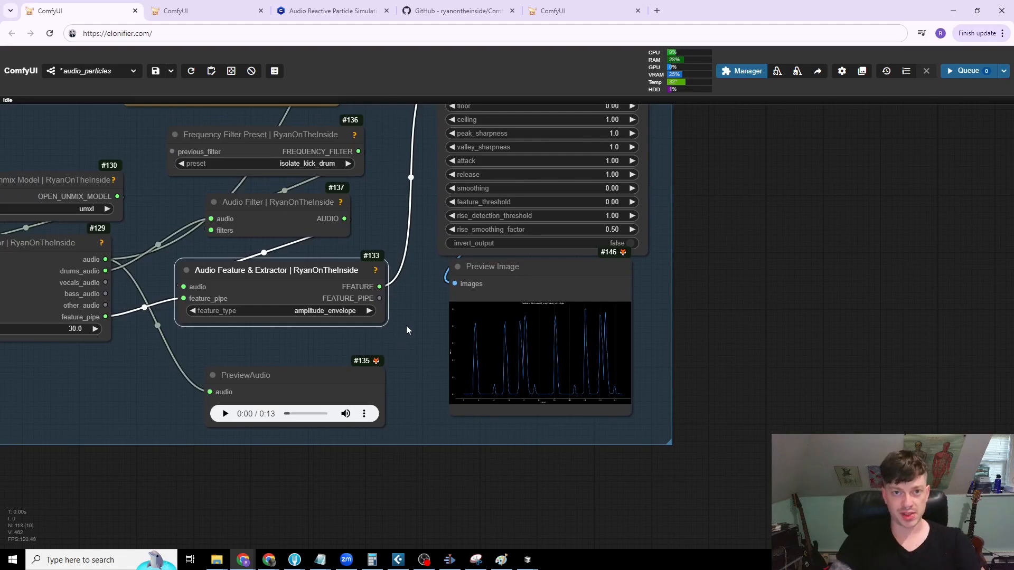
Step: Add a Motion Feature node below the Audio Separator and delete it again
{"action": "scroll", "coordinate": [407, 326], "scroll_direction": "down", "scroll_amount": 4}
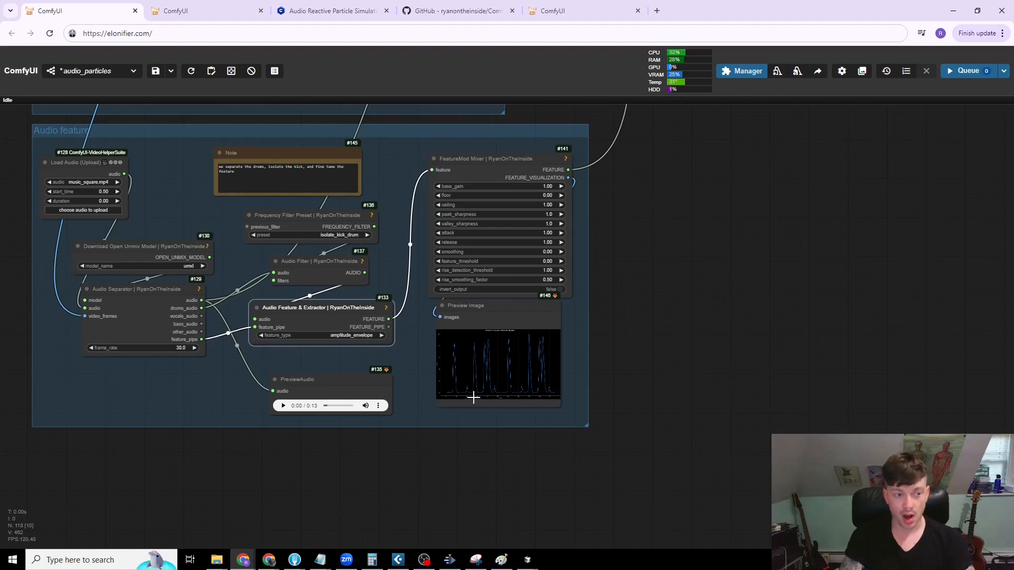
{"action": "double_click", "coordinate": [143, 403]}
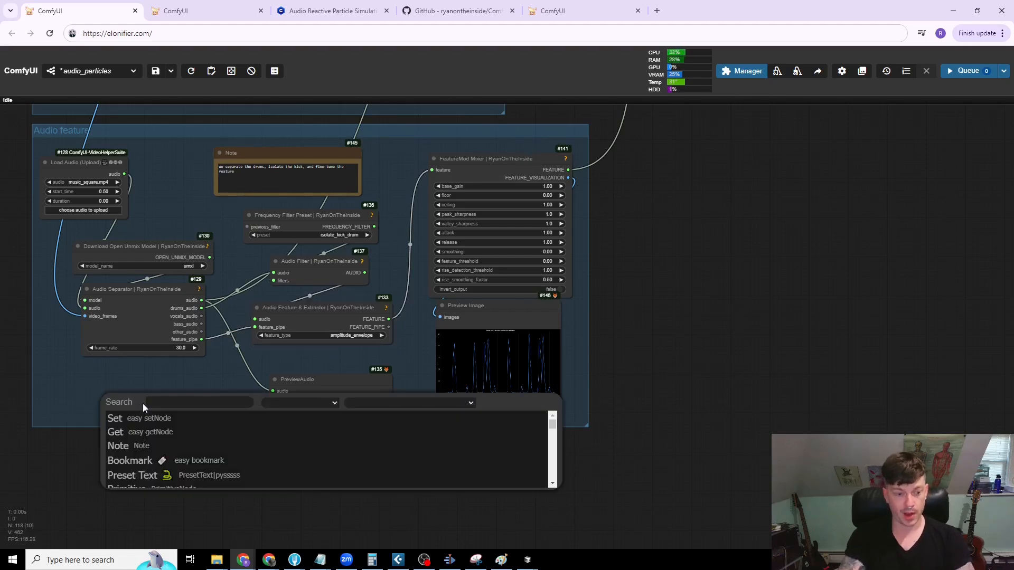
{"action": "type", "text": "Motion"}
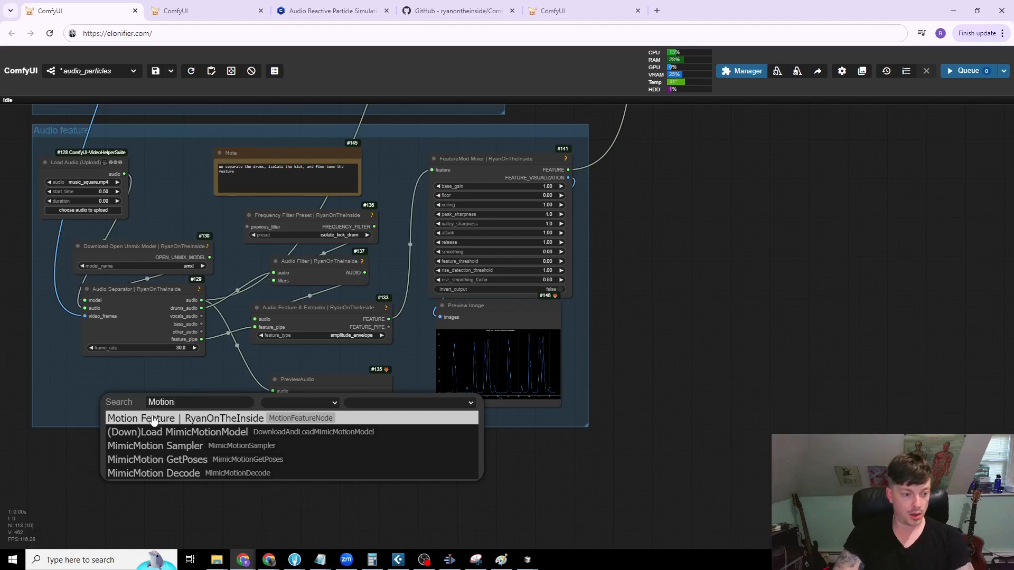
{"action": "left_click", "coordinate": [166, 418]}
{"action": "left_click_drag", "start_coordinate": [166, 406], "coordinate": [120, 396]}
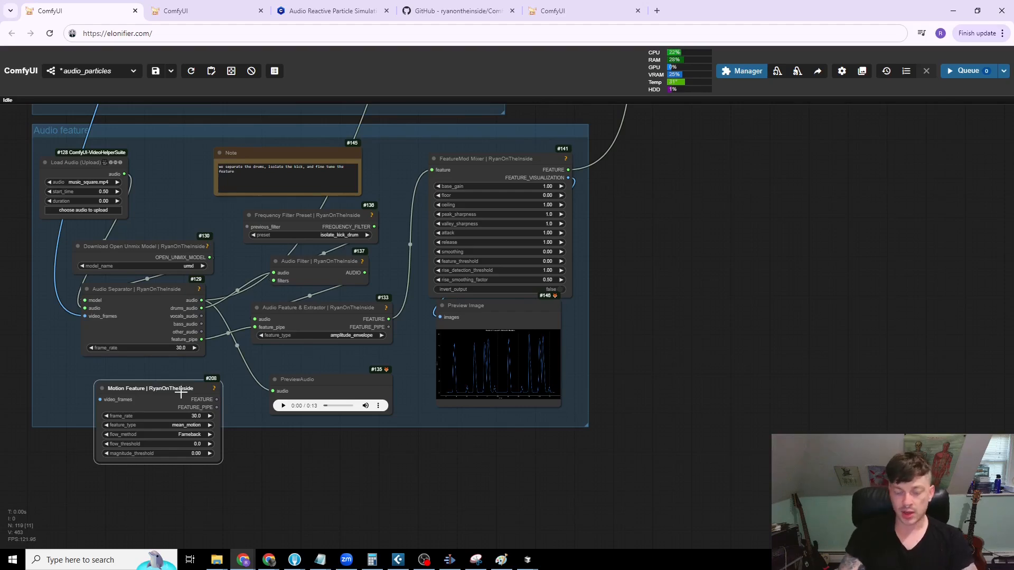
{"action": "key", "text": "Delete"}
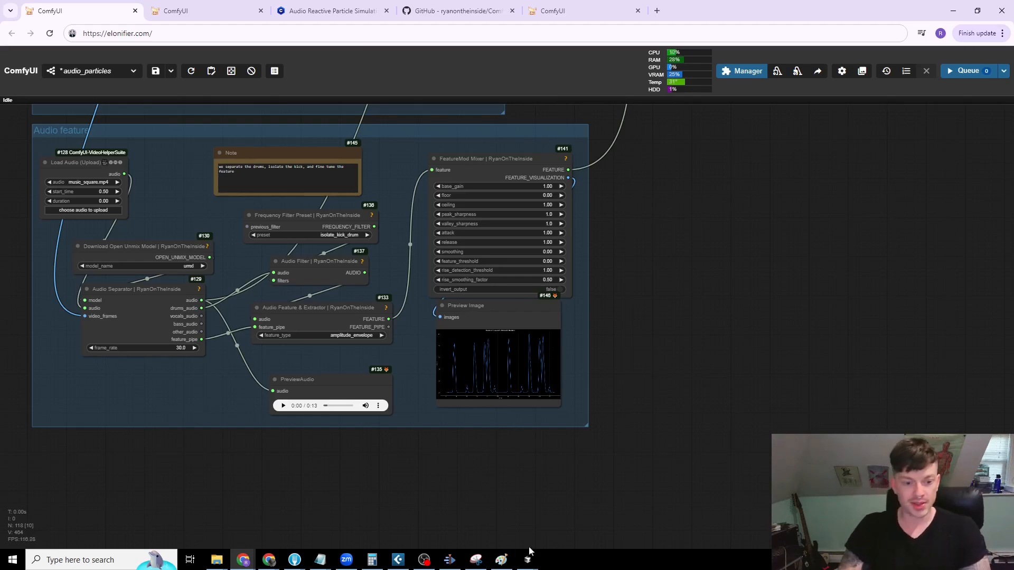
Step: Examine the processed amplitude envelope graph in the Preview Image node below the FeatureMod Mixer
{"action": "scroll", "coordinate": [577, 417], "scroll_direction": "up", "scroll_amount": 5}
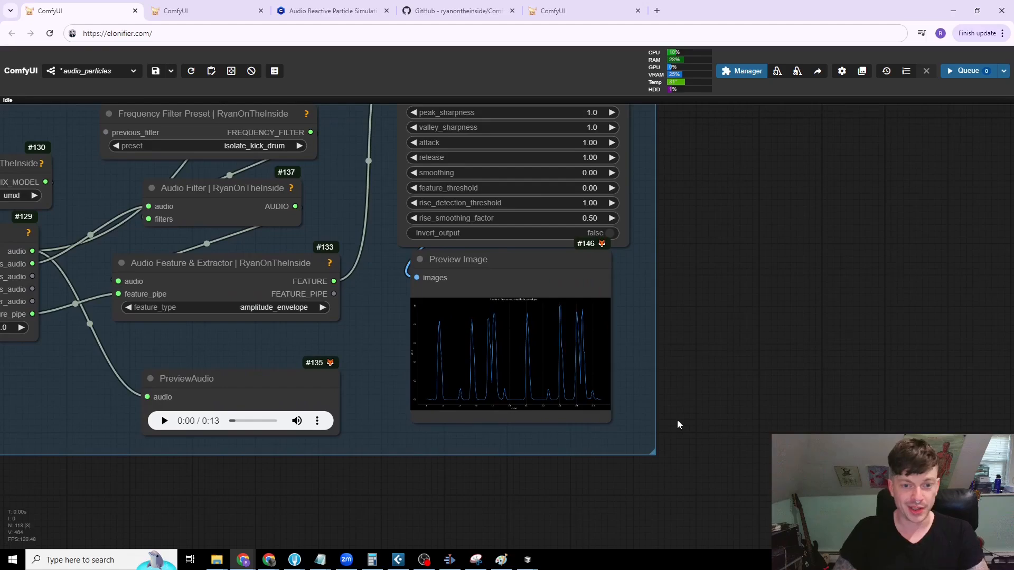
{"action": "scroll", "coordinate": [648, 314], "scroll_direction": "up", "scroll_amount": 5}
{"action": "left_click_drag", "start_coordinate": [457, 219], "coordinate": [432, 234]}
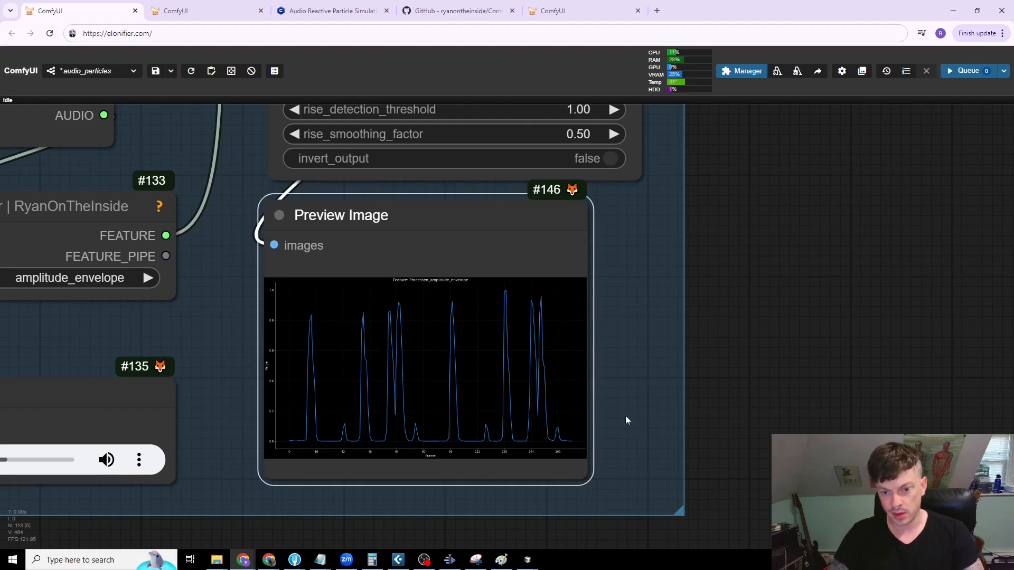
Step: Examine the Model group's note, checkpoint, LoRA loaders and the two CLIP text prompts
{"action": "scroll", "coordinate": [759, 394], "scroll_direction": "down", "scroll_amount": 10}
{"action": "left_click_drag", "start_coordinate": [759, 386], "coordinate": [630, 452]}
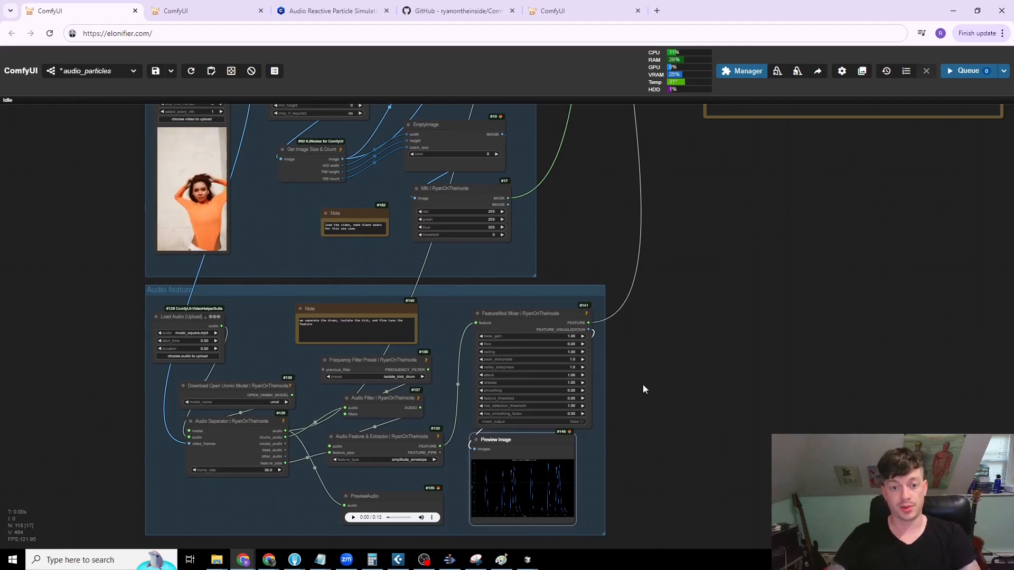
{"action": "left_click_drag", "start_coordinate": [657, 201], "coordinate": [672, 313]}
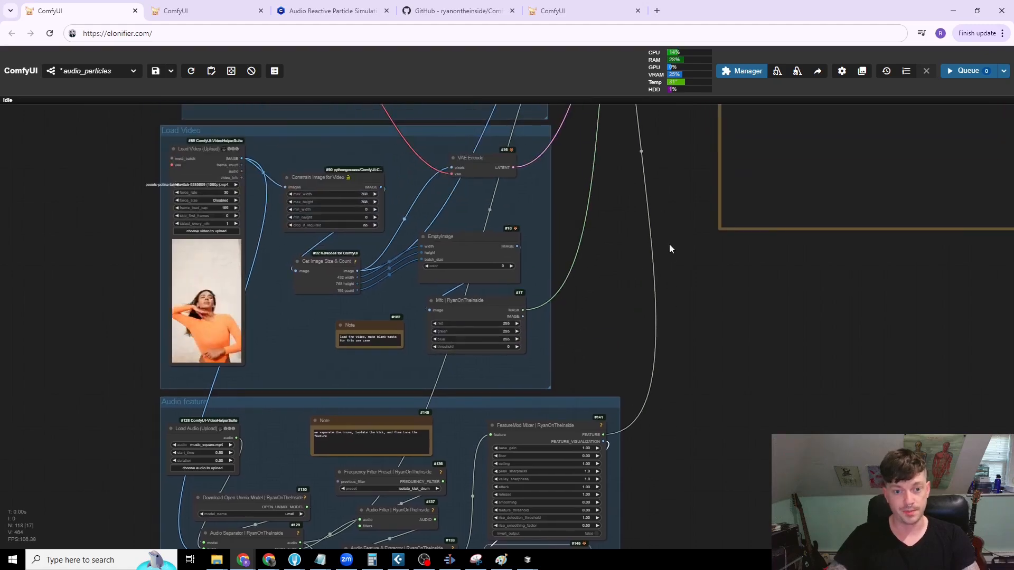
{"action": "scroll", "coordinate": [669, 244], "scroll_direction": "down", "scroll_amount": 3}
{"action": "left_click_drag", "start_coordinate": [700, 193], "coordinate": [648, 427]}
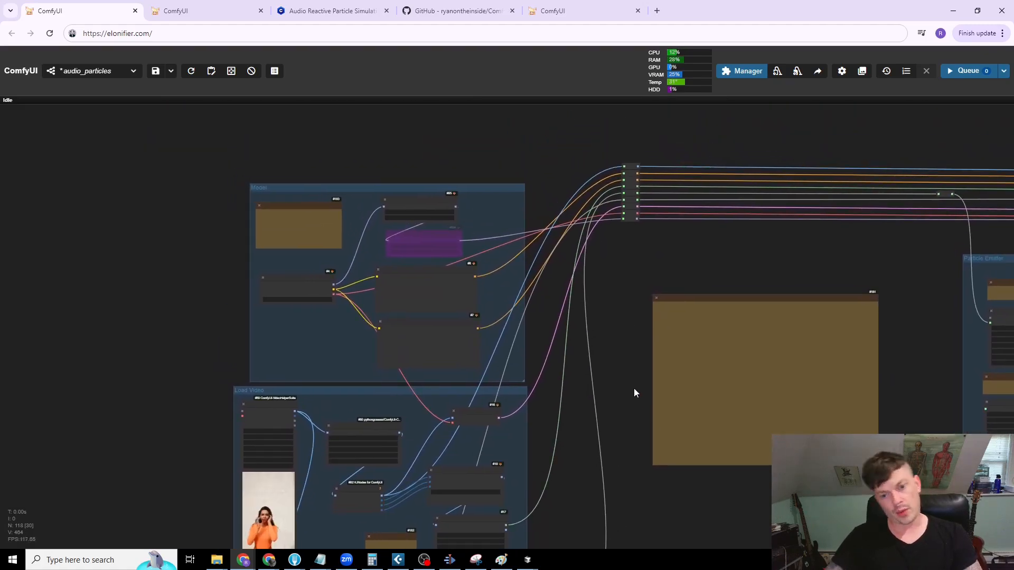
{"action": "left_click_drag", "start_coordinate": [616, 304], "coordinate": [666, 340]}
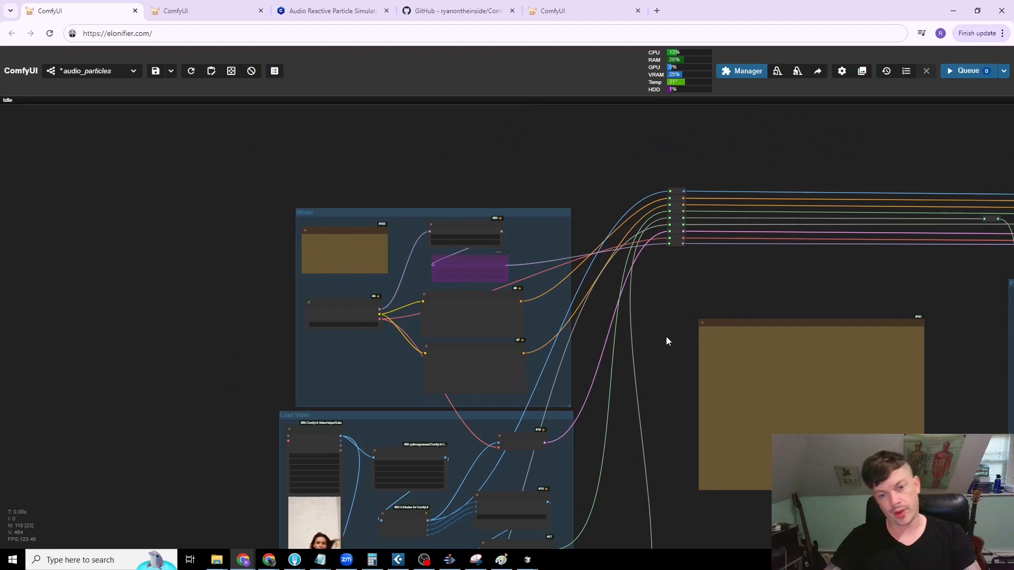
{"action": "scroll", "coordinate": [622, 309], "scroll_direction": "up", "scroll_amount": 7}
{"action": "left_click_drag", "start_coordinate": [575, 301], "coordinate": [749, 351]}
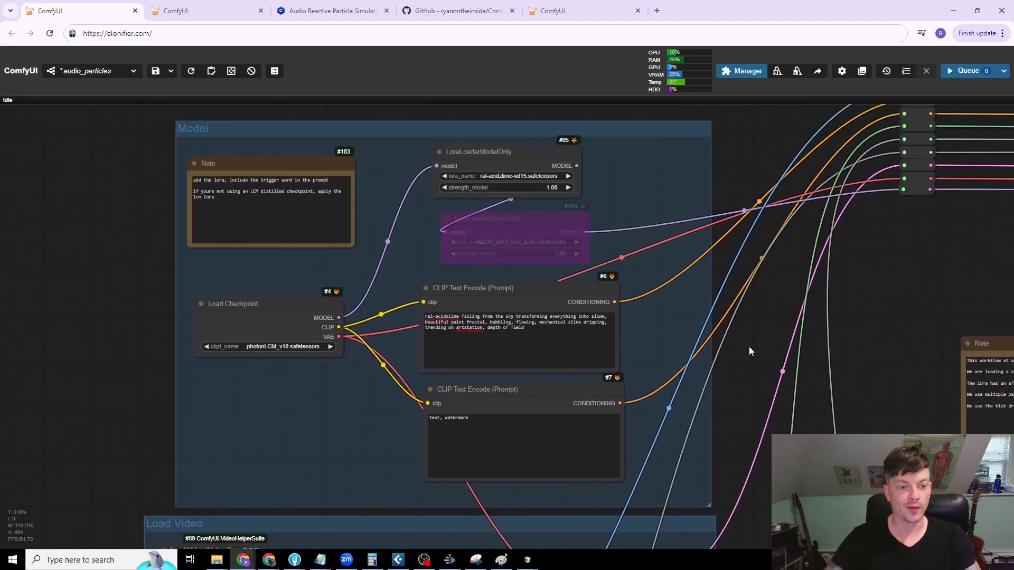
Step: Nudge the Load Checkpoint node slightly upward within the Model group
{"action": "left_click_drag", "start_coordinate": [384, 138], "coordinate": [366, 128]}
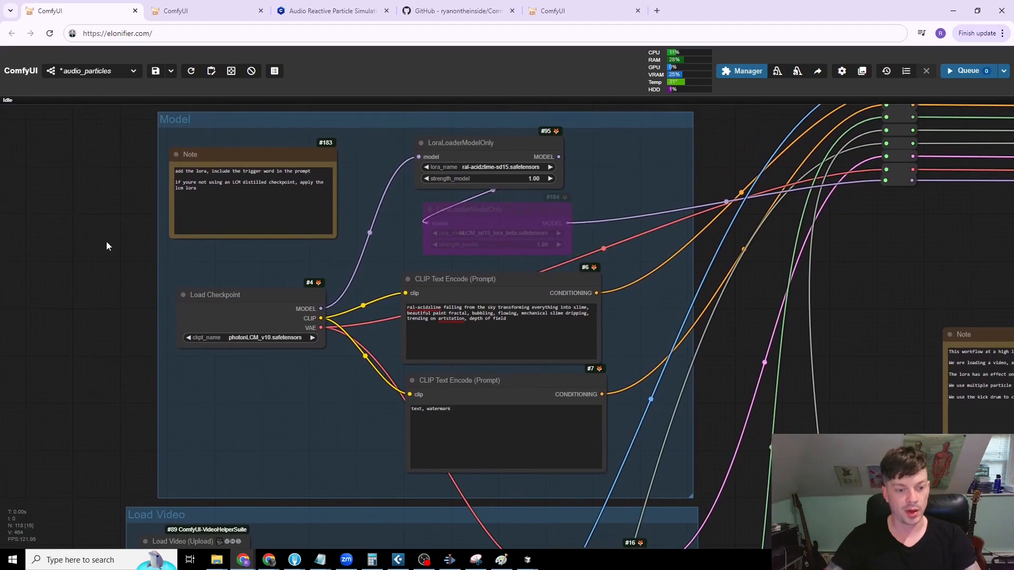
{"action": "left_click_drag", "start_coordinate": [106, 242], "coordinate": [107, 263]}
{"action": "left_click_drag", "start_coordinate": [260, 322], "coordinate": [262, 311]}
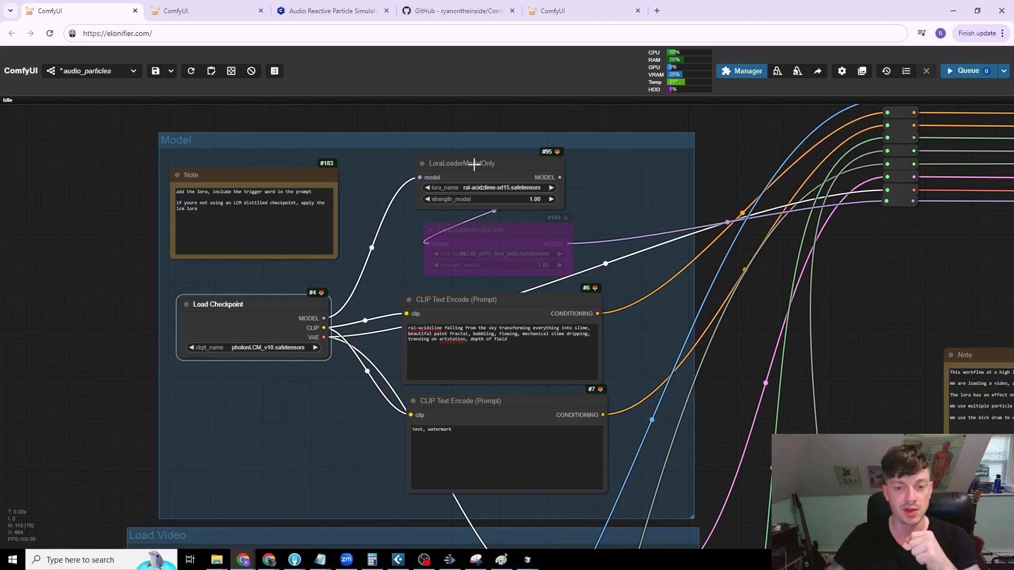
{"action": "left_click_drag", "start_coordinate": [247, 311], "coordinate": [249, 312]}
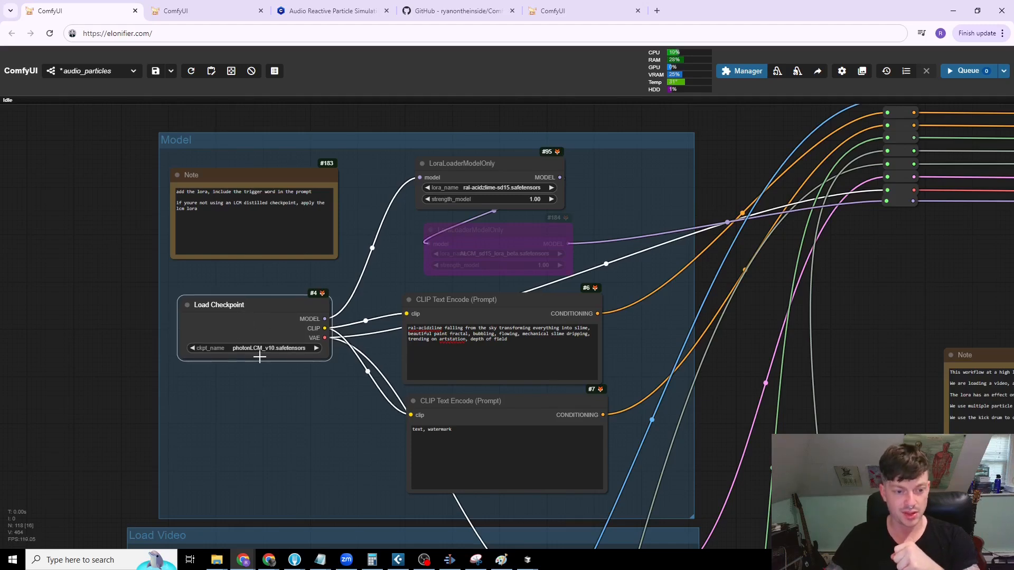
Step: Re-enable the bypassed LCM LoRA loader, bypass it again, and shift the ral-acidzlime LoRA loader slightly left
{"action": "left_click", "coordinate": [520, 241]}
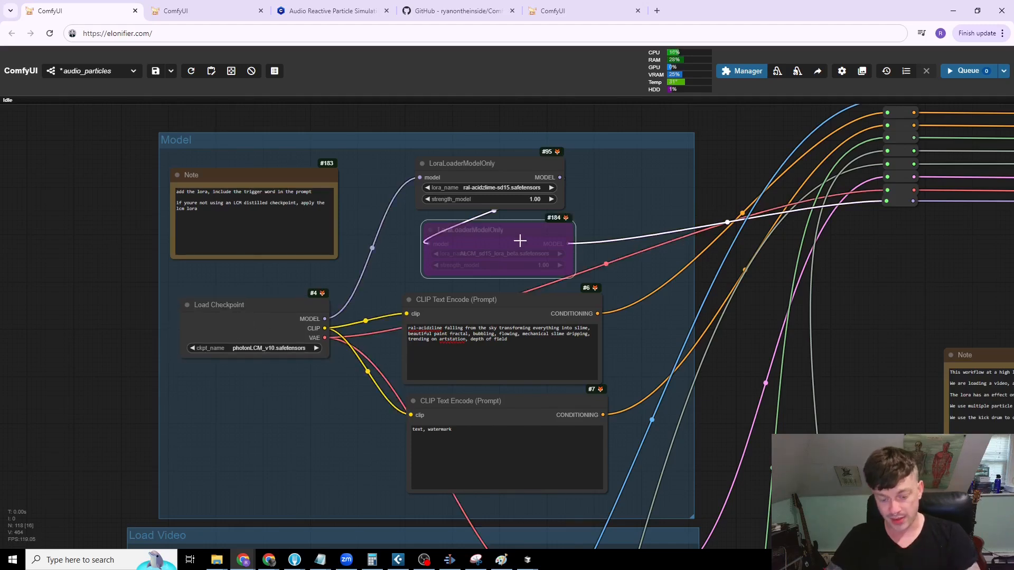
{"action": "key", "text": "ctrl+b"}
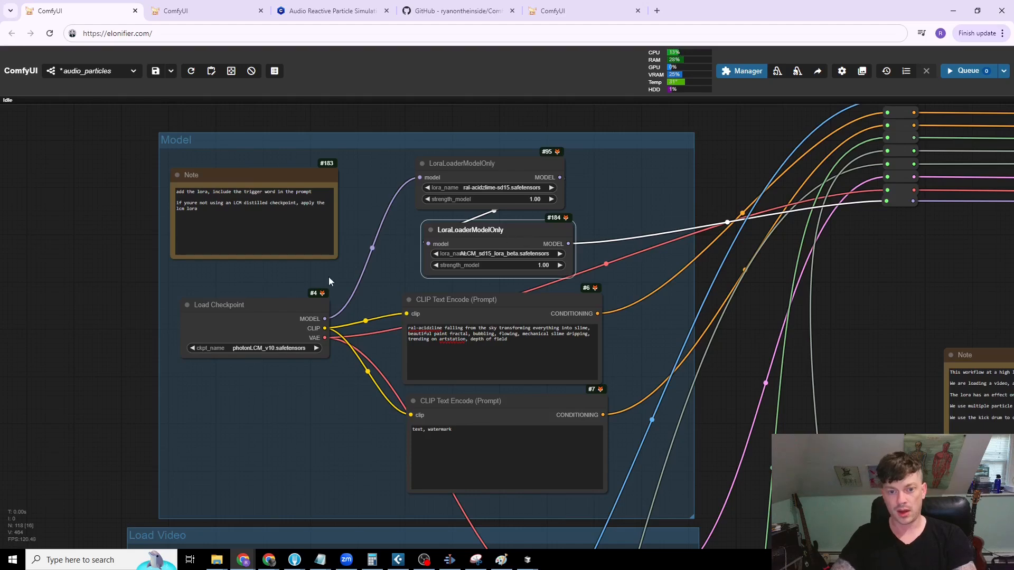
{"action": "key", "text": "ctrl+b"}
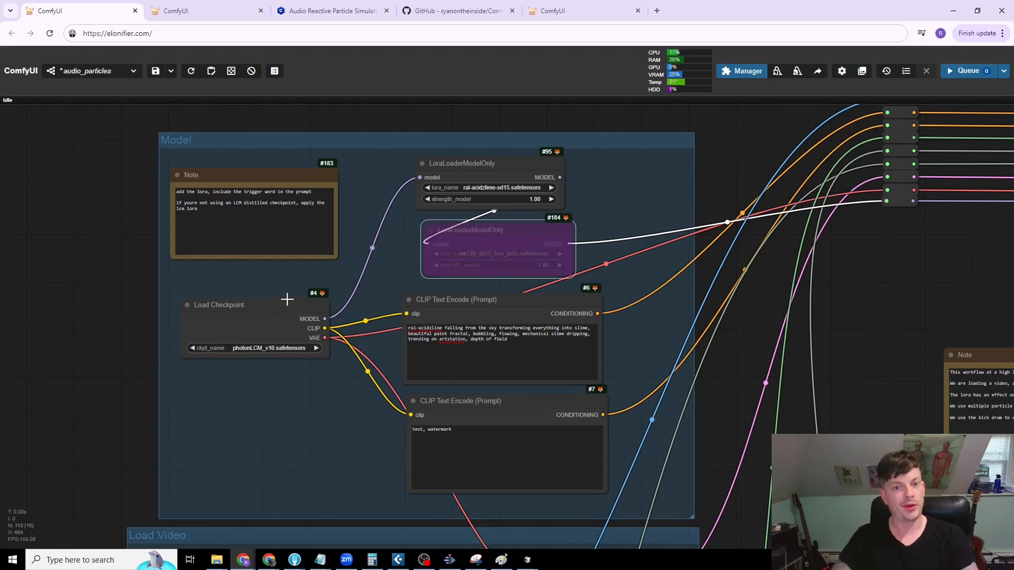
{"action": "left_click_drag", "start_coordinate": [498, 175], "coordinate": [471, 171]}
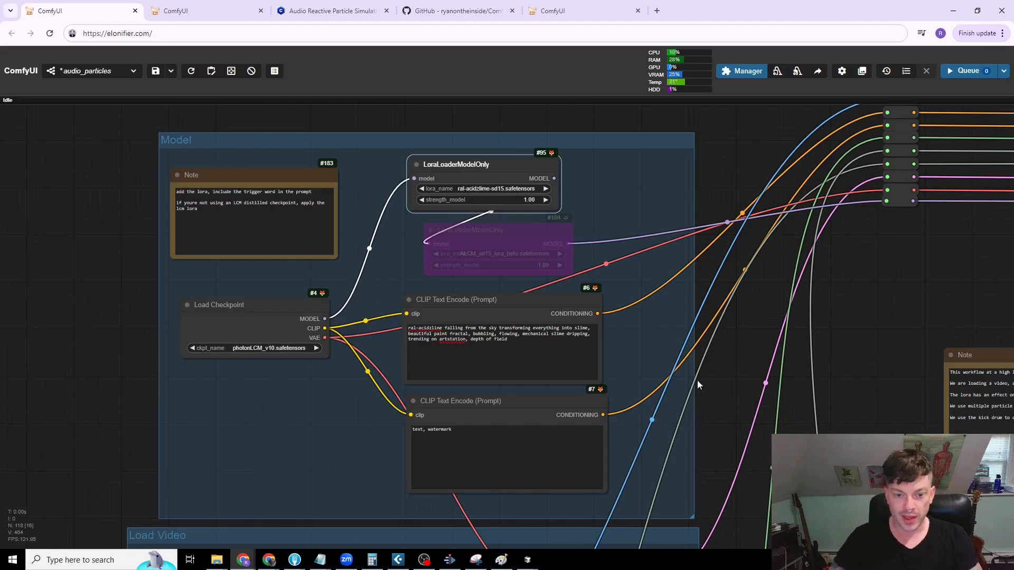
Step: Correct the LoRA trigger word in the positive CLIP text prompt to "ral-acidzlime"
{"action": "left_click_drag", "start_coordinate": [718, 376], "coordinate": [673, 332]}
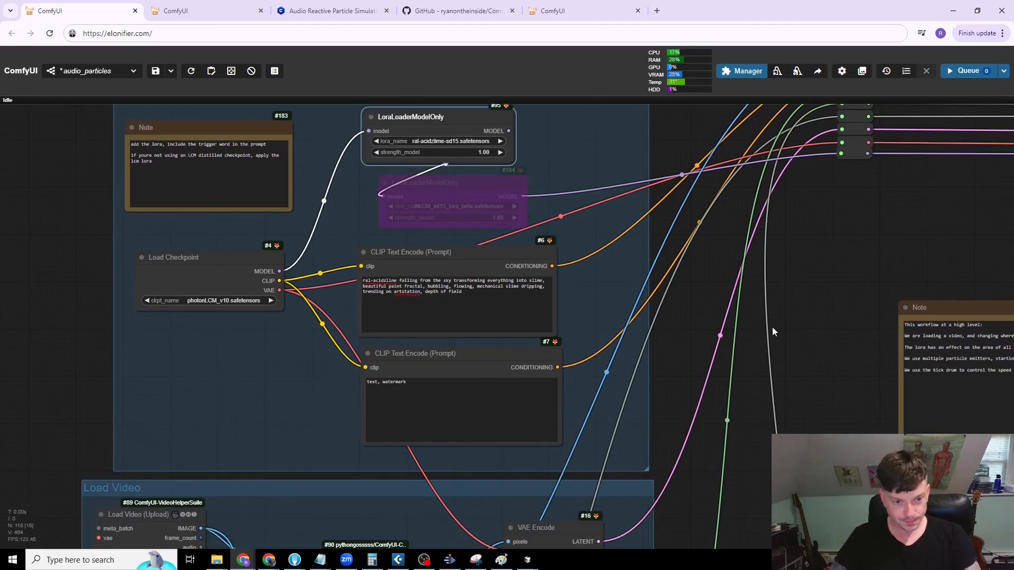
{"action": "scroll", "coordinate": [612, 372], "scroll_direction": "up", "scroll_amount": 2}
{"action": "left_click_drag", "start_coordinate": [403, 228], "coordinate": [408, 228]}
{"action": "scroll", "coordinate": [412, 227], "scroll_direction": "up", "scroll_amount": 2}
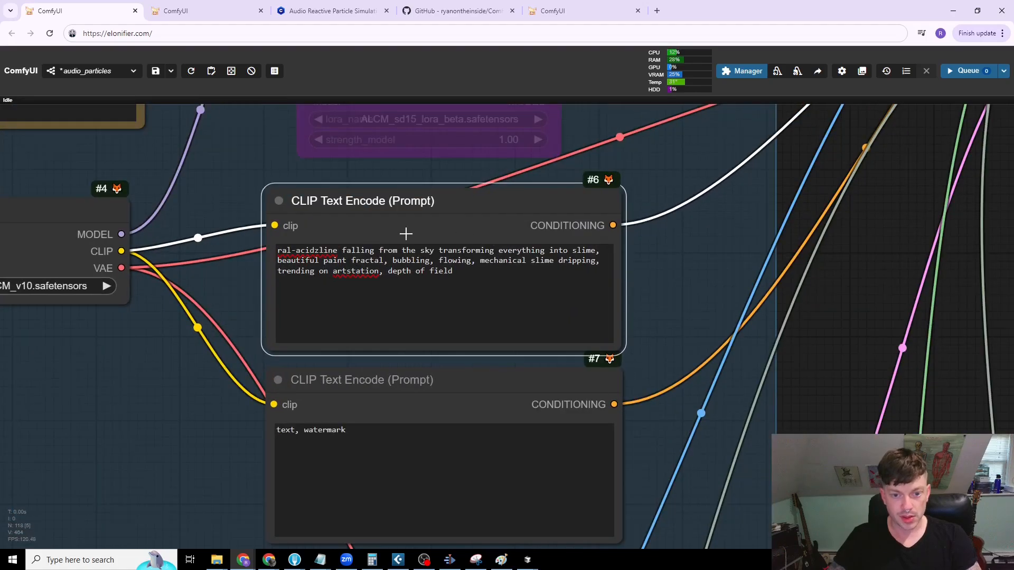
{"action": "left_click", "coordinate": [318, 250]}
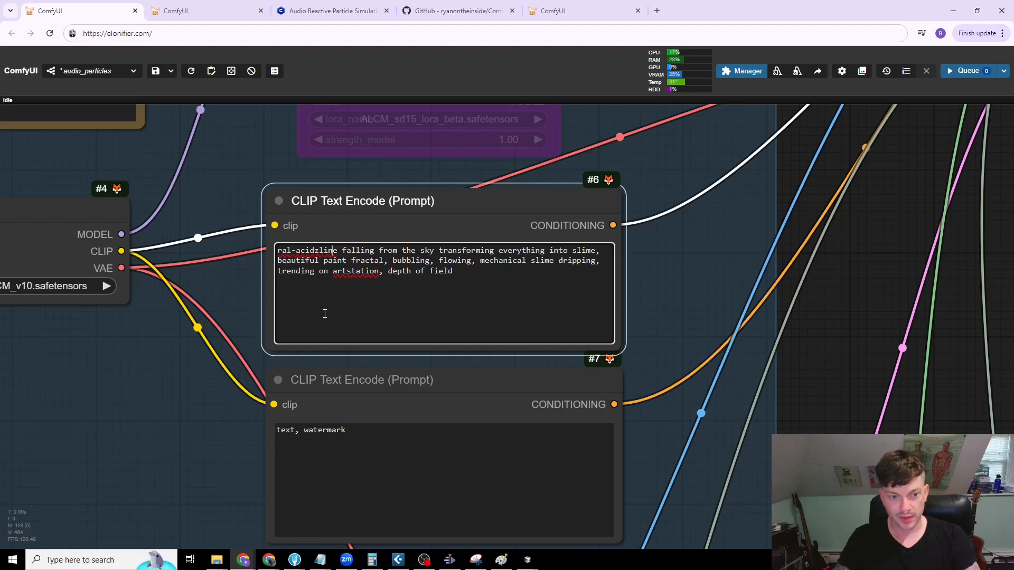
{"action": "key", "text": "BackSpace"}
{"action": "type", "text": "m"}
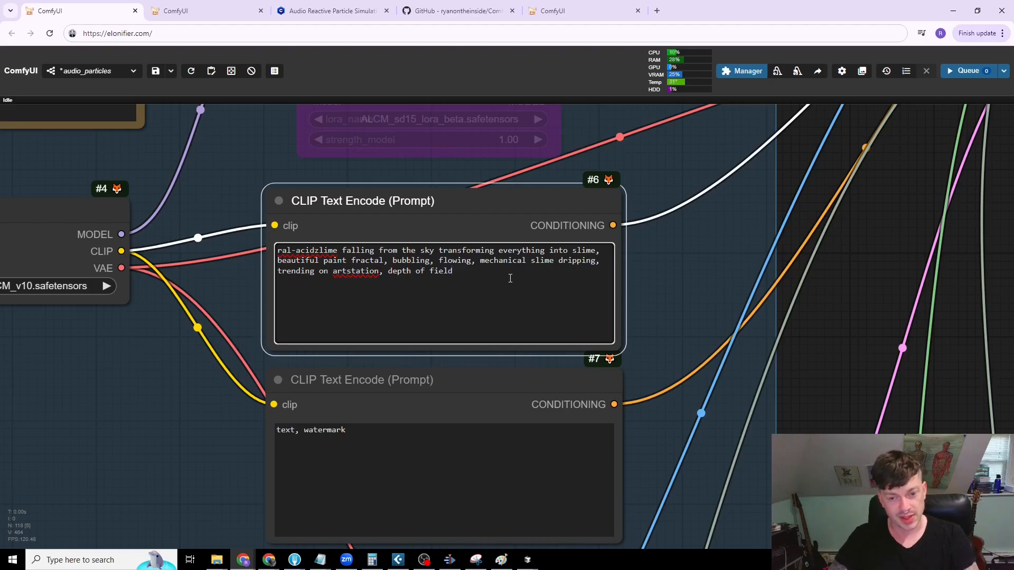
{"action": "key", "text": "ctrl+a"}
Step: Examine the Load Video group, from the video loader and size constraint to the blank mask nodes
{"action": "scroll", "coordinate": [551, 250], "scroll_direction": "down", "scroll_amount": 10}
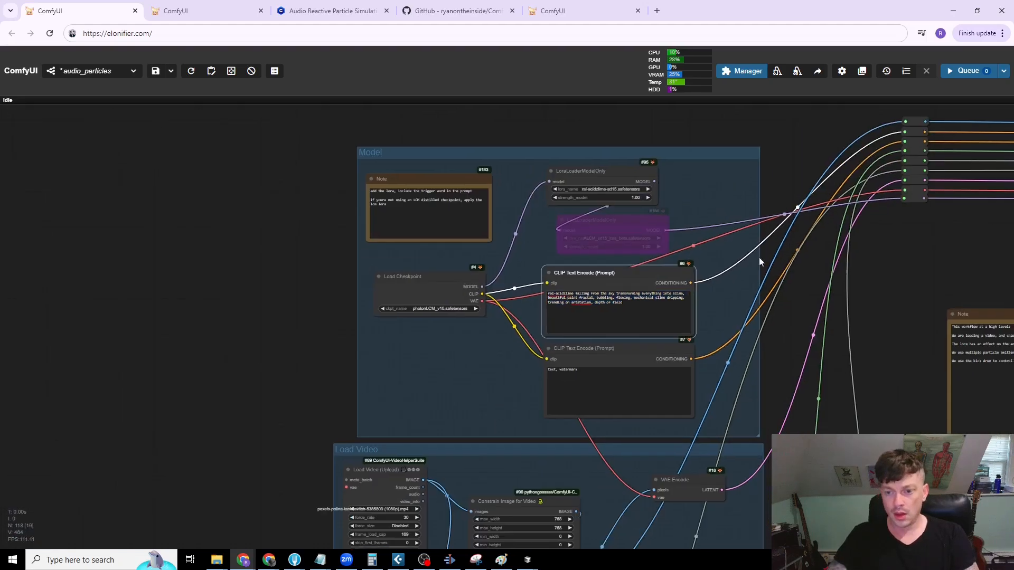
{"action": "scroll", "coordinate": [566, 258], "scroll_direction": "up", "scroll_amount": 2}
{"action": "scroll", "coordinate": [566, 257], "scroll_direction": "down", "scroll_amount": 6}
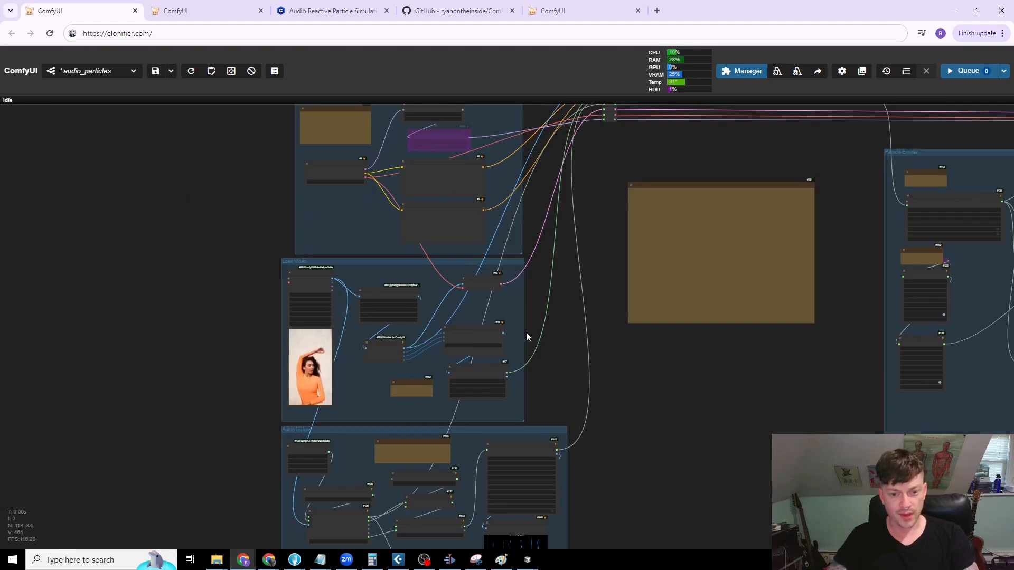
{"action": "left_click_drag", "start_coordinate": [563, 354], "coordinate": [507, 322]}
{"action": "left_click_drag", "start_coordinate": [536, 375], "coordinate": [526, 307]}
{"action": "left_click_drag", "start_coordinate": [616, 319], "coordinate": [629, 505]}
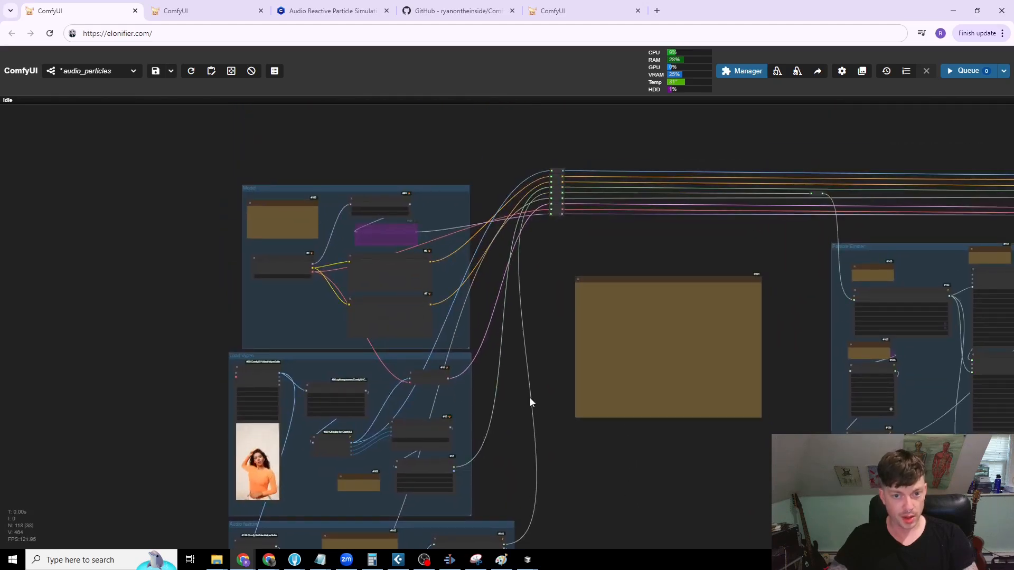
{"action": "scroll", "coordinate": [515, 407], "scroll_direction": "up", "scroll_amount": 2}
{"action": "scroll", "coordinate": [528, 343], "scroll_direction": "up", "scroll_amount": 4}
{"action": "left_click_drag", "start_coordinate": [494, 355], "coordinate": [622, 362]}
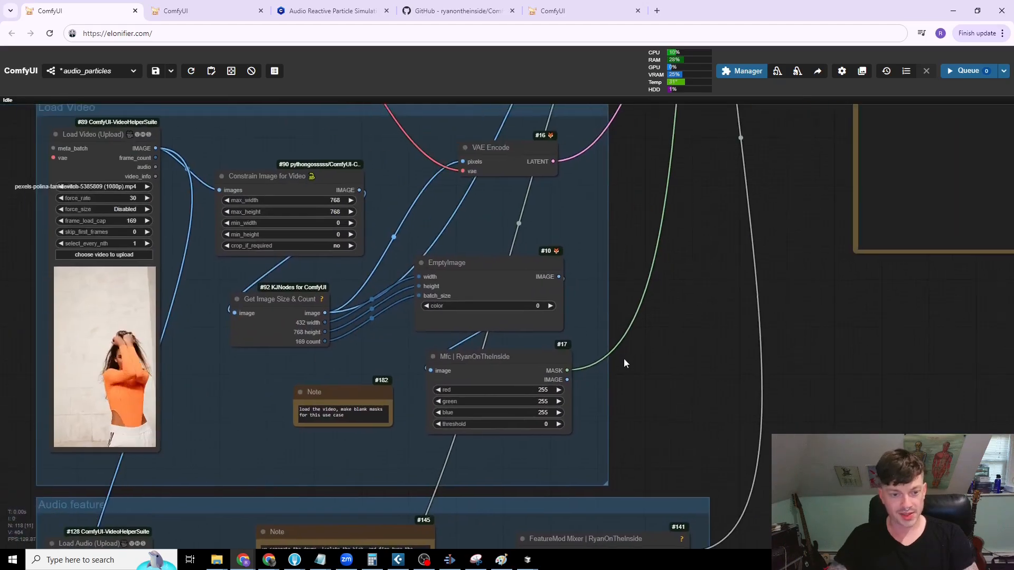
{"action": "scroll", "coordinate": [523, 264], "scroll_direction": "up", "scroll_amount": 5}
{"action": "left_click_drag", "start_coordinate": [449, 368], "coordinate": [426, 353]}
{"action": "scroll", "coordinate": [613, 402], "scroll_direction": "down", "scroll_amount": 3}
Step: Shift the EmptyImage node slightly left and the Mfc node slightly right in the Load Video group
{"action": "left_click", "coordinate": [90, 123]}
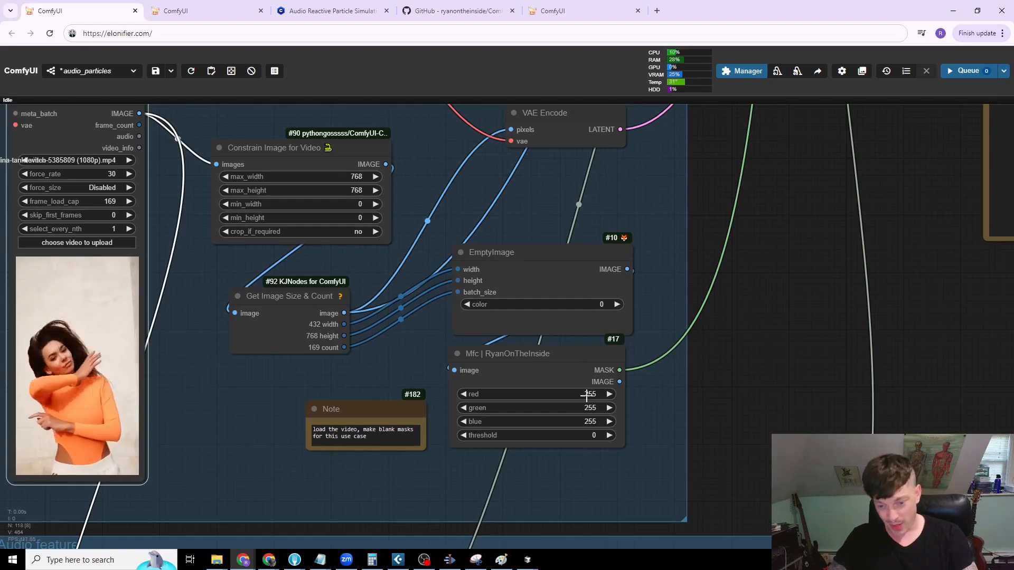
{"action": "left_click_drag", "start_coordinate": [525, 263], "coordinate": [510, 259]}
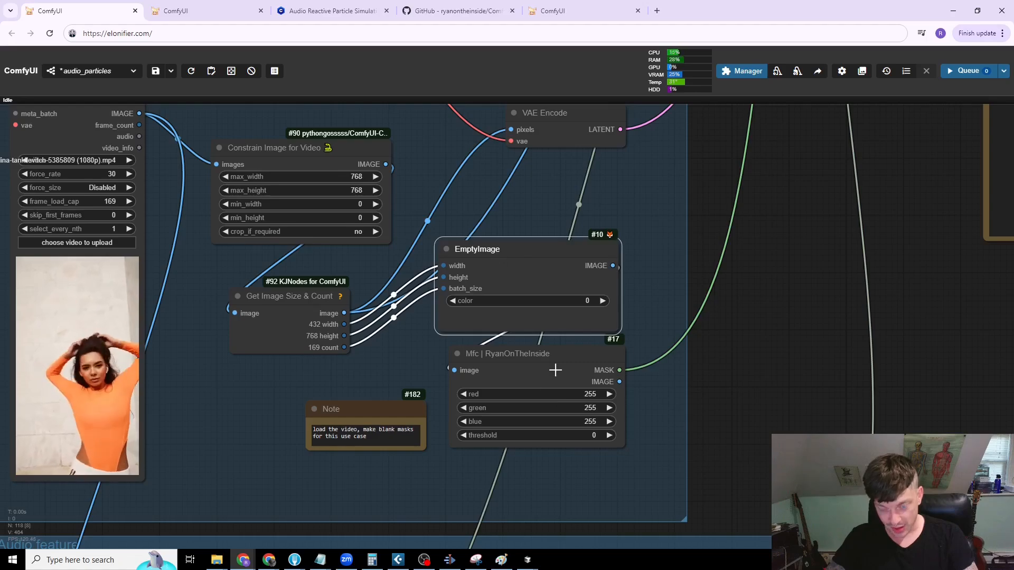
{"action": "left_click_drag", "start_coordinate": [555, 370], "coordinate": [563, 372]}
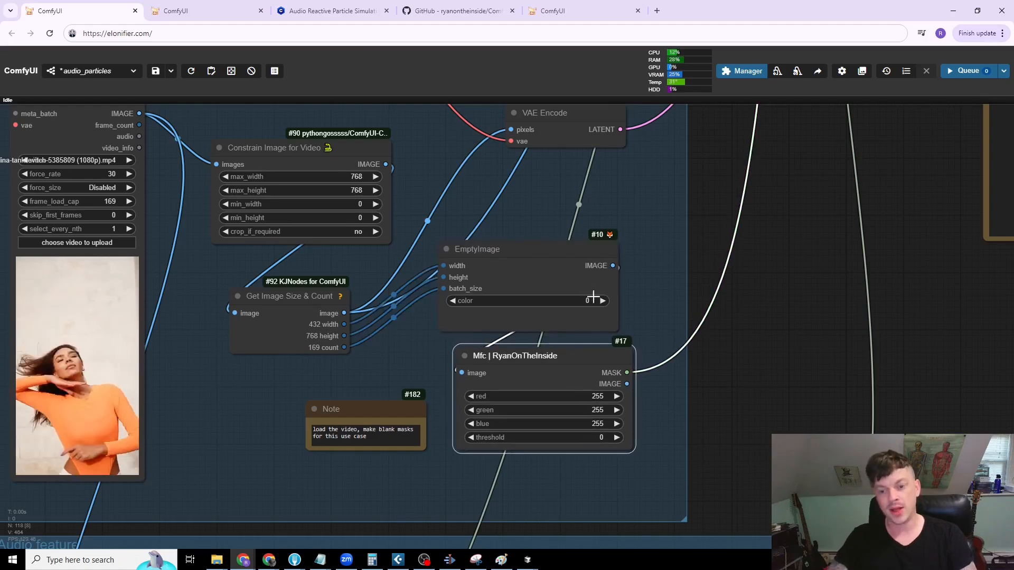
Step: In the Particle Emitter group, move the Particle Emission Mask node left and slightly up, and raise the note above it
{"action": "scroll", "coordinate": [562, 252], "scroll_direction": "down", "scroll_amount": 10}
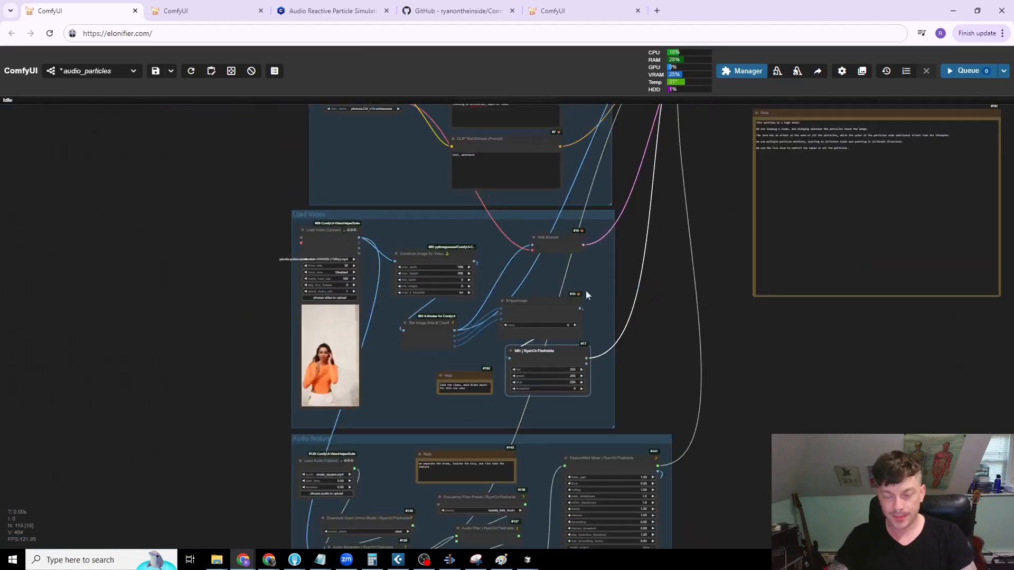
{"action": "left_click_drag", "start_coordinate": [802, 315], "coordinate": [522, 363]}
{"action": "left_click_drag", "start_coordinate": [590, 380], "coordinate": [198, 391]}
{"action": "scroll", "coordinate": [380, 221], "scroll_direction": "up", "scroll_amount": 8}
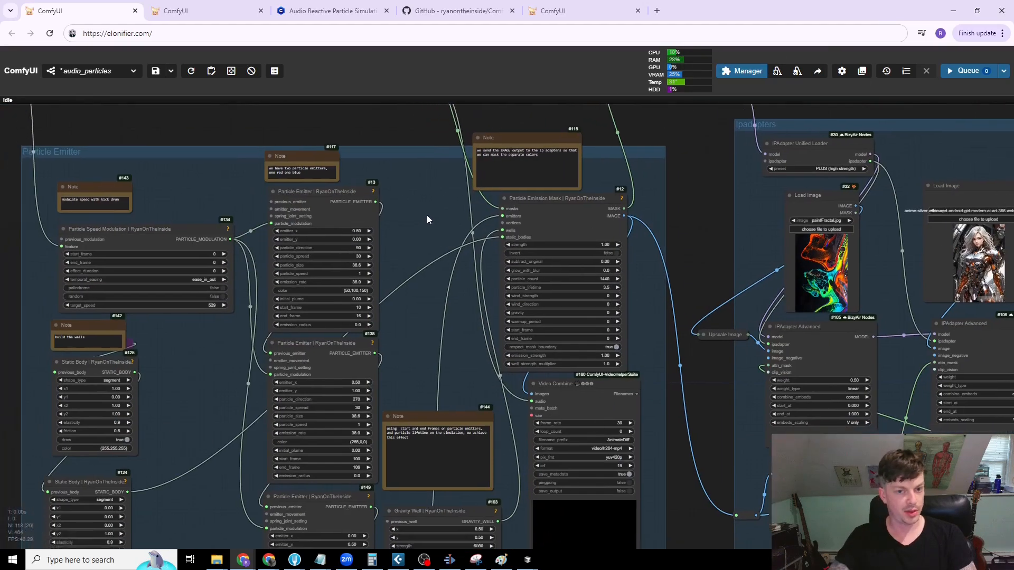
{"action": "left_click_drag", "start_coordinate": [426, 214], "coordinate": [433, 210]}
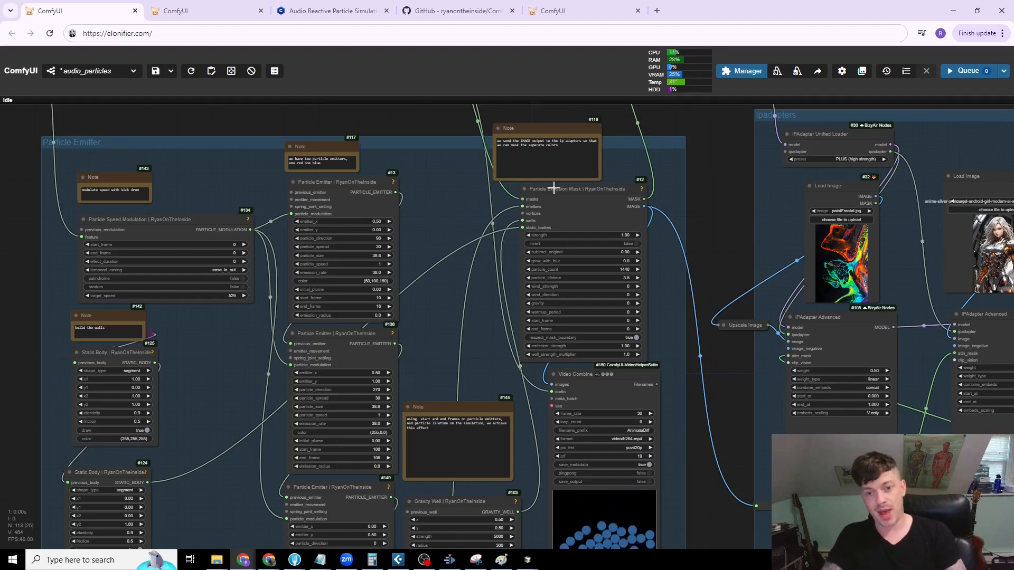
{"action": "left_click_drag", "start_coordinate": [592, 190], "coordinate": [563, 189]}
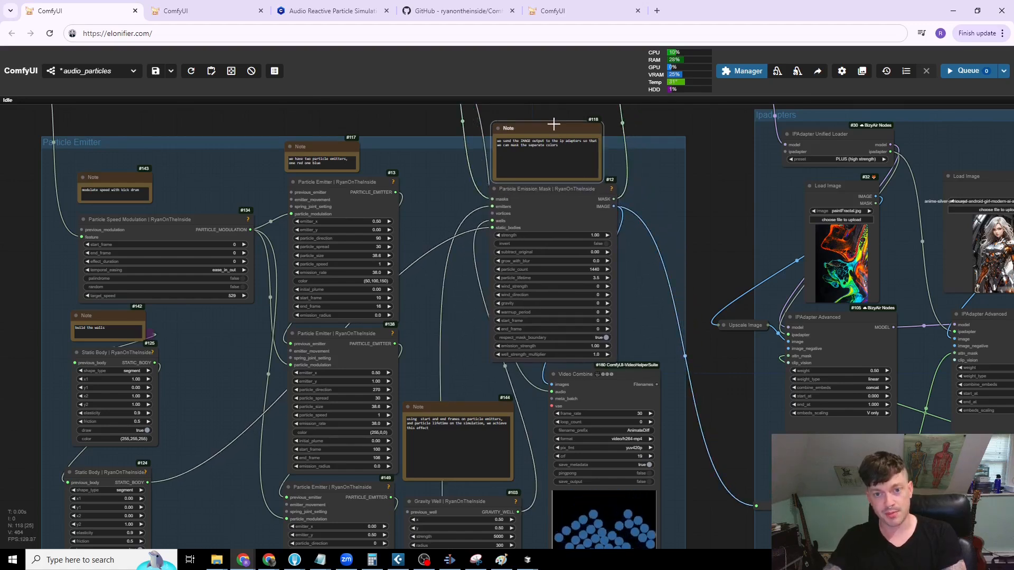
{"action": "left_click_drag", "start_coordinate": [555, 128], "coordinate": [560, 110]}
{"action": "left_click_drag", "start_coordinate": [525, 195], "coordinate": [520, 189]}
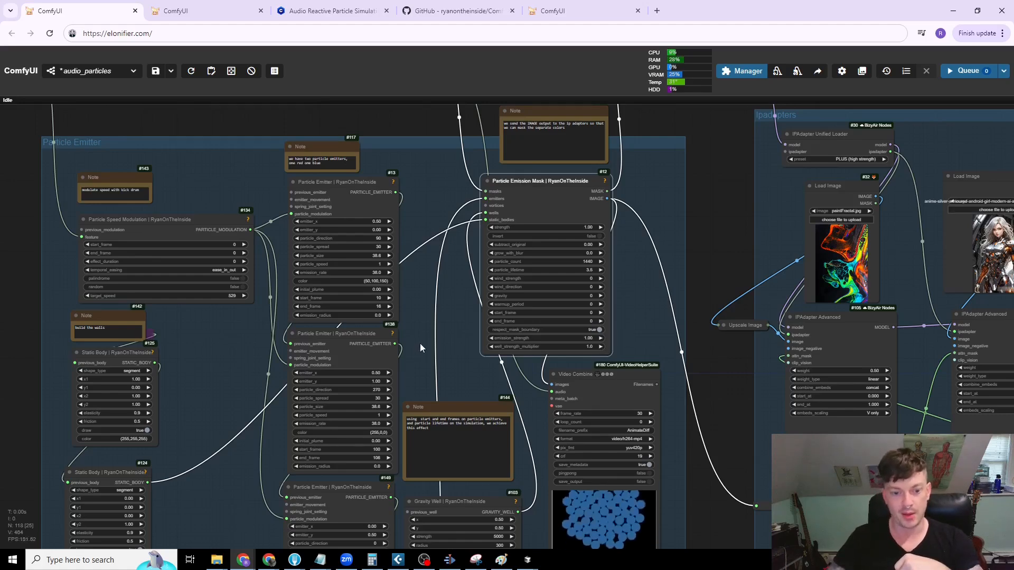
Step: Shift the Particle Emission Mask node back to the right, above the Video Combine node
{"action": "scroll", "coordinate": [409, 272], "scroll_direction": "down", "scroll_amount": 3}
{"action": "left_click_drag", "start_coordinate": [417, 257], "coordinate": [381, 272]}
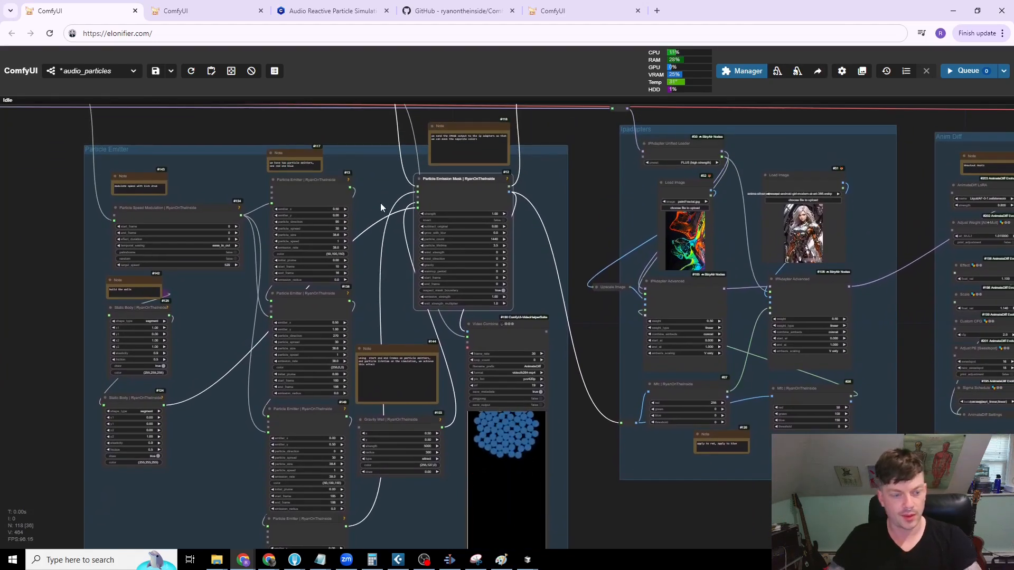
{"action": "left_click_drag", "start_coordinate": [488, 183], "coordinate": [491, 183]}
{"action": "scroll", "coordinate": [491, 183], "scroll_direction": "up", "scroll_amount": 5}
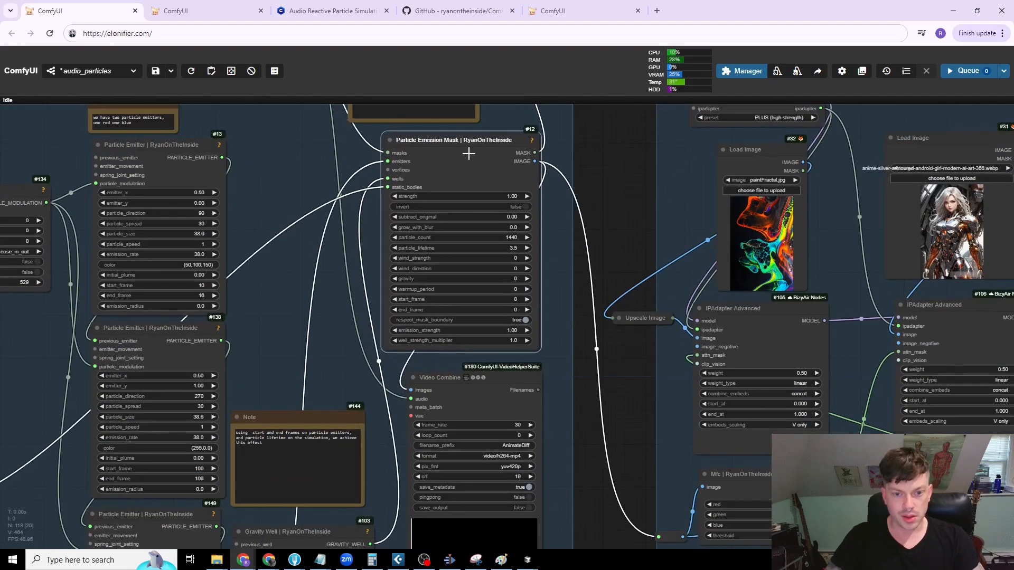
Step: Examine the Particle Emission Mask node's inputs, outputs and simulation parameters
{"action": "left_click_drag", "start_coordinate": [469, 154], "coordinate": [427, 155]}
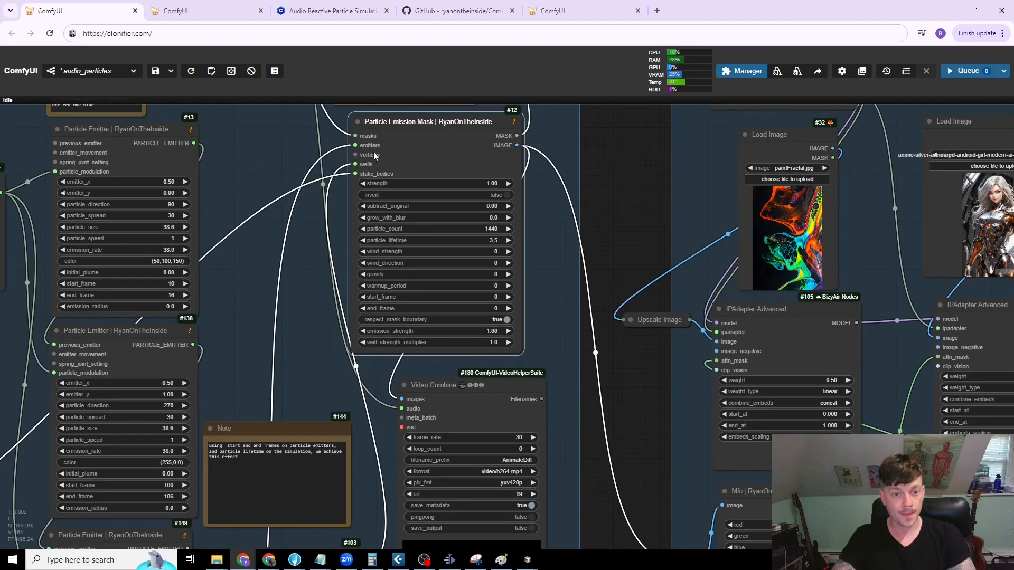
{"action": "scroll", "coordinate": [423, 239], "scroll_direction": "up", "scroll_amount": 3}
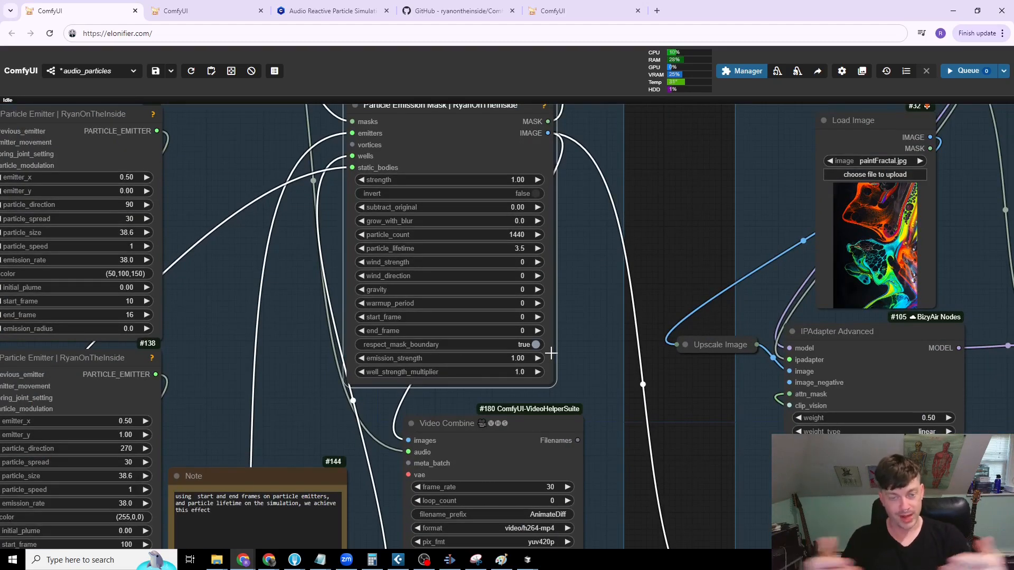
{"action": "scroll", "coordinate": [543, 340], "scroll_direction": "down", "scroll_amount": 7}
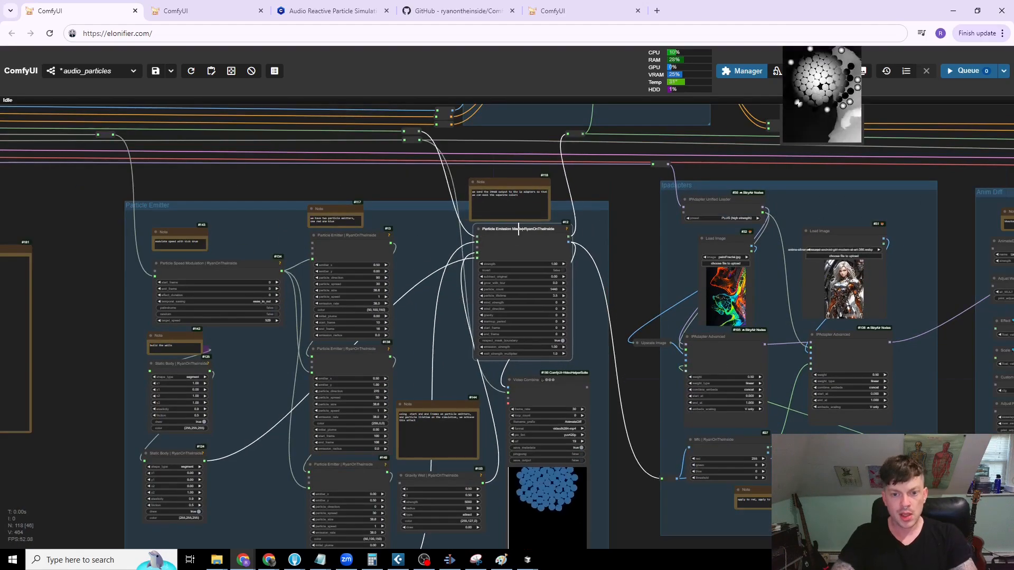
{"action": "scroll", "coordinate": [509, 248], "scroll_direction": "up", "scroll_amount": 10}
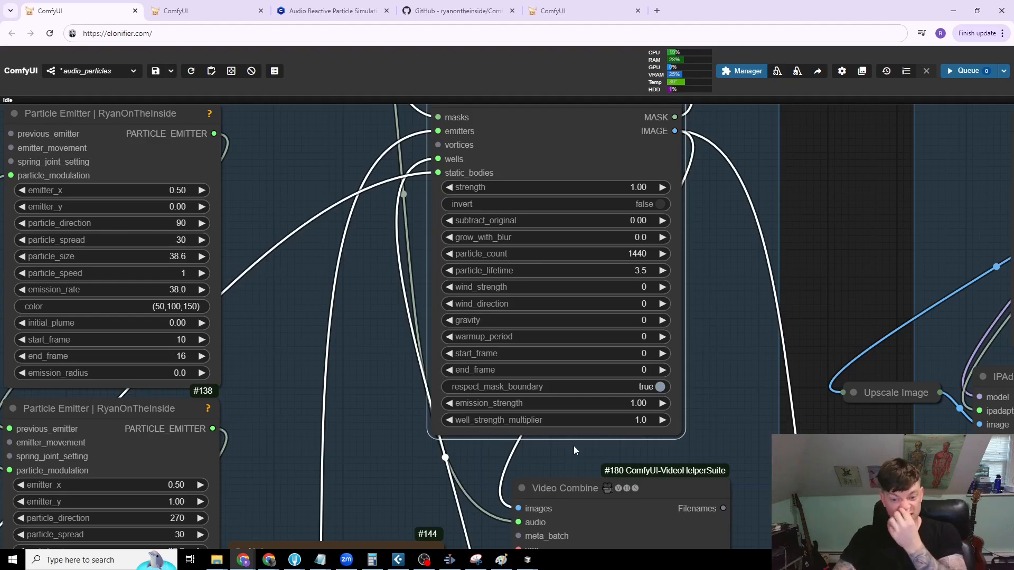
{"action": "scroll", "coordinate": [695, 294], "scroll_direction": "down", "scroll_amount": 6}
{"action": "left_click_drag", "start_coordinate": [595, 222], "coordinate": [607, 218]}
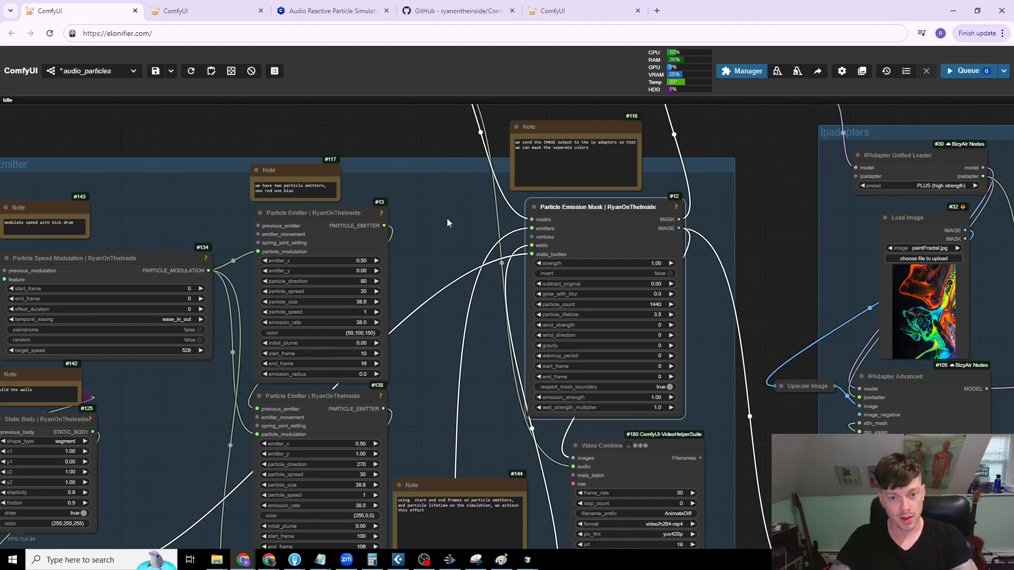
Step: Nudge the third Particle Emitter node in the chain slightly upward
{"action": "left_click_drag", "start_coordinate": [447, 218], "coordinate": [485, 178]}
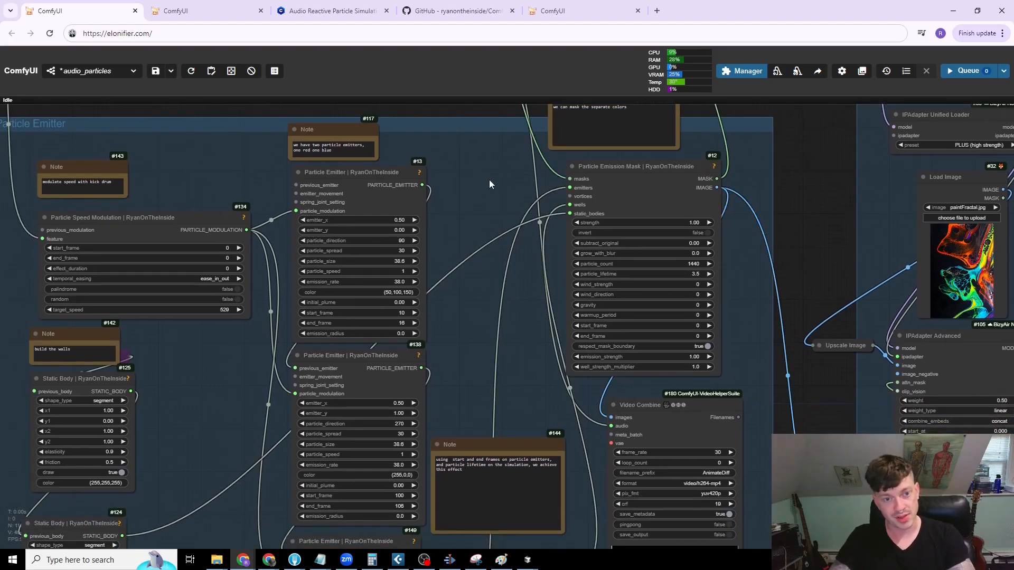
{"action": "scroll", "coordinate": [489, 214], "scroll_direction": "down", "scroll_amount": 3}
{"action": "scroll", "coordinate": [546, 236], "scroll_direction": "down", "scroll_amount": 1}
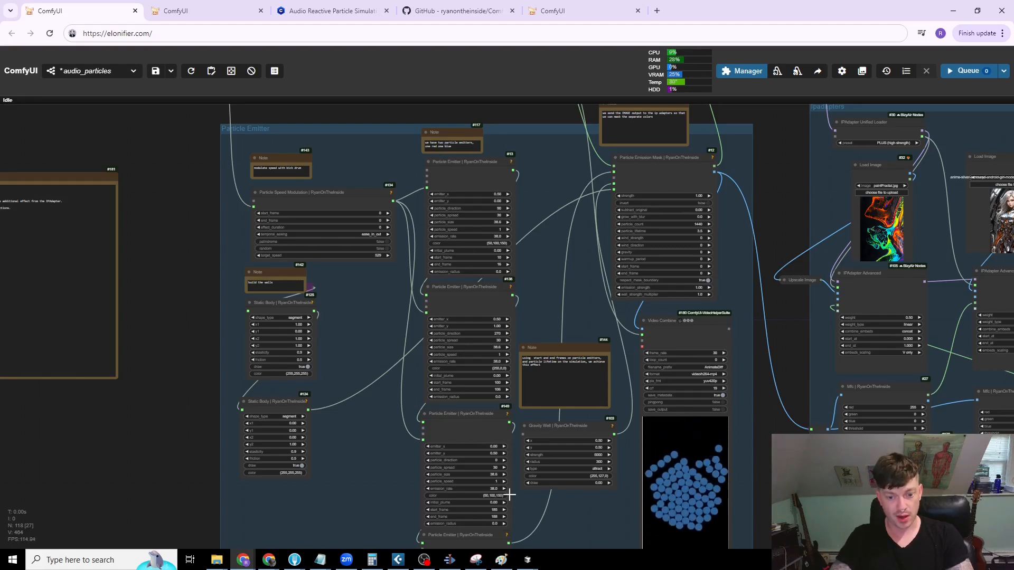
{"action": "left_click_drag", "start_coordinate": [473, 419], "coordinate": [474, 416]}
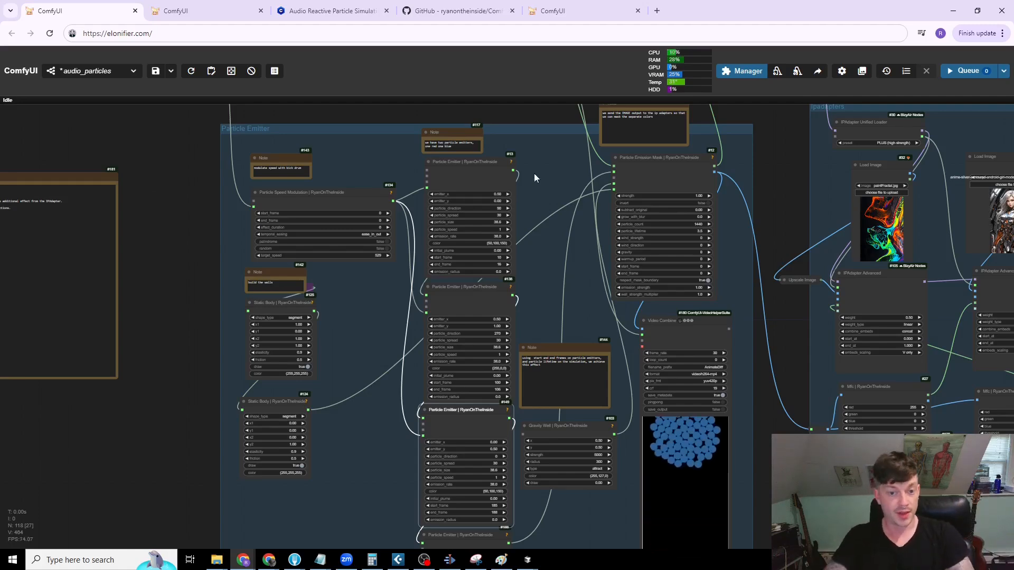
Step: Examine the first Particle Emitter's position, direction, color and start and end frame settings
{"action": "scroll", "coordinate": [485, 203], "scroll_direction": "up", "scroll_amount": 4}
{"action": "scroll", "coordinate": [486, 203], "scroll_direction": "up", "scroll_amount": 1}
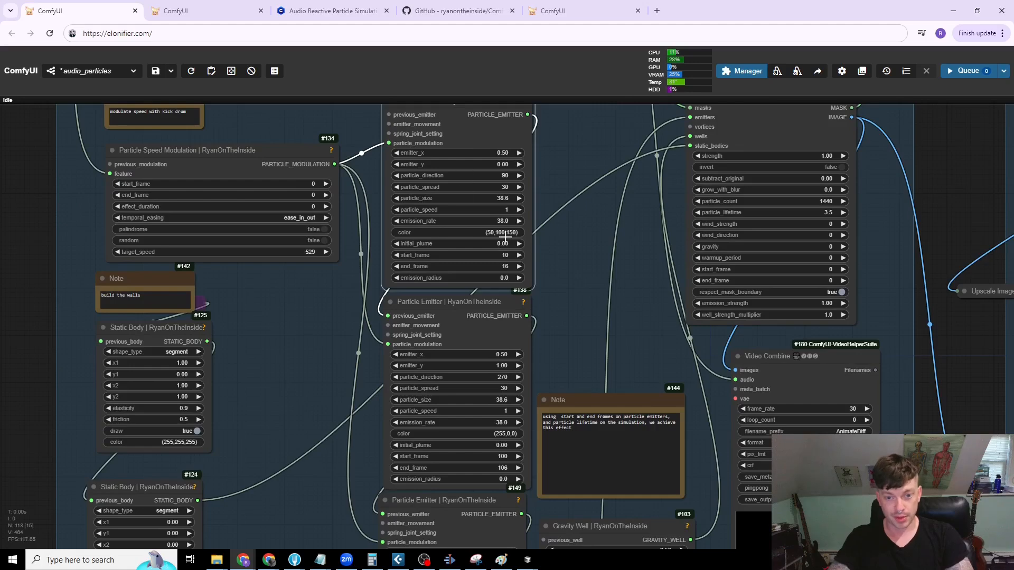
{"action": "scroll", "coordinate": [577, 271], "scroll_direction": "up", "scroll_amount": 2}
{"action": "left_click_drag", "start_coordinate": [577, 271], "coordinate": [625, 296]}
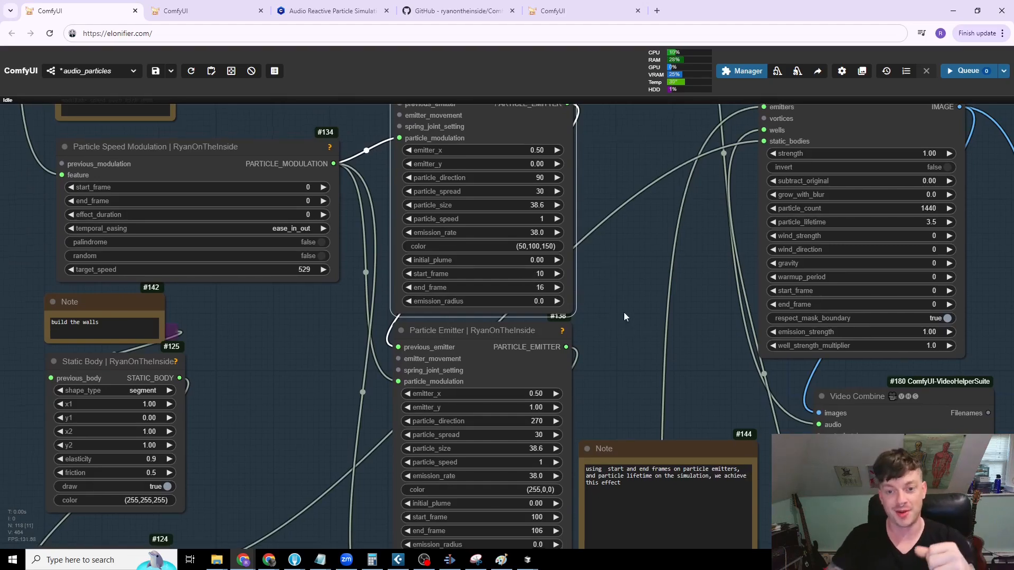
Step: Nudge the second Particle Emitter node in the chain slightly to the left
{"action": "left_click_drag", "start_coordinate": [623, 312], "coordinate": [610, 238]}
{"action": "left_click_drag", "start_coordinate": [612, 280], "coordinate": [577, 227]}
{"action": "left_click_drag", "start_coordinate": [439, 174], "coordinate": [430, 174]}
{"action": "left_click_drag", "start_coordinate": [599, 221], "coordinate": [591, 198]}
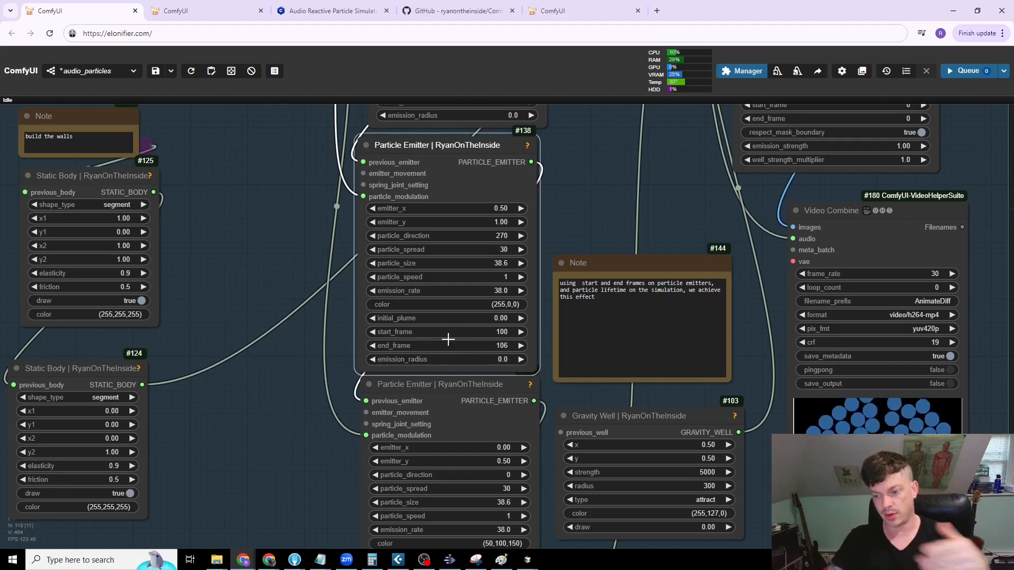
Step: Examine the remaining Particle Emitters, the Gravity Well and the note on start and end frames
{"action": "left_click_drag", "start_coordinate": [622, 167], "coordinate": [448, 108]}
{"action": "scroll", "coordinate": [478, 151], "scroll_direction": "down", "scroll_amount": 3}
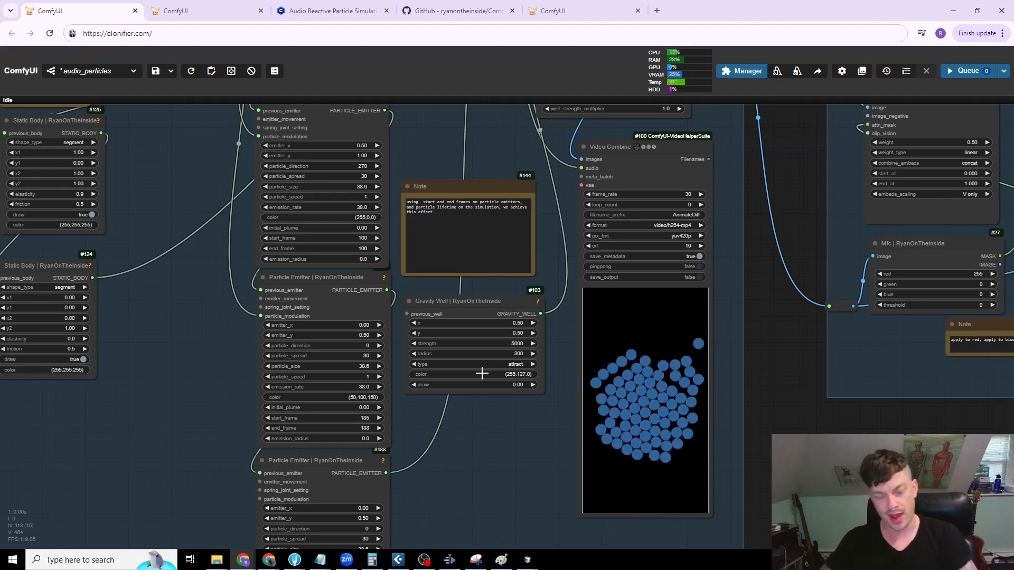
{"action": "scroll", "coordinate": [498, 377], "scroll_direction": "down", "scroll_amount": 1}
{"action": "left_click_drag", "start_coordinate": [449, 439], "coordinate": [507, 467]}
{"action": "scroll", "coordinate": [507, 466], "scroll_direction": "down", "scroll_amount": 4}
Step: Nudge the upper Static Body node slightly down, below the "build the walls" note
{"action": "left_click_drag", "start_coordinate": [512, 424], "coordinate": [520, 388]}
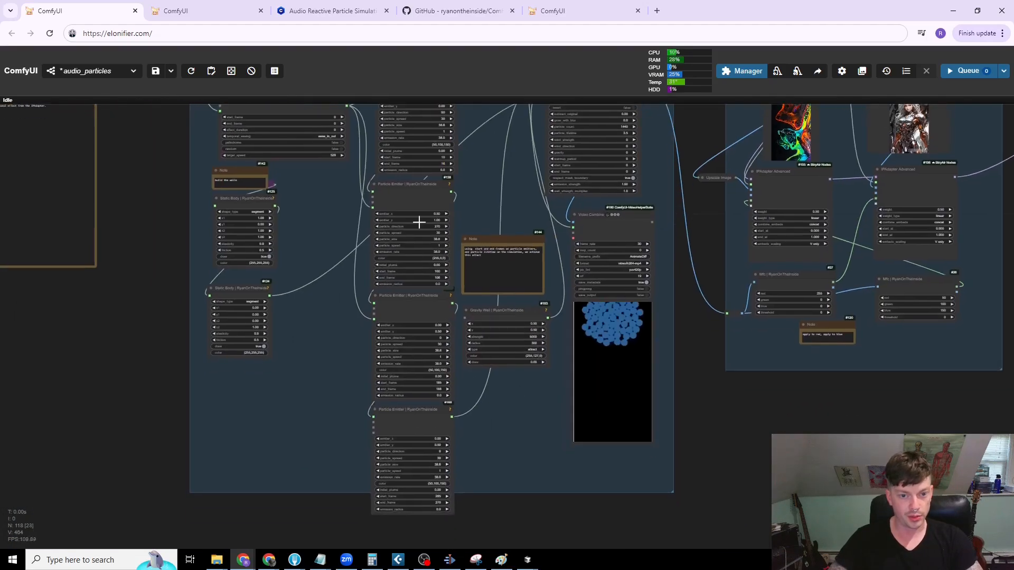
{"action": "left_click_drag", "start_coordinate": [325, 330], "coordinate": [372, 445]}
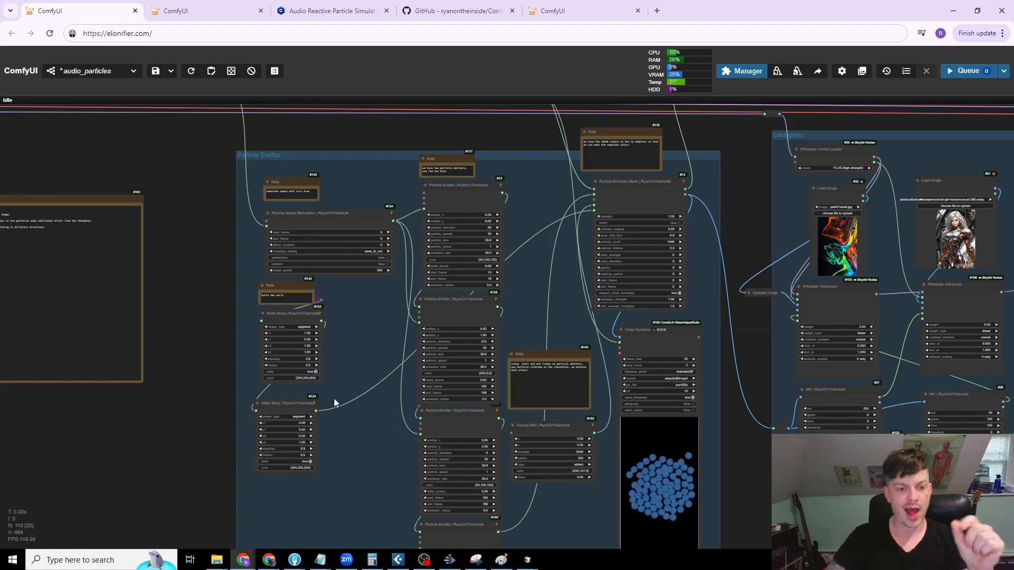
{"action": "left_click_drag", "start_coordinate": [293, 313], "coordinate": [293, 320]}
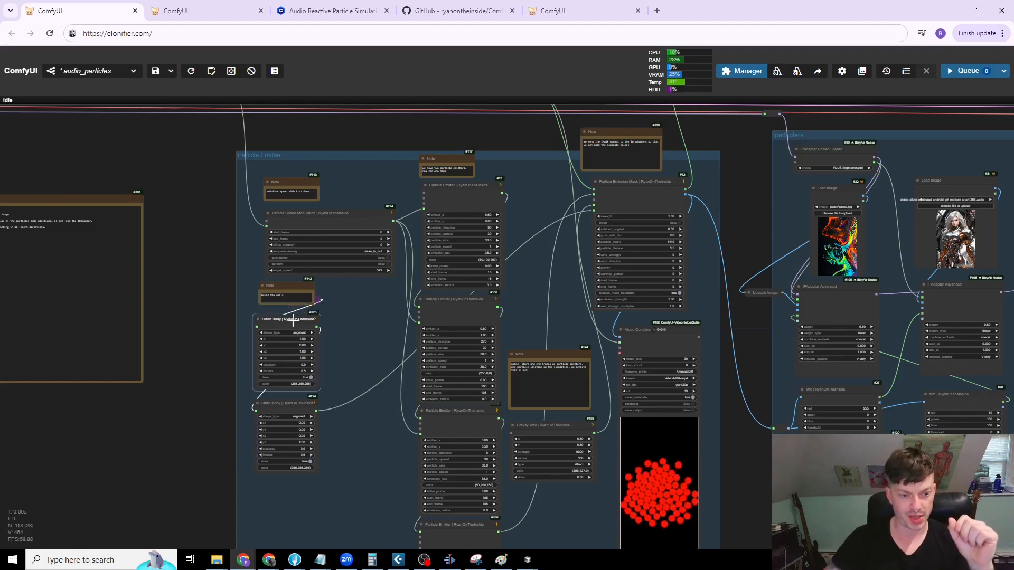
Step: Examine the particle simulation preview in Video Combine up close and the Static Body nodes that form the walls
{"action": "left_click_drag", "start_coordinate": [362, 424], "coordinate": [331, 381]}
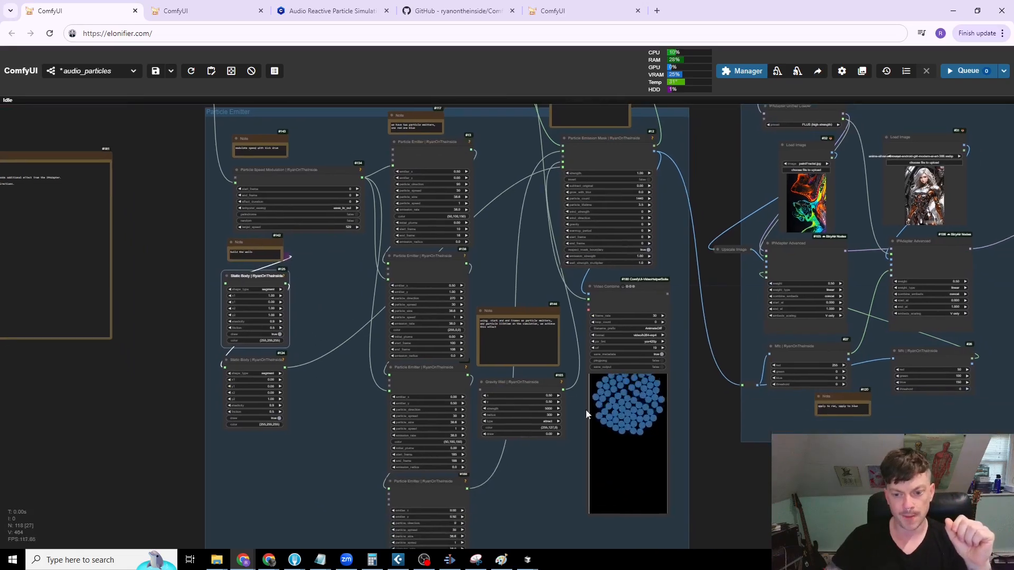
{"action": "scroll", "coordinate": [581, 422], "scroll_direction": "up", "scroll_amount": 10}
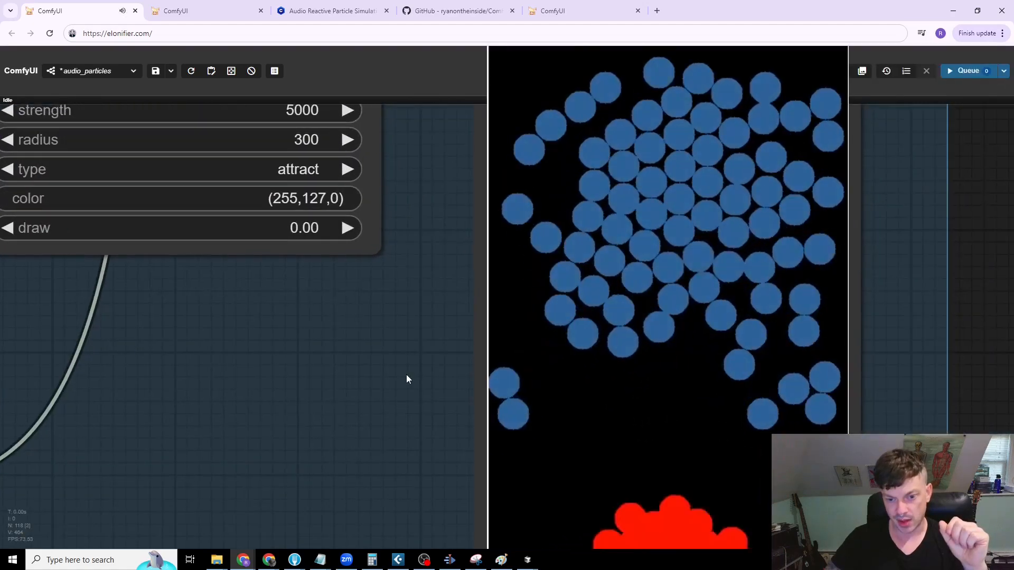
{"action": "scroll", "coordinate": [422, 370], "scroll_direction": "up", "scroll_amount": 2}
{"action": "scroll", "coordinate": [444, 311], "scroll_direction": "down", "scroll_amount": 5}
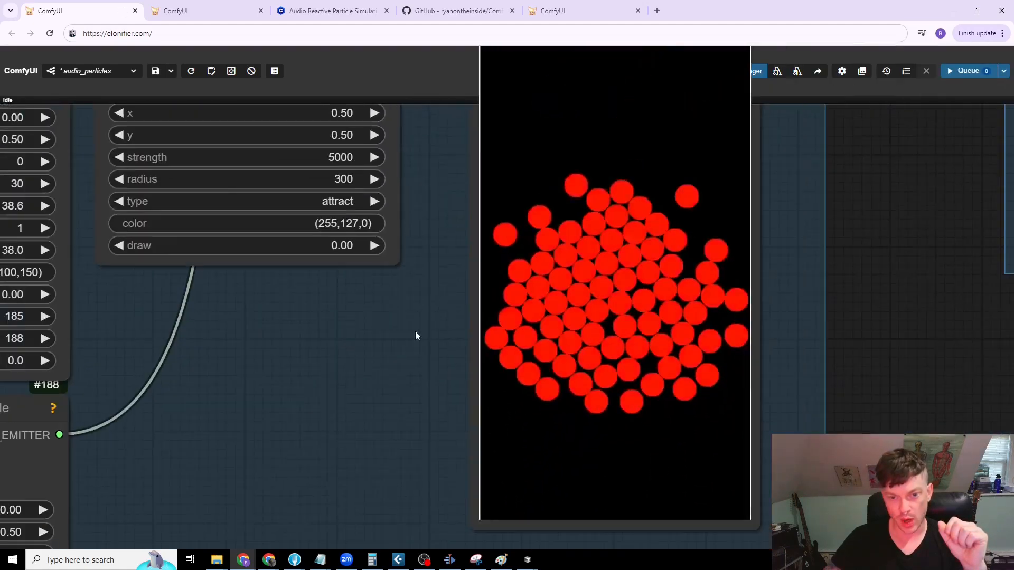
{"action": "scroll", "coordinate": [415, 335], "scroll_direction": "down", "scroll_amount": 8}
{"action": "scroll", "coordinate": [264, 402], "scroll_direction": "up", "scroll_amount": 2}
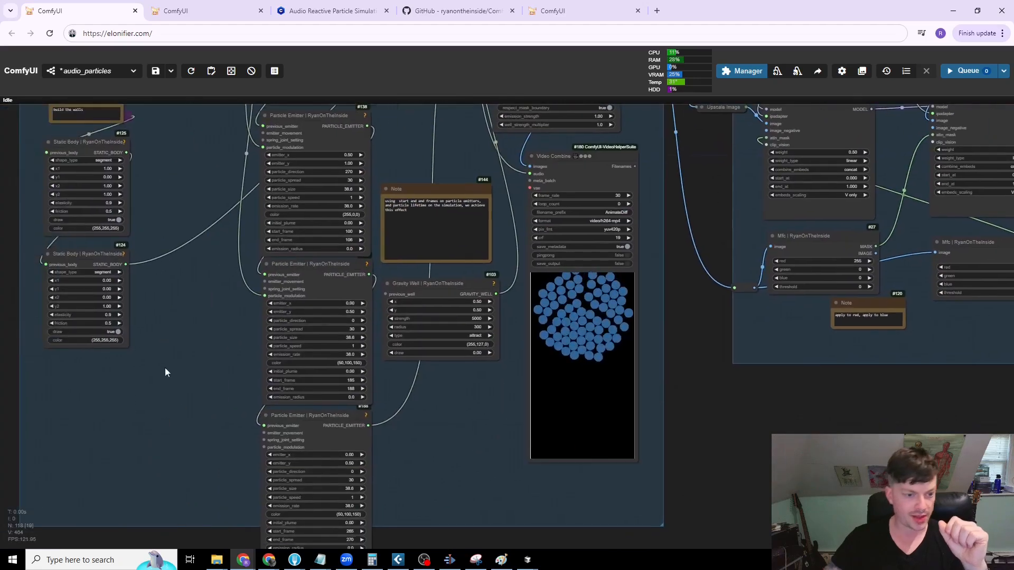
{"action": "left_click_drag", "start_coordinate": [165, 372], "coordinate": [303, 424]}
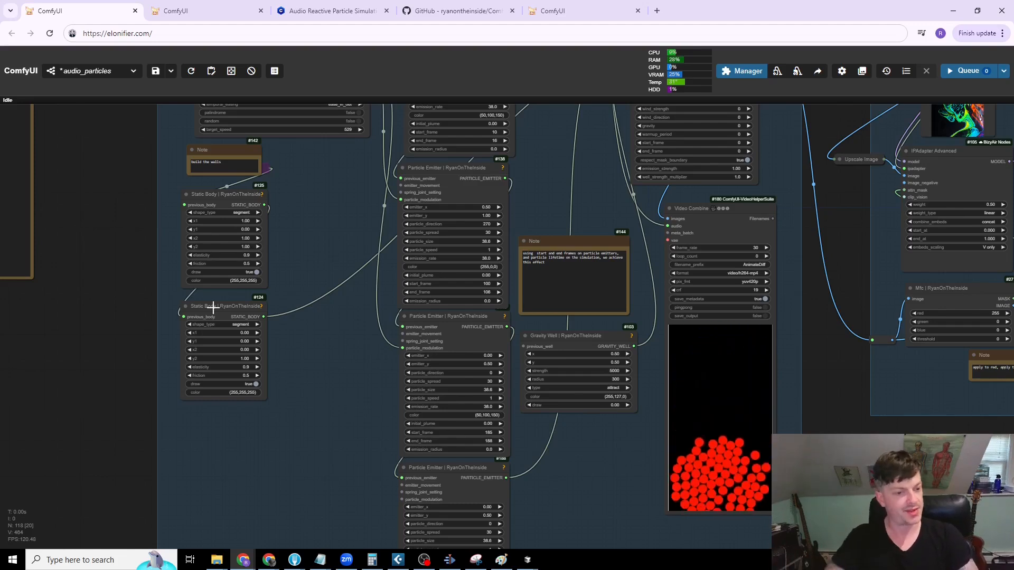
Step: Move the "modulate speed with kick drum" note up and to the right and place the Particle Speed Modulation node closer beneath it
{"action": "scroll", "coordinate": [283, 295], "scroll_direction": "down", "scroll_amount": 4}
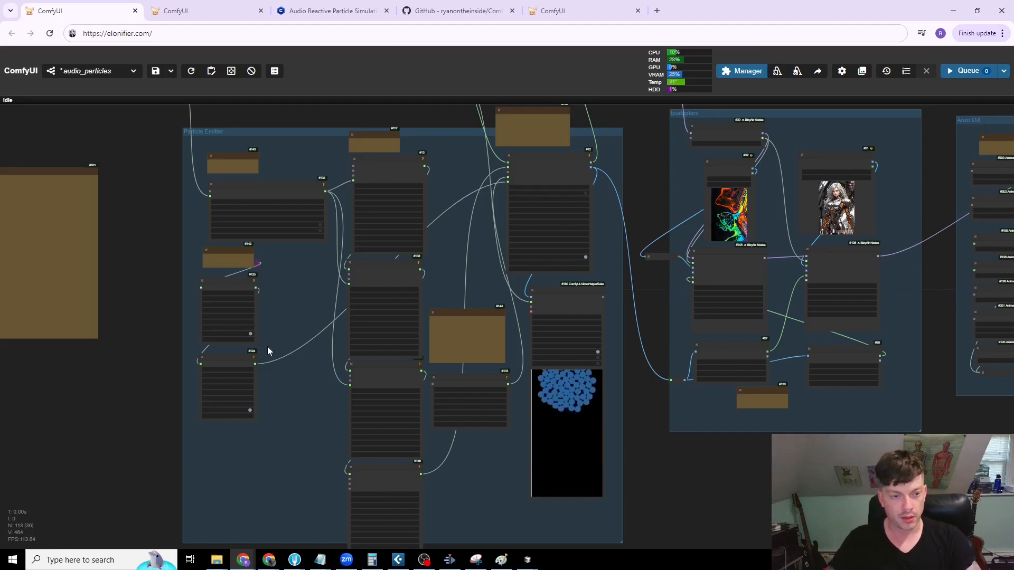
{"action": "scroll", "coordinate": [125, 175], "scroll_direction": "up", "scroll_amount": 3}
{"action": "scroll", "coordinate": [157, 304], "scroll_direction": "up", "scroll_amount": 2}
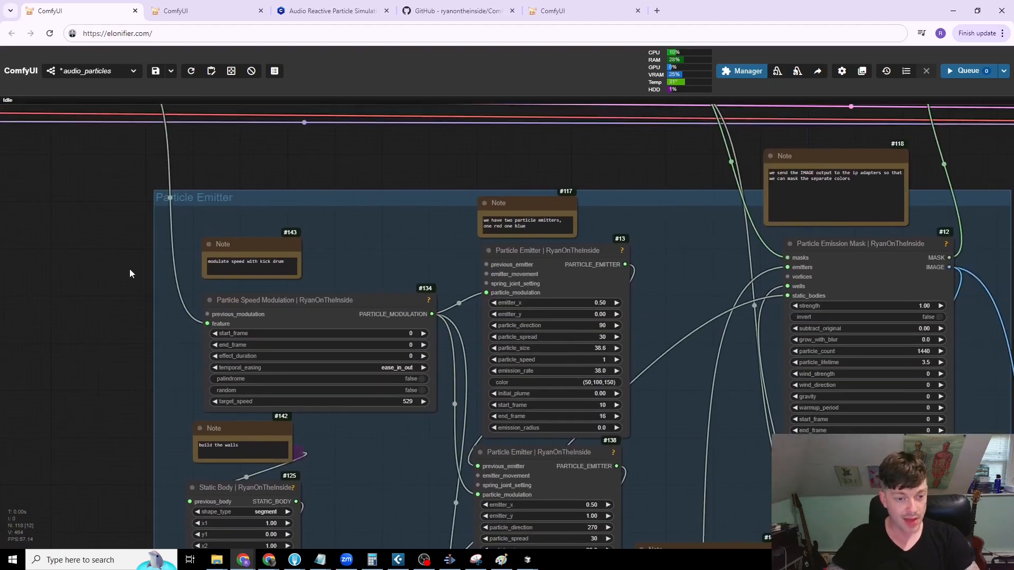
{"action": "left_click_drag", "start_coordinate": [257, 246], "coordinate": [324, 212]}
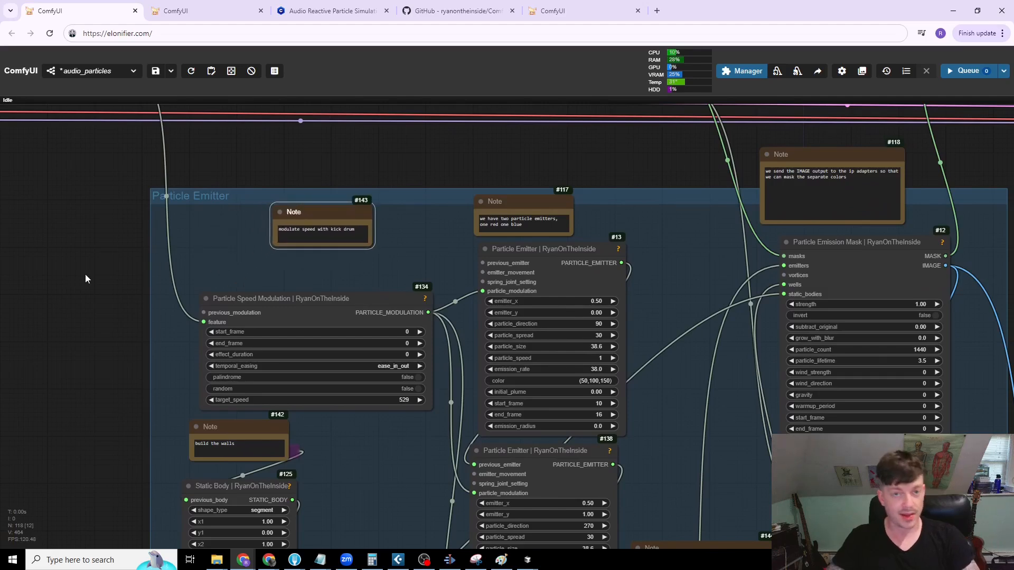
{"action": "left_click_drag", "start_coordinate": [290, 311], "coordinate": [281, 287]}
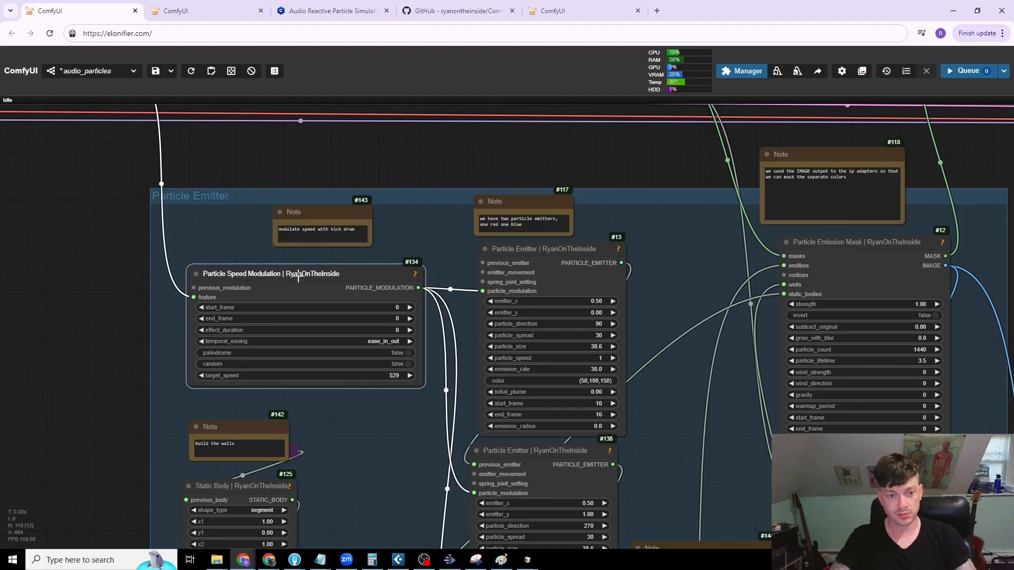
{"action": "scroll", "coordinate": [260, 262], "scroll_direction": "down", "scroll_amount": 3}
{"action": "left_click_drag", "start_coordinate": [278, 295], "coordinate": [295, 289]}
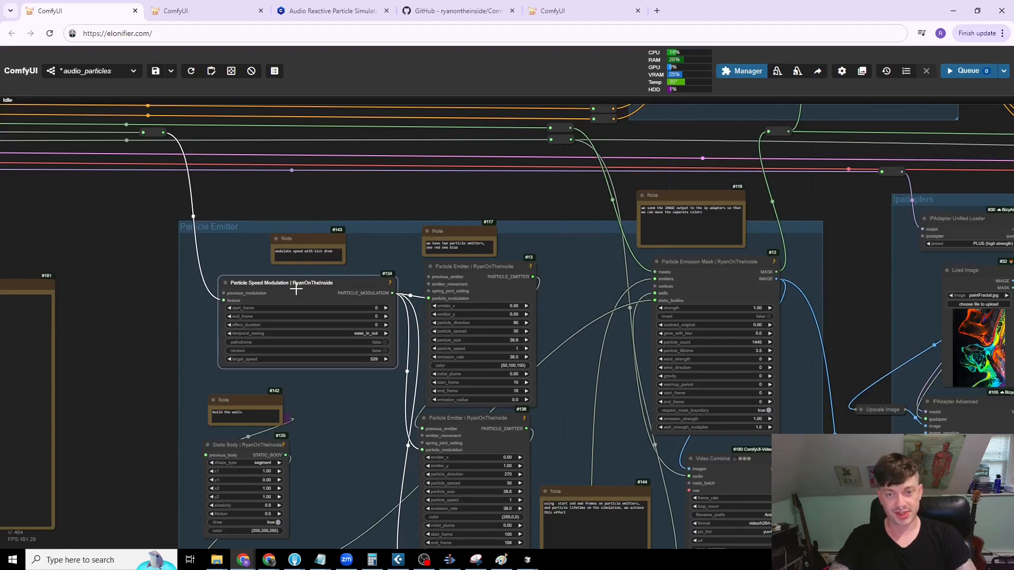
Step: Examine the particle preview, the emitters and the Particle Speed Modulation settings that feed them
{"action": "left_click_drag", "start_coordinate": [604, 258], "coordinate": [547, 146]}
{"action": "left_click_drag", "start_coordinate": [563, 245], "coordinate": [523, 149]}
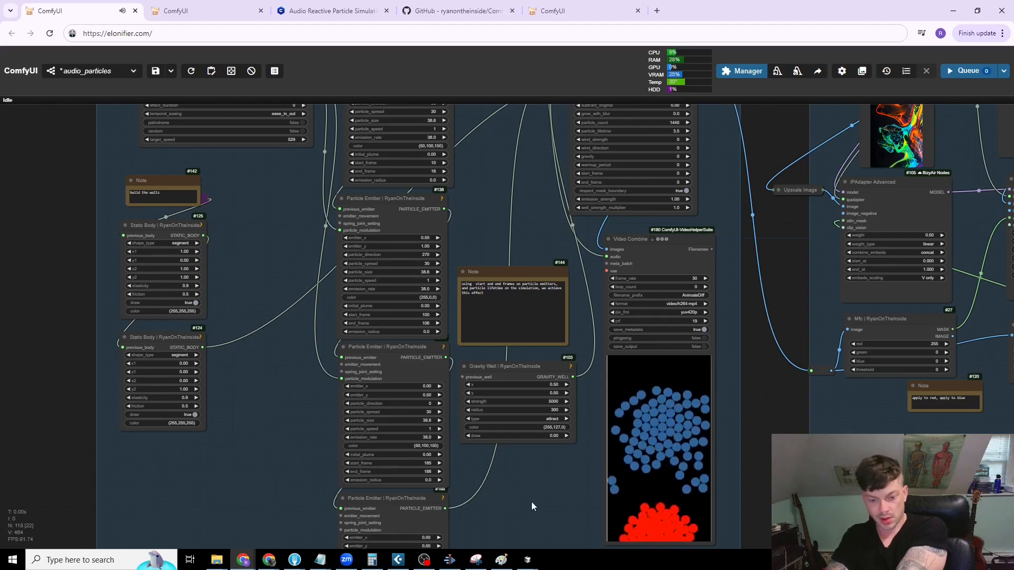
{"action": "scroll", "coordinate": [532, 502], "scroll_direction": "down", "scroll_amount": 2}
{"action": "scroll", "coordinate": [373, 286], "scroll_direction": "up", "scroll_amount": 6}
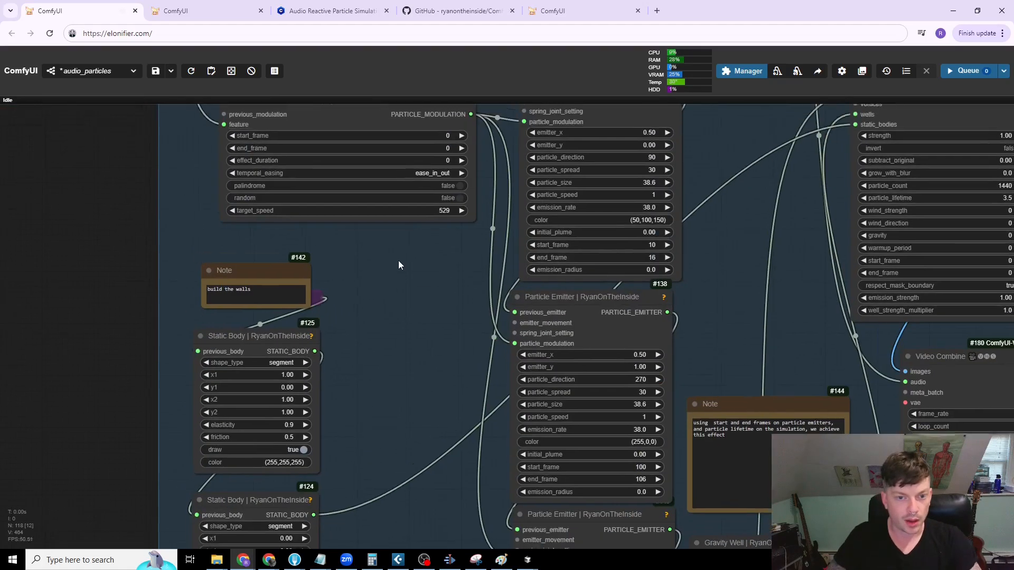
{"action": "left_click_drag", "start_coordinate": [398, 261], "coordinate": [399, 266]}
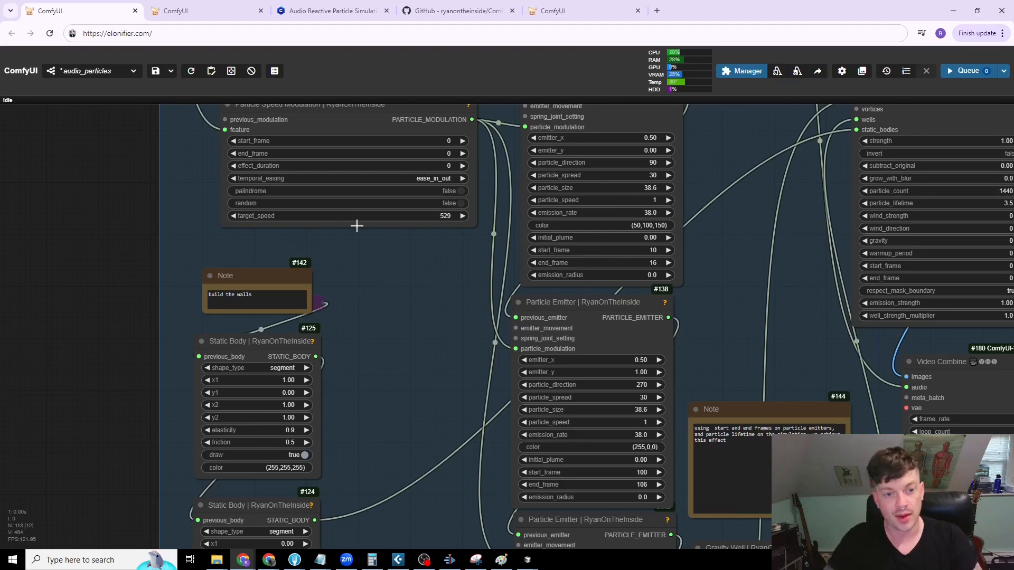
{"action": "scroll", "coordinate": [206, 174], "scroll_direction": "down", "scroll_amount": 2}
{"action": "left_click_drag", "start_coordinate": [207, 184], "coordinate": [220, 262]}
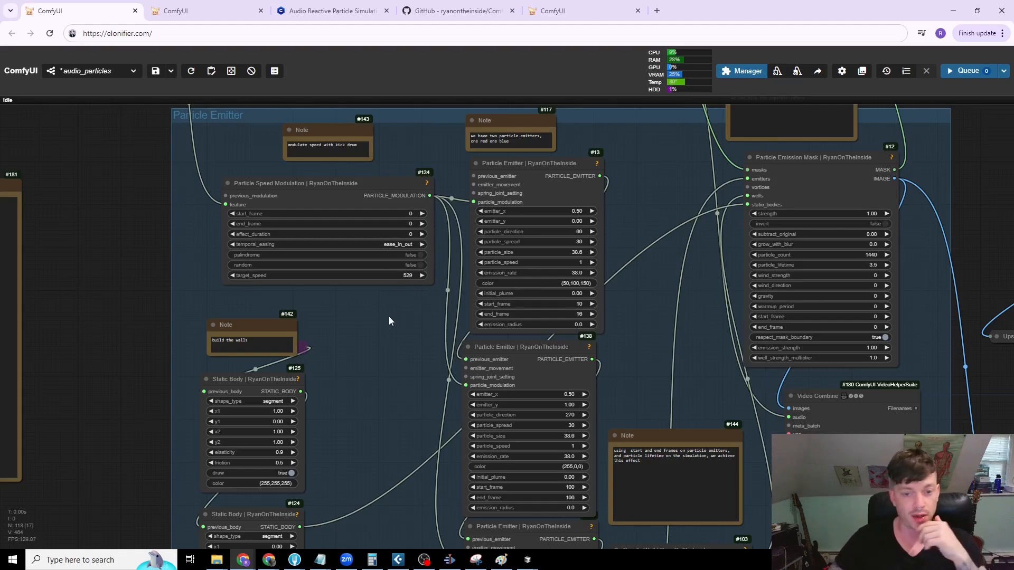
{"action": "scroll", "coordinate": [387, 354], "scroll_direction": "down", "scroll_amount": 1}
{"action": "left_click_drag", "start_coordinate": [387, 354], "coordinate": [340, 397]}
Step: Add a Particle Color Modulation node from the Particle Speed Modulation node's previous_modulation input
{"action": "left_click", "coordinate": [258, 250]}
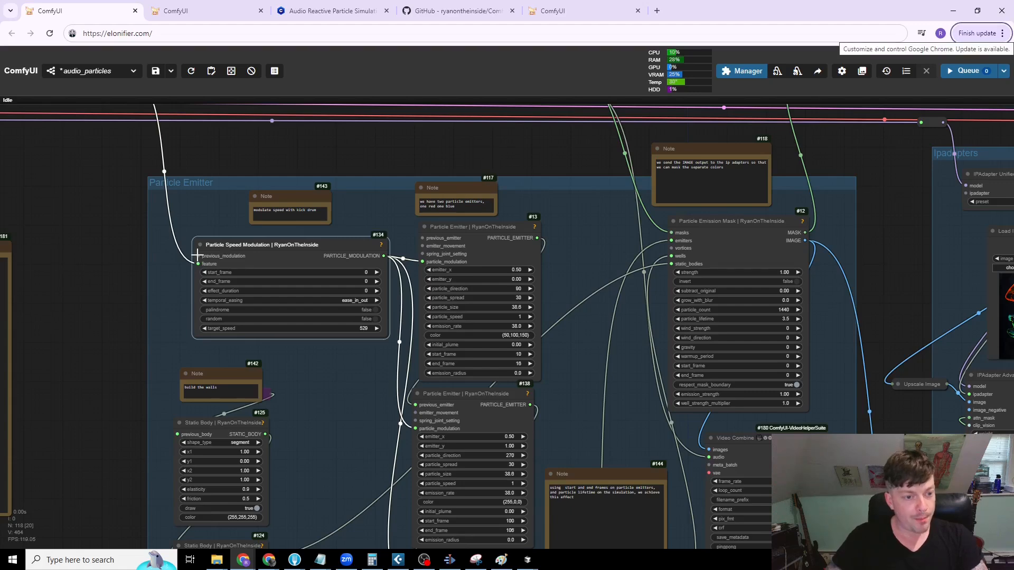
{"action": "left_click_drag", "start_coordinate": [198, 256], "coordinate": [59, 279]}
{"action": "left_click", "coordinate": [89, 348]}
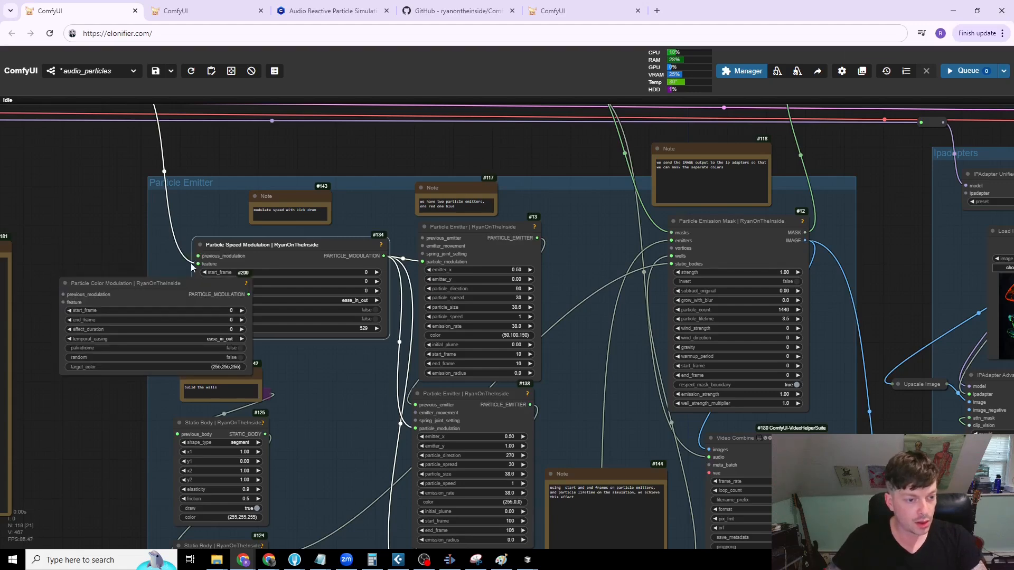
Step: Detach the Particle Color Modulation node from the Particle Speed Modulation node and delete it
{"action": "left_click_drag", "start_coordinate": [198, 256], "coordinate": [118, 248]}
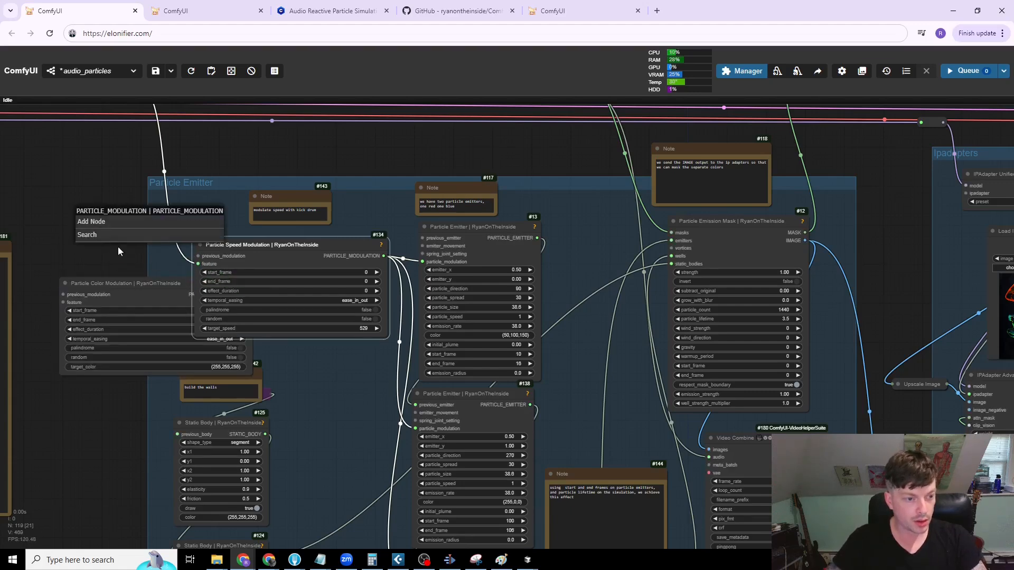
{"action": "left_click", "coordinate": [132, 285]}
{"action": "left_click_drag", "start_coordinate": [66, 279], "coordinate": [75, 165]}
{"action": "left_click", "coordinate": [116, 312]}
{"action": "key", "text": "Delete"}
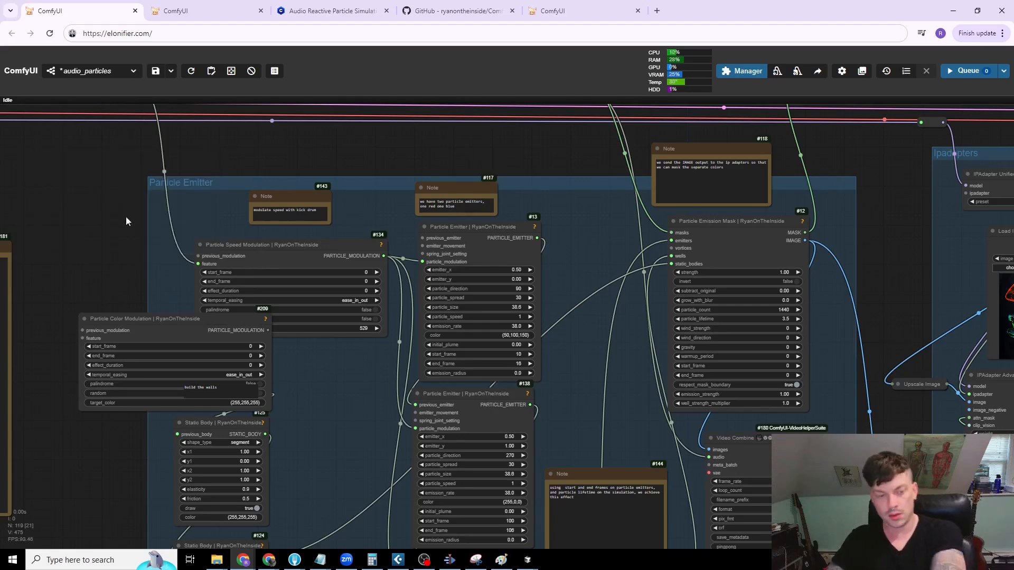
{"action": "key", "text": "Delete"}
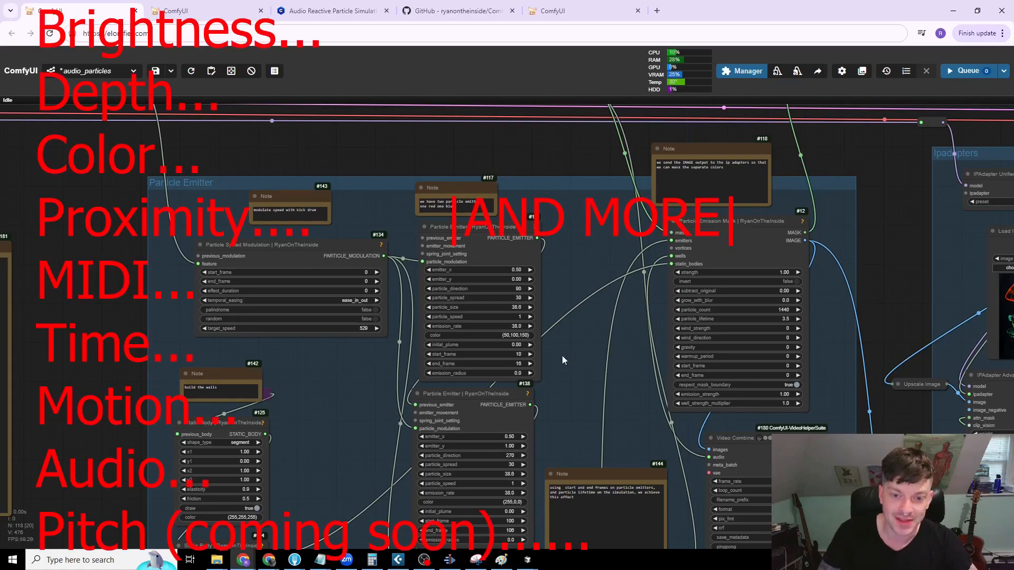
Step: Examine the overall workflow layout and the Particle Emitter group's video preview beside the Ipadapters group
{"action": "scroll", "coordinate": [563, 356], "scroll_direction": "down", "scroll_amount": 5}
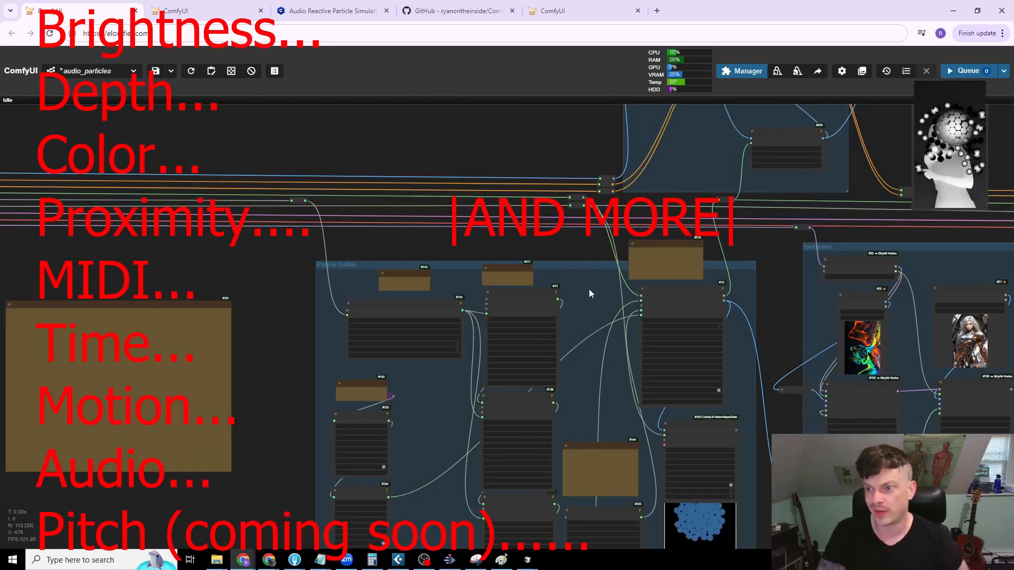
{"action": "scroll", "coordinate": [581, 298], "scroll_direction": "down", "scroll_amount": 2}
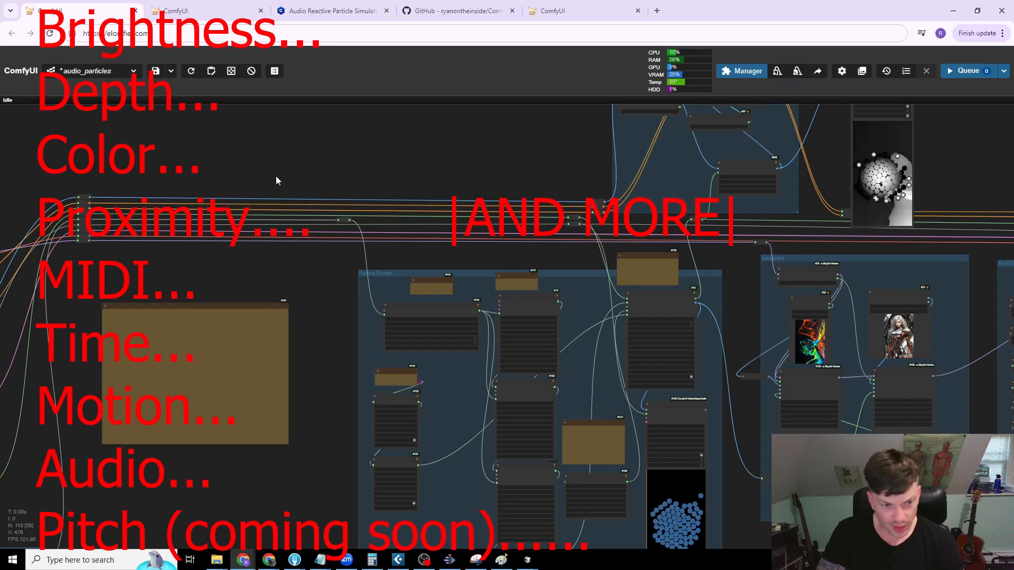
{"action": "scroll", "coordinate": [286, 158], "scroll_direction": "down", "scroll_amount": 4}
{"action": "left_click_drag", "start_coordinate": [289, 154], "coordinate": [455, 145]}
{"action": "scroll", "coordinate": [455, 145], "scroll_direction": "down", "scroll_amount": 2}
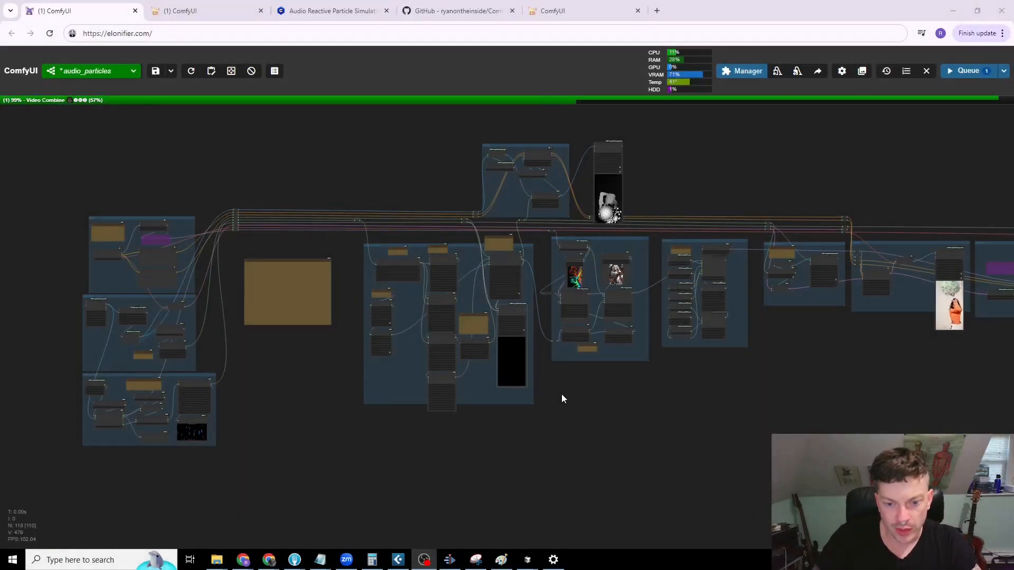
{"action": "scroll", "coordinate": [541, 389], "scroll_direction": "up", "scroll_amount": 8}
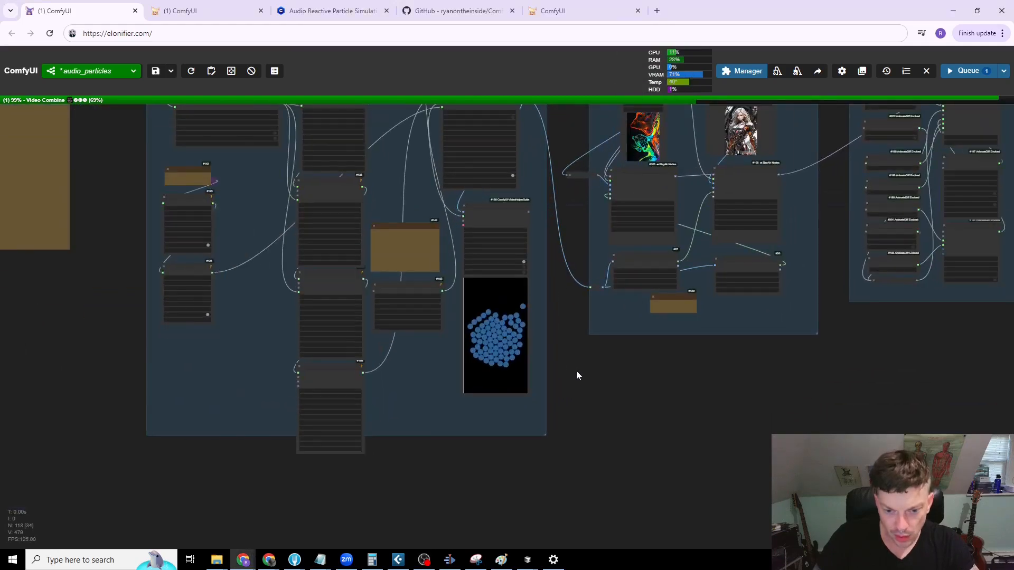
{"action": "left_click_drag", "start_coordinate": [576, 375], "coordinate": [565, 456]}
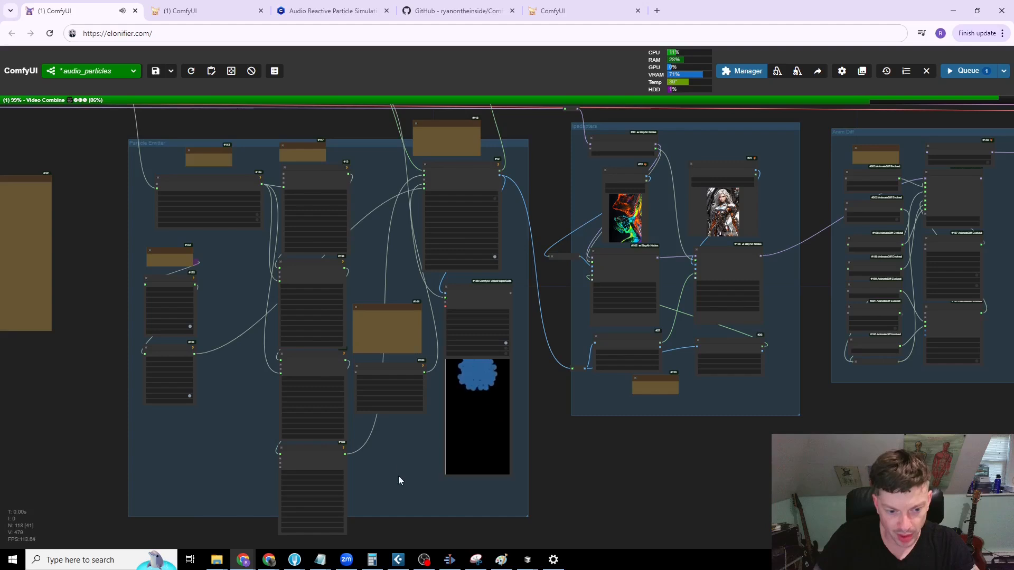
{"action": "left_click_drag", "start_coordinate": [553, 502], "coordinate": [483, 512]}
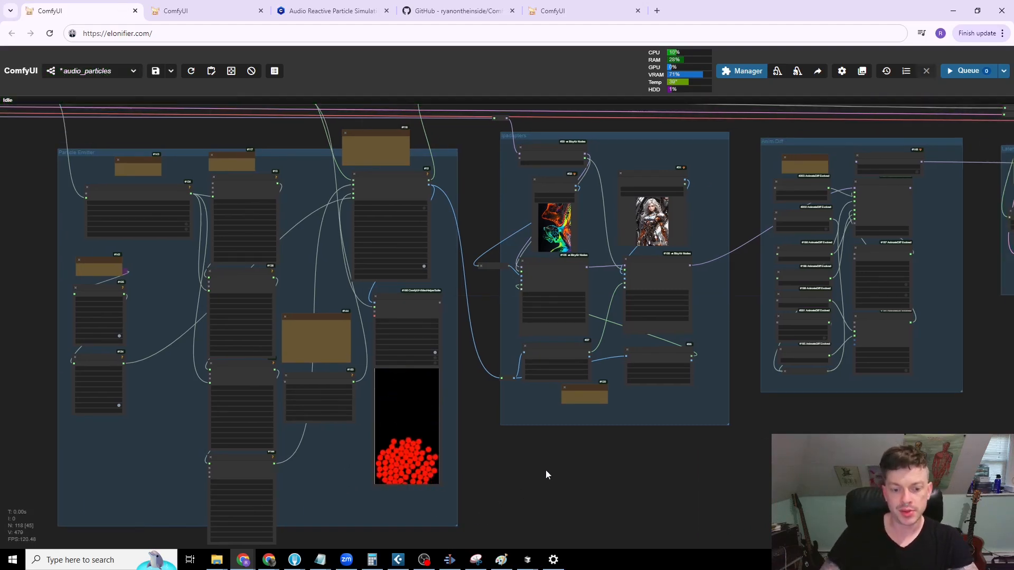
Step: Nudge the Particle Emission Mask node slightly to the right
{"action": "left_click_drag", "start_coordinate": [579, 450], "coordinate": [526, 499]}
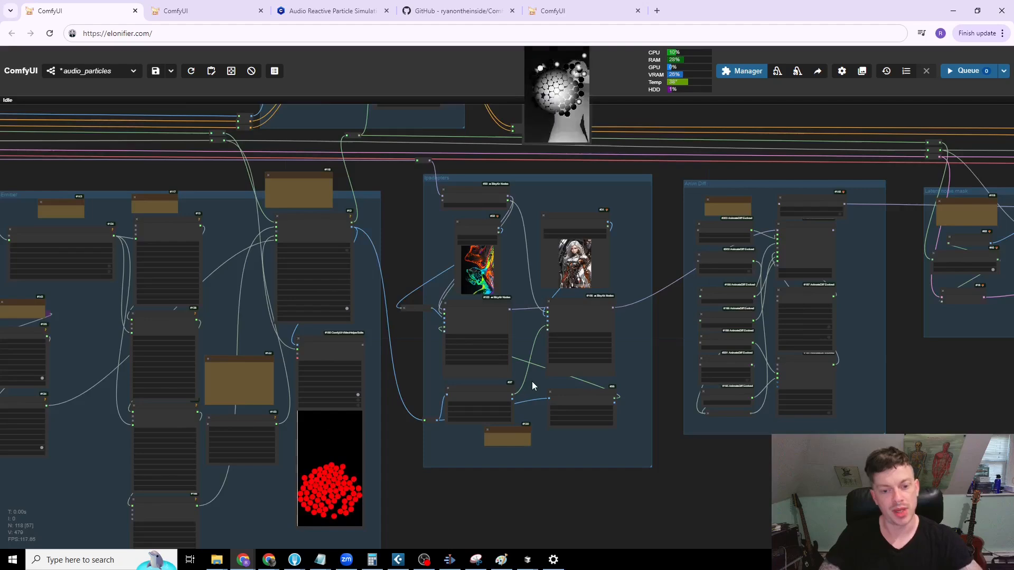
{"action": "scroll", "coordinate": [530, 380], "scroll_direction": "up", "scroll_amount": 5}
{"action": "left_click_drag", "start_coordinate": [312, 323], "coordinate": [249, 317]}
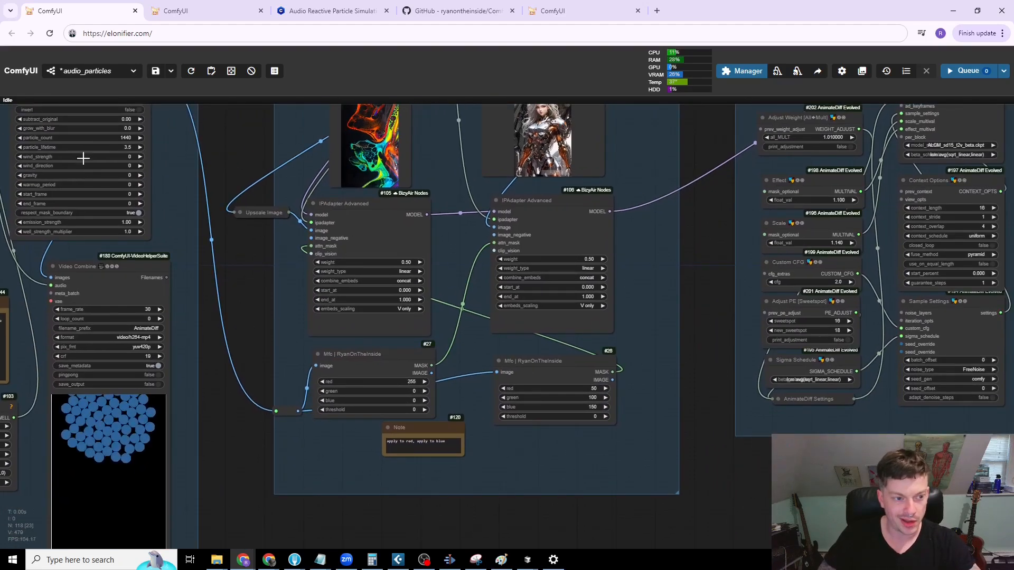
{"action": "left_click_drag", "start_coordinate": [231, 105], "coordinate": [230, 266]}
{"action": "left_click_drag", "start_coordinate": [129, 223], "coordinate": [139, 222]}
Step: Move the "apply to red, apply to blue" note slightly down and select the red and blue Mfc nodes in turn
{"action": "left_click_drag", "start_coordinate": [259, 305], "coordinate": [223, 242]}
{"action": "left_click_drag", "start_coordinate": [233, 404], "coordinate": [194, 254]}
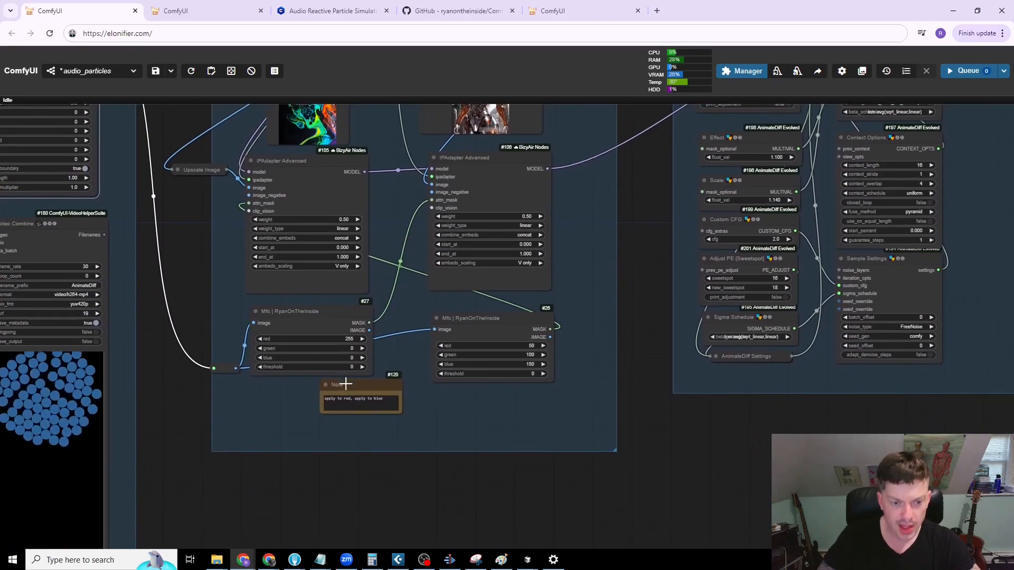
{"action": "left_click_drag", "start_coordinate": [344, 385], "coordinate": [338, 403]}
{"action": "left_click", "coordinate": [301, 312]}
{"action": "left_click", "coordinate": [483, 323]}
Step: Shift the fractal Load Image node slightly left and the armored-figure Load Image node slightly right in the Ipadapters group
{"action": "scroll", "coordinate": [586, 299], "scroll_direction": "down", "scroll_amount": 4}
{"action": "left_click_drag", "start_coordinate": [620, 296], "coordinate": [621, 321]}
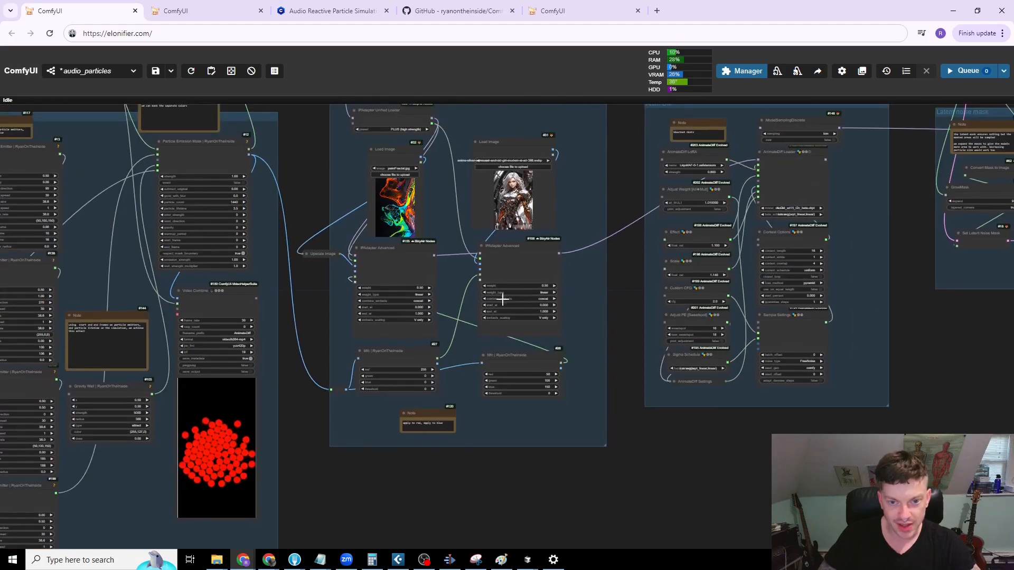
{"action": "mouse_move", "coordinate": [398, 153]}
{"action": "left_mouse_down"}
{"action": "mouse_move", "coordinate": [357, 153]}
{"action": "mouse_move", "coordinate": [392, 152]}
{"action": "left_mouse_up"}
{"action": "left_click_drag", "start_coordinate": [520, 149], "coordinate": [526, 156]}
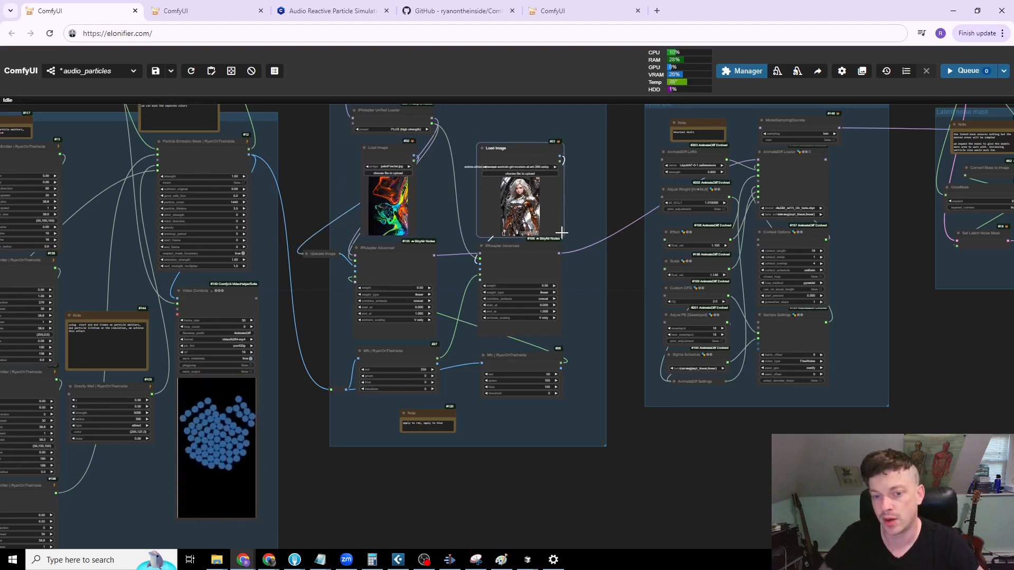
Step: Nudge the Depth Shape Modifier node slightly to the right in the Ctrl Net group
{"action": "scroll", "coordinate": [602, 373], "scroll_direction": "down", "scroll_amount": 5}
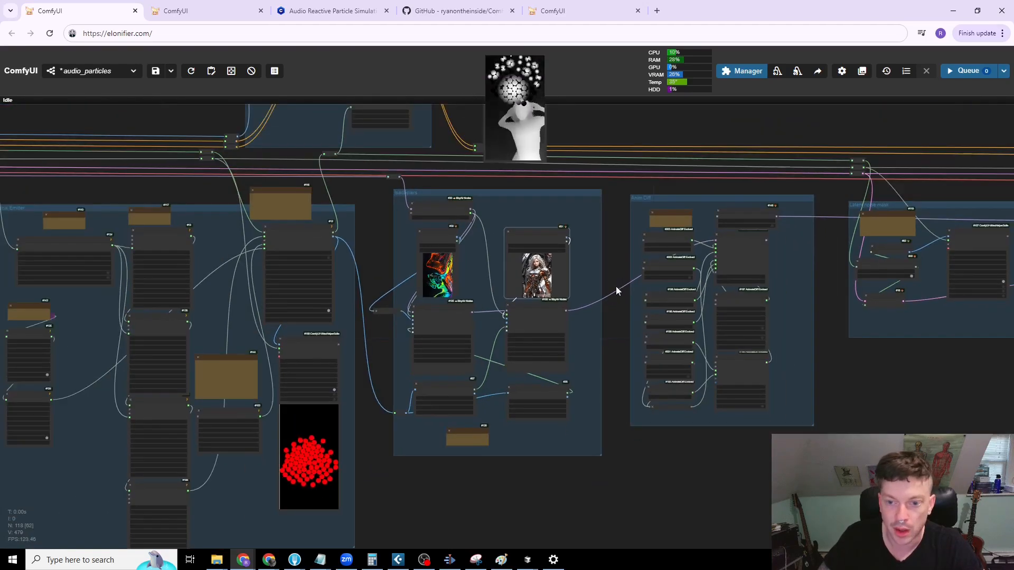
{"action": "left_click_drag", "start_coordinate": [613, 258], "coordinate": [694, 326]}
{"action": "left_click_drag", "start_coordinate": [696, 281], "coordinate": [852, 442]}
{"action": "scroll", "coordinate": [648, 247], "scroll_direction": "up", "scroll_amount": 5}
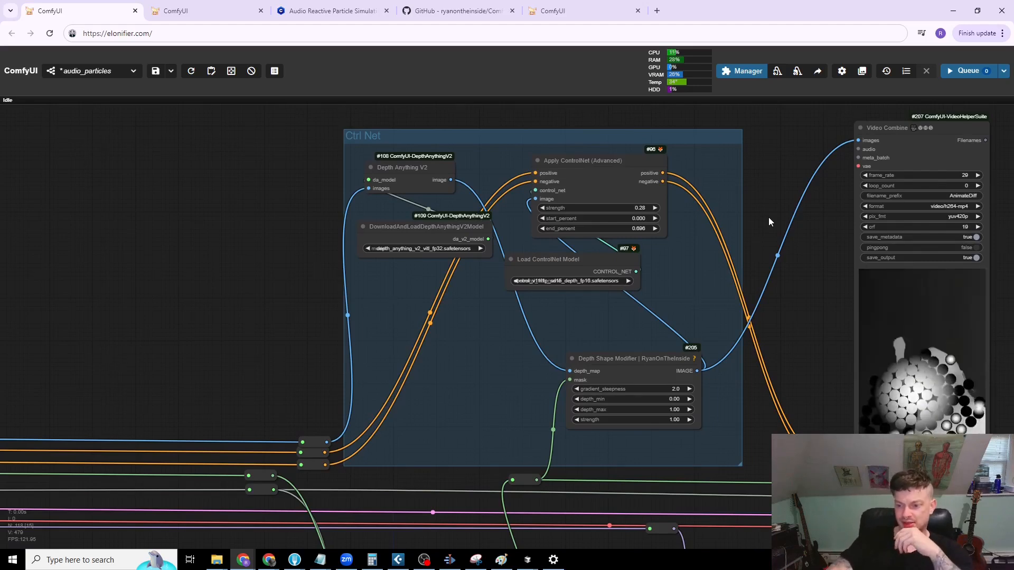
{"action": "left_click_drag", "start_coordinate": [620, 362], "coordinate": [630, 359]}
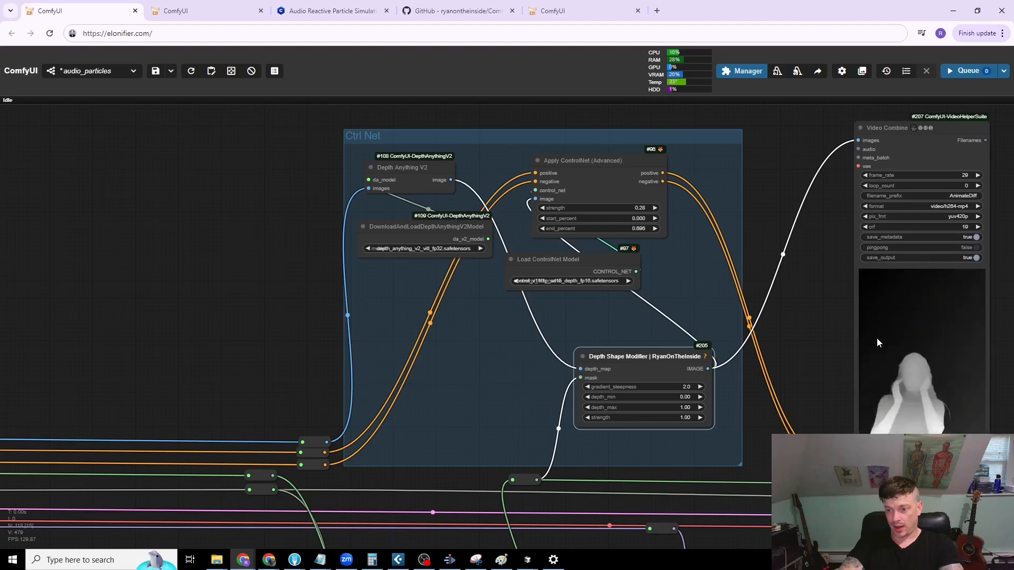
Step: Examine the depth video preview beside the Ctrl Net group, and the node settings in the Anim Diff group
{"action": "left_click_drag", "start_coordinate": [841, 365], "coordinate": [682, 359]}
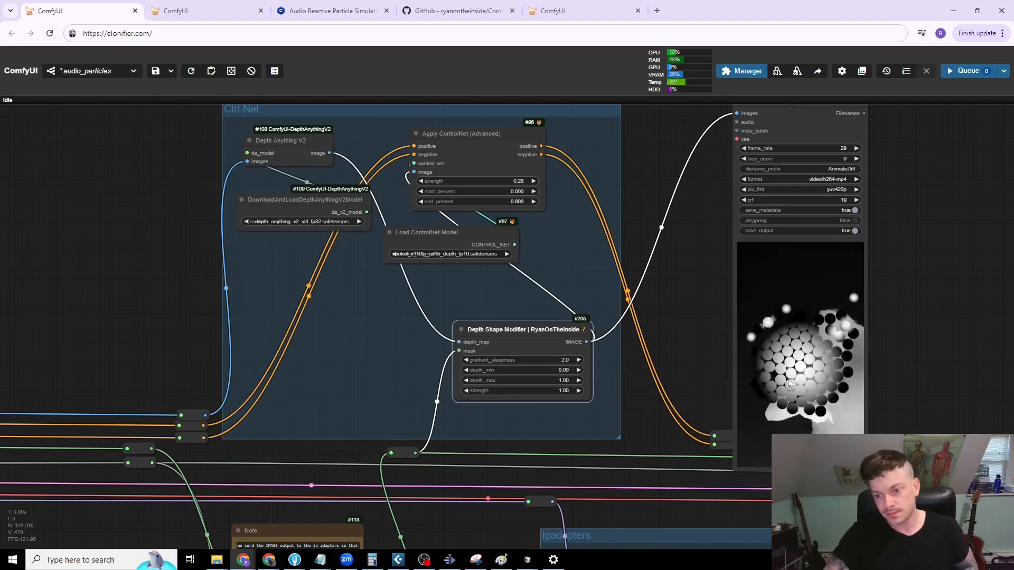
{"action": "scroll", "coordinate": [922, 353], "scroll_direction": "down", "scroll_amount": 2}
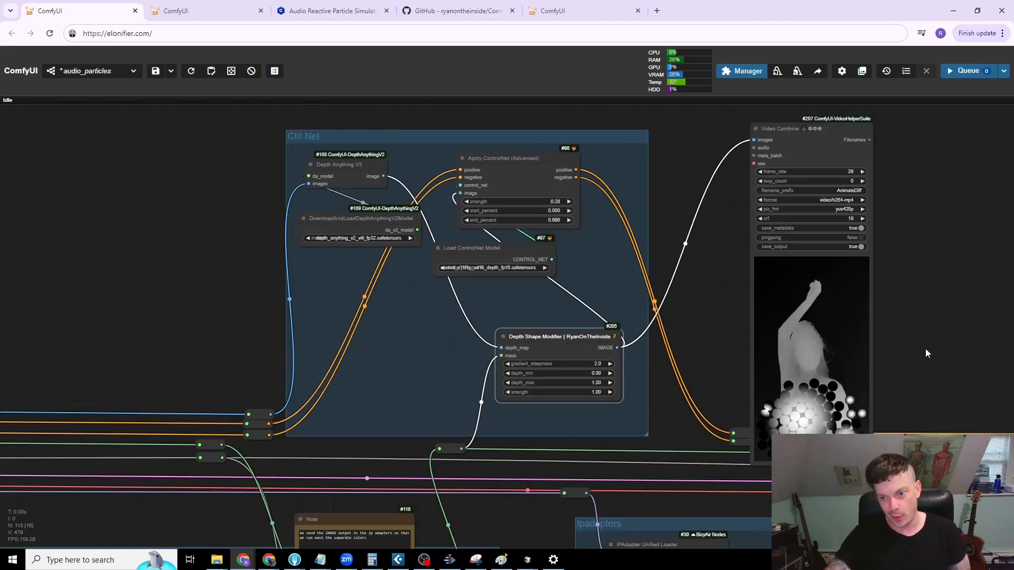
{"action": "left_click_drag", "start_coordinate": [899, 296], "coordinate": [855, 235]}
{"action": "left_click_drag", "start_coordinate": [938, 309], "coordinate": [863, 224]}
{"action": "scroll", "coordinate": [860, 259], "scroll_direction": "down", "scroll_amount": 2}
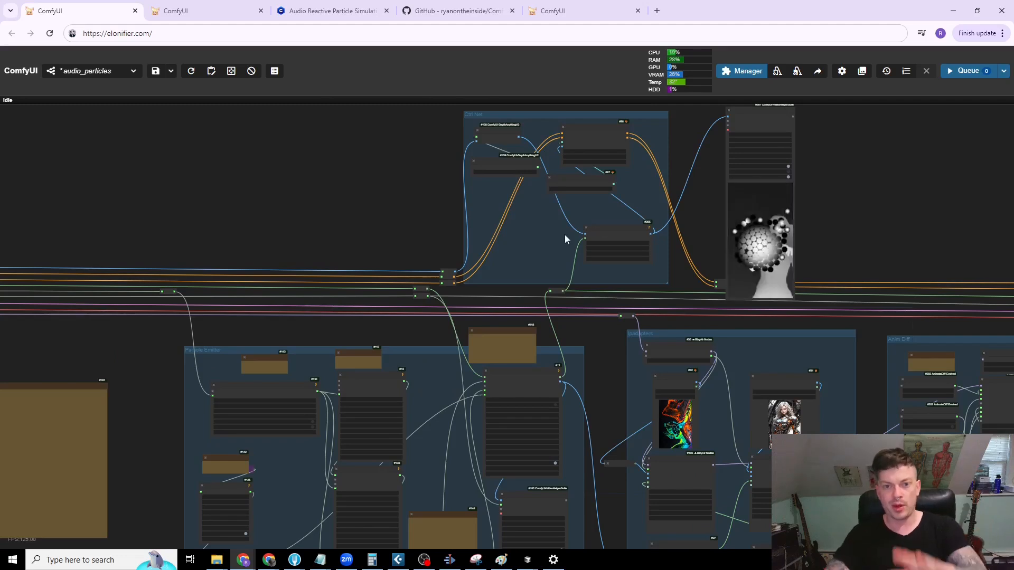
{"action": "left_click_drag", "start_coordinate": [877, 359], "coordinate": [537, 161]}
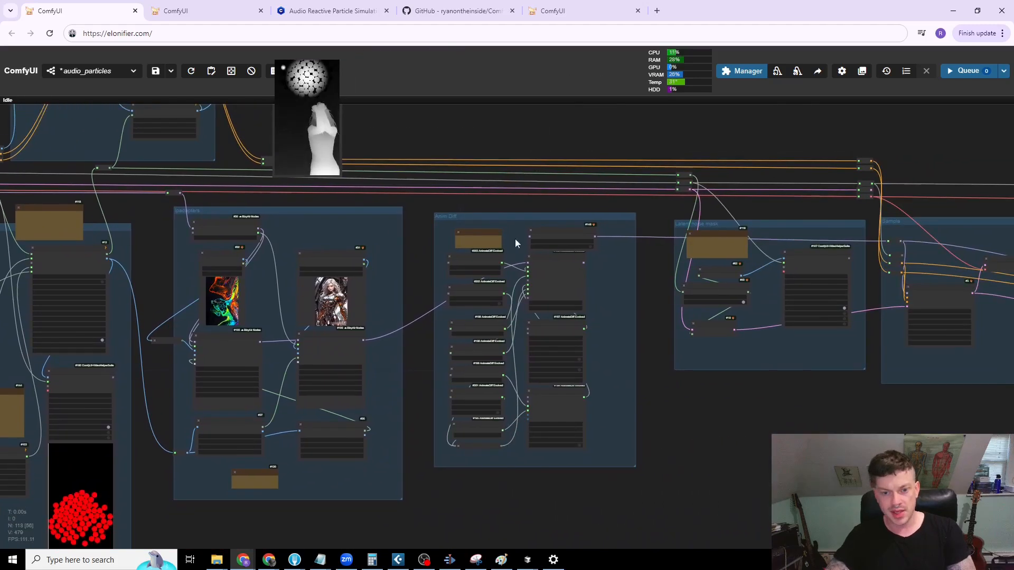
{"action": "scroll", "coordinate": [586, 372], "scroll_direction": "up", "scroll_amount": 6}
{"action": "left_click_drag", "start_coordinate": [774, 396], "coordinate": [782, 410]}
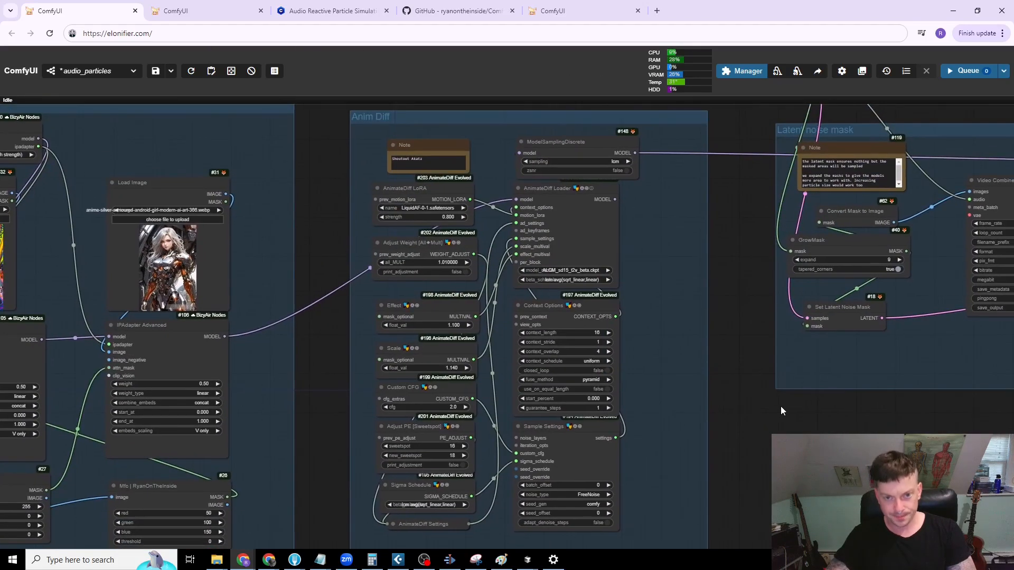
Step: Shift the Latent noise mask group slightly up and left, and nudge its Set Latent Noise Mask node slightly down
{"action": "scroll", "coordinate": [732, 378], "scroll_direction": "down", "scroll_amount": 5}
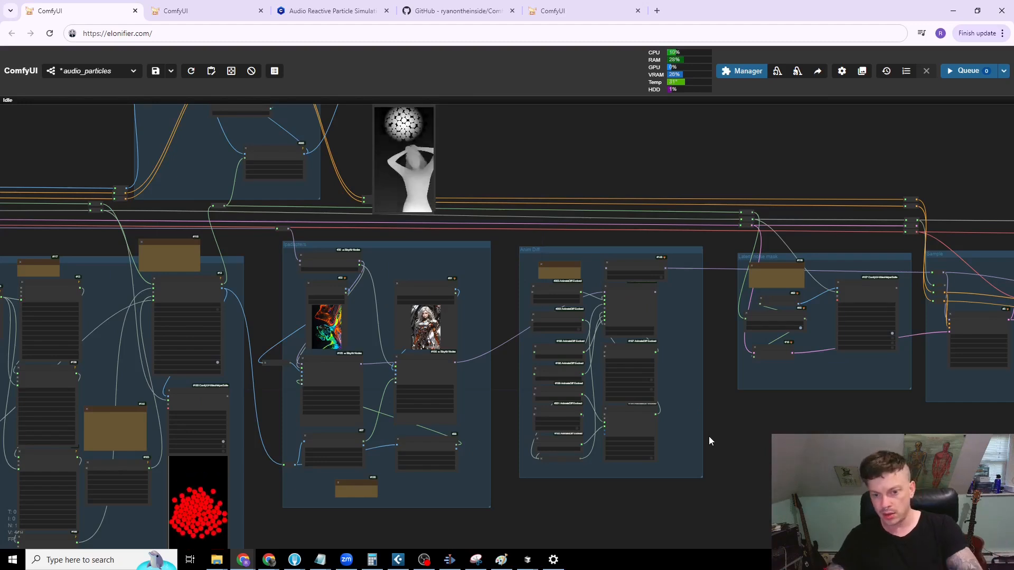
{"action": "left_click_drag", "start_coordinate": [870, 443], "coordinate": [519, 458]}
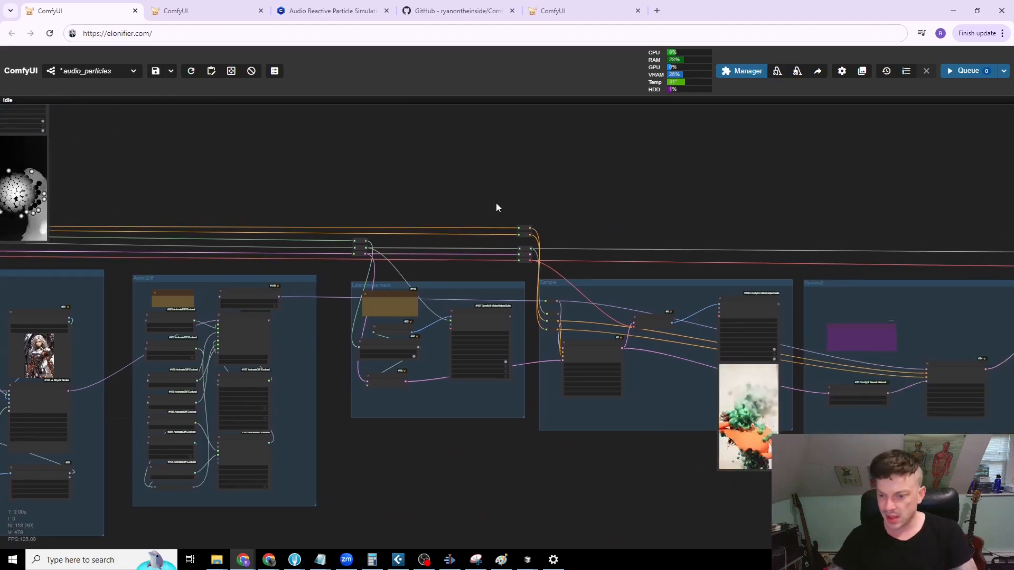
{"action": "scroll", "coordinate": [476, 206], "scroll_direction": "up", "scroll_amount": 10}
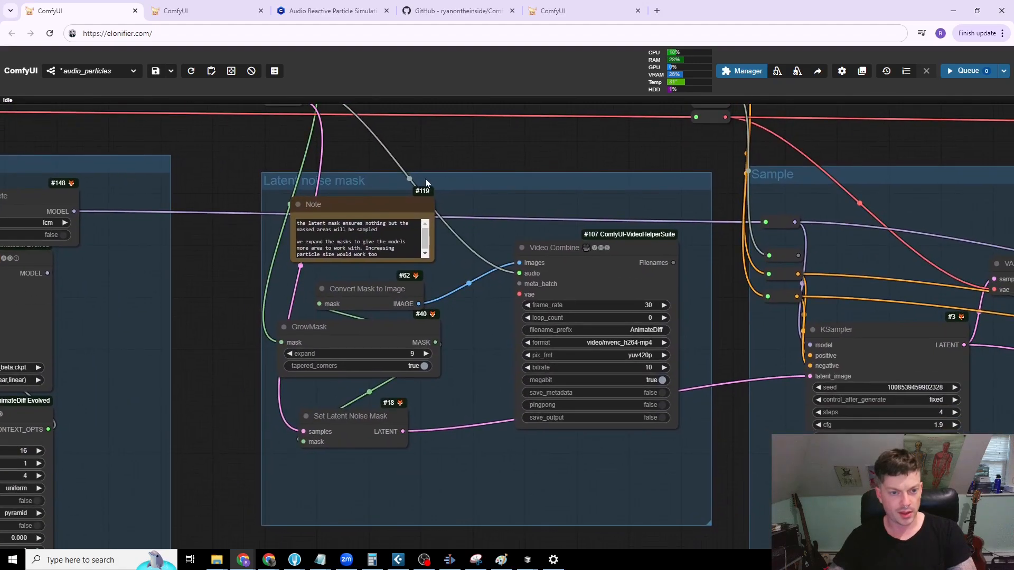
{"action": "left_click_drag", "start_coordinate": [446, 178], "coordinate": [440, 172]}
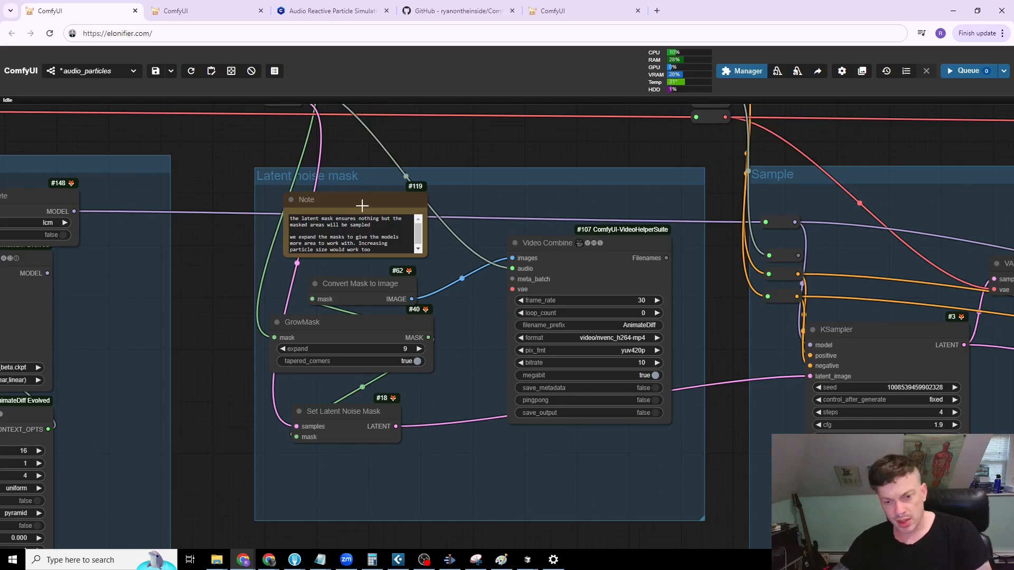
{"action": "left_click_drag", "start_coordinate": [338, 411], "coordinate": [339, 413]}
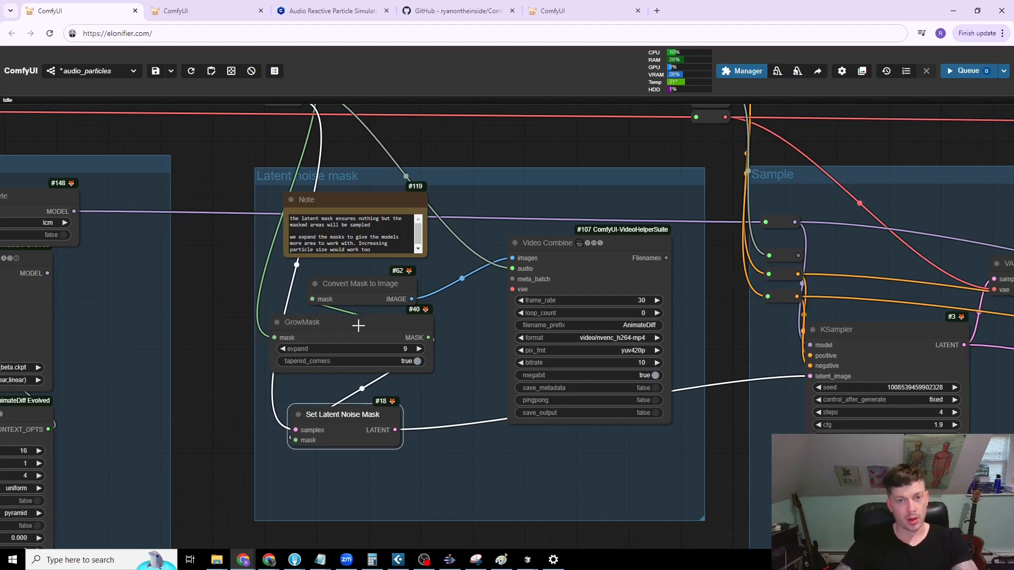
Step: Move the Sample group's Video Combine node slightly up and left
{"action": "scroll", "coordinate": [525, 275], "scroll_direction": "down", "scroll_amount": 4}
{"action": "left_click_drag", "start_coordinate": [530, 179], "coordinate": [279, 160]}
{"action": "left_click_drag", "start_coordinate": [561, 142], "coordinate": [386, 142]}
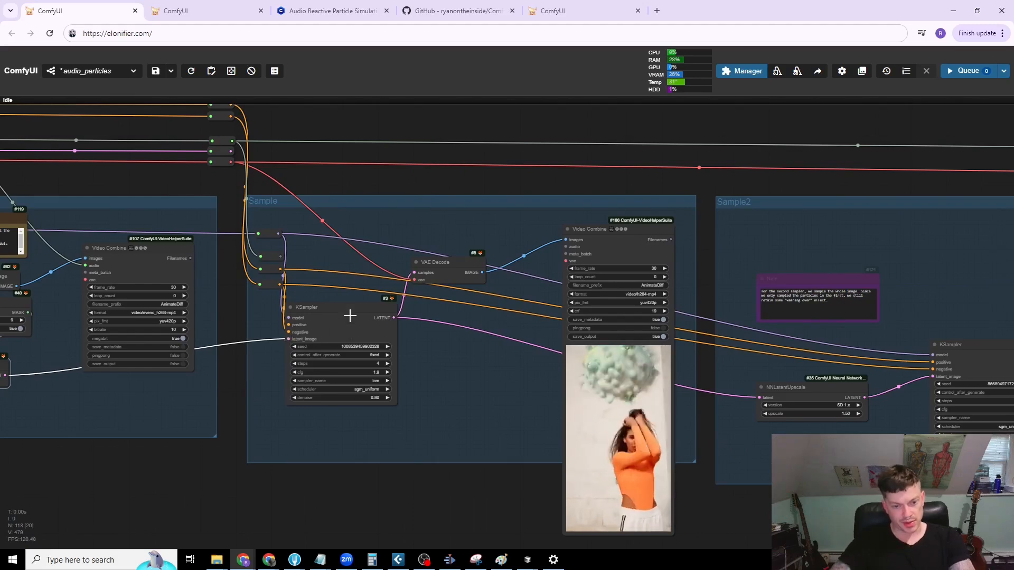
{"action": "scroll", "coordinate": [350, 314], "scroll_direction": "up", "scroll_amount": 5}
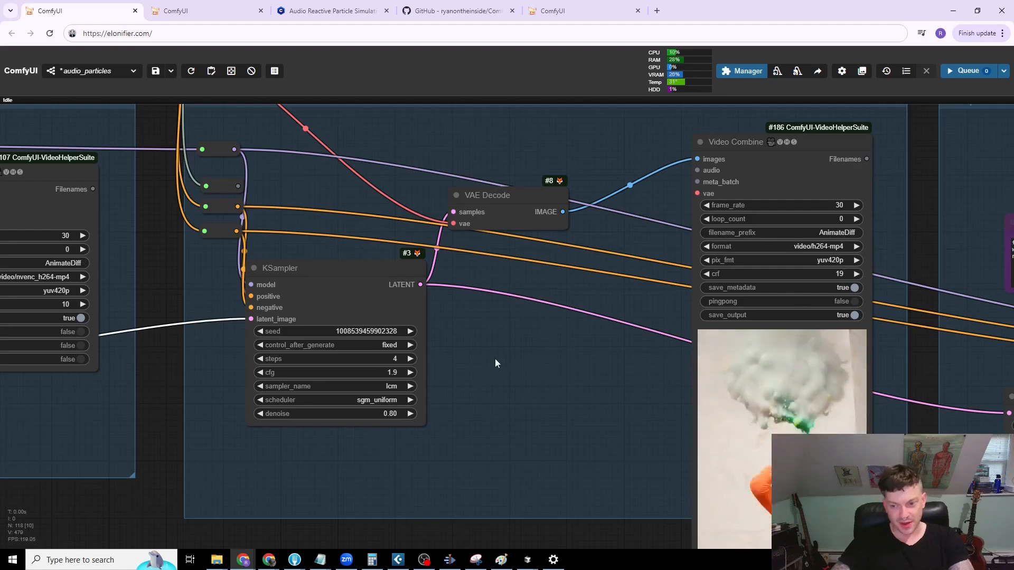
{"action": "left_click_drag", "start_coordinate": [550, 413], "coordinate": [448, 312]}
{"action": "scroll", "coordinate": [543, 354], "scroll_direction": "down", "scroll_amount": 3}
{"action": "left_click_drag", "start_coordinate": [543, 350], "coordinate": [422, 354]}
{"action": "left_click_drag", "start_coordinate": [511, 154], "coordinate": [466, 130]}
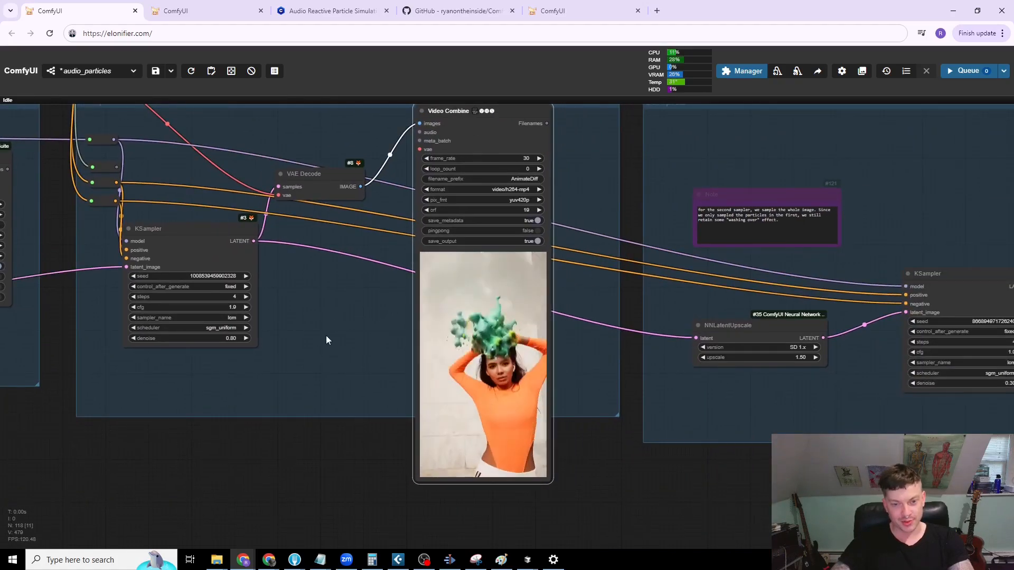
Step: Set the denoise of the Sample group's KSampler to 0.60 and queue the workflow
{"action": "scroll", "coordinate": [390, 362], "scroll_direction": "up", "scroll_amount": 2}
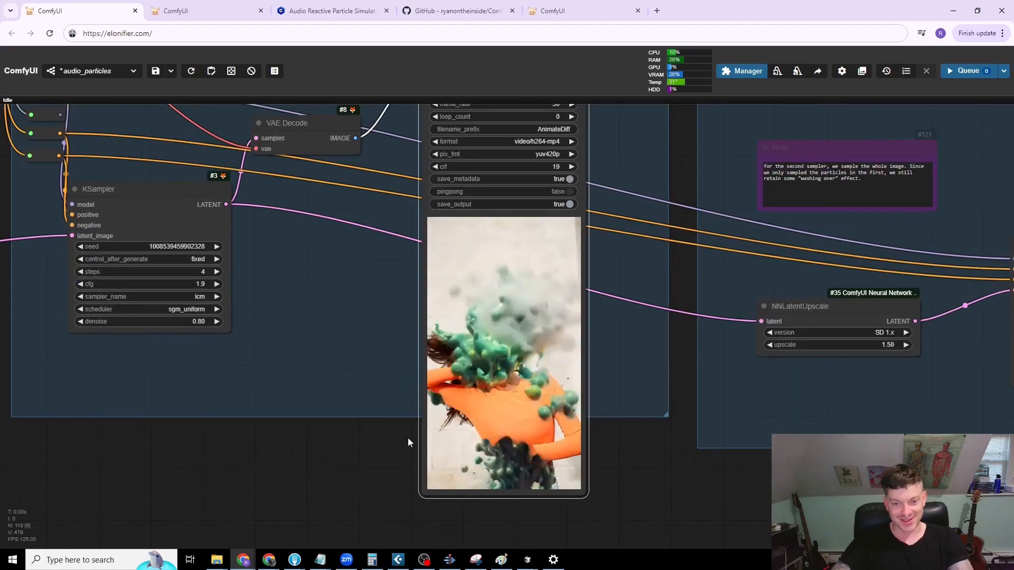
{"action": "scroll", "coordinate": [410, 441], "scroll_direction": "up", "scroll_amount": 3}
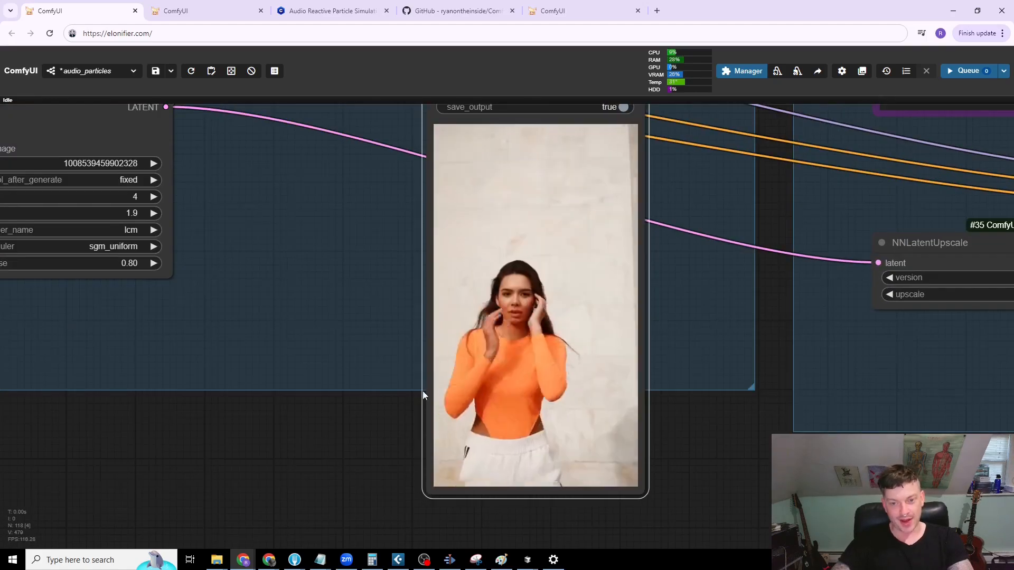
{"action": "scroll", "coordinate": [431, 417], "scroll_direction": "down", "scroll_amount": 3}
{"action": "scroll", "coordinate": [481, 415], "scroll_direction": "down", "scroll_amount": 1}
{"action": "left_click_drag", "start_coordinate": [329, 333], "coordinate": [320, 335]}
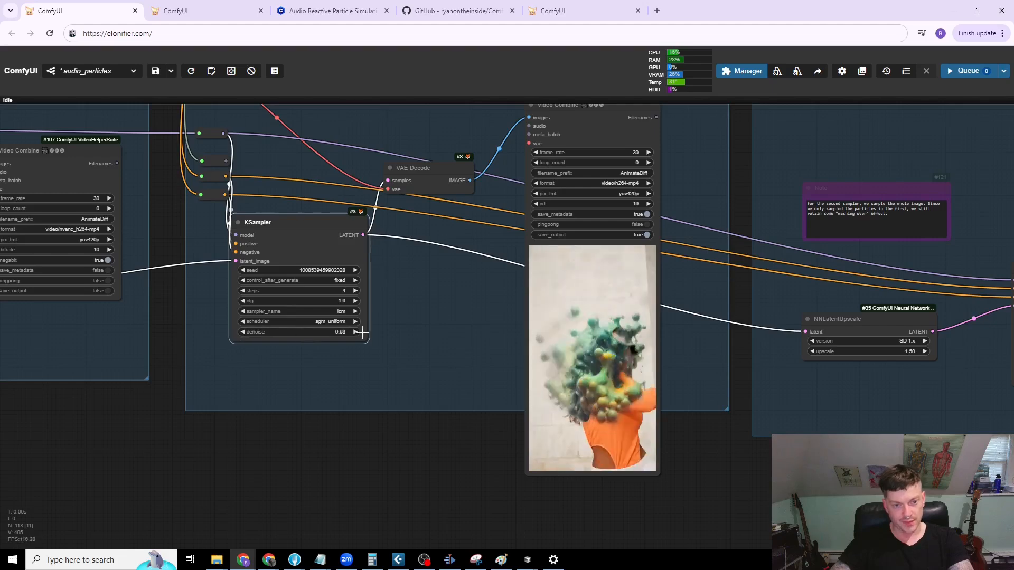
{"action": "left_click", "coordinate": [243, 333]}
{"action": "left_click", "coordinate": [243, 332]}
{"action": "left_click", "coordinate": [243, 332]}
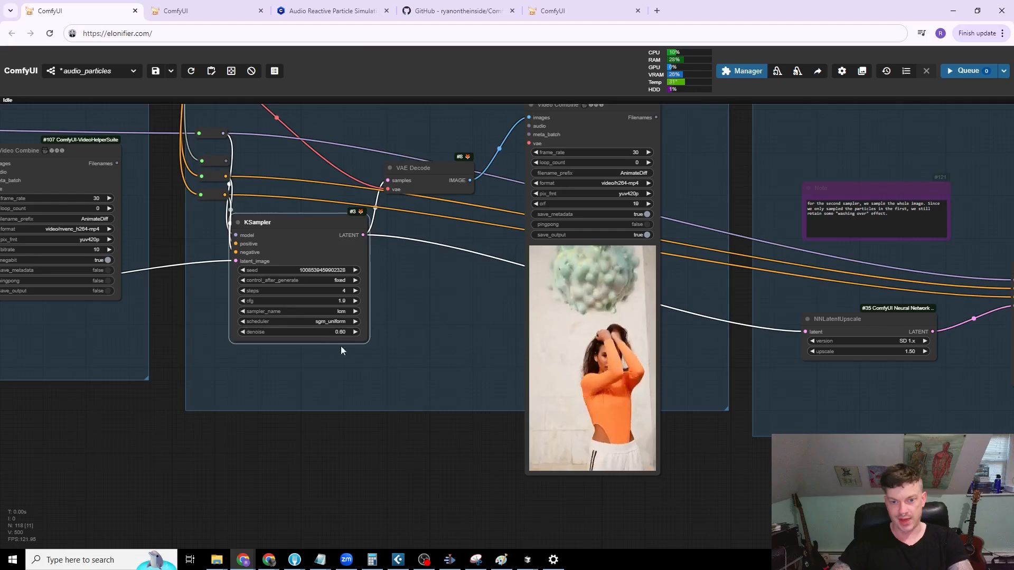
{"action": "scroll", "coordinate": [459, 391], "scroll_direction": "down", "scroll_amount": 4}
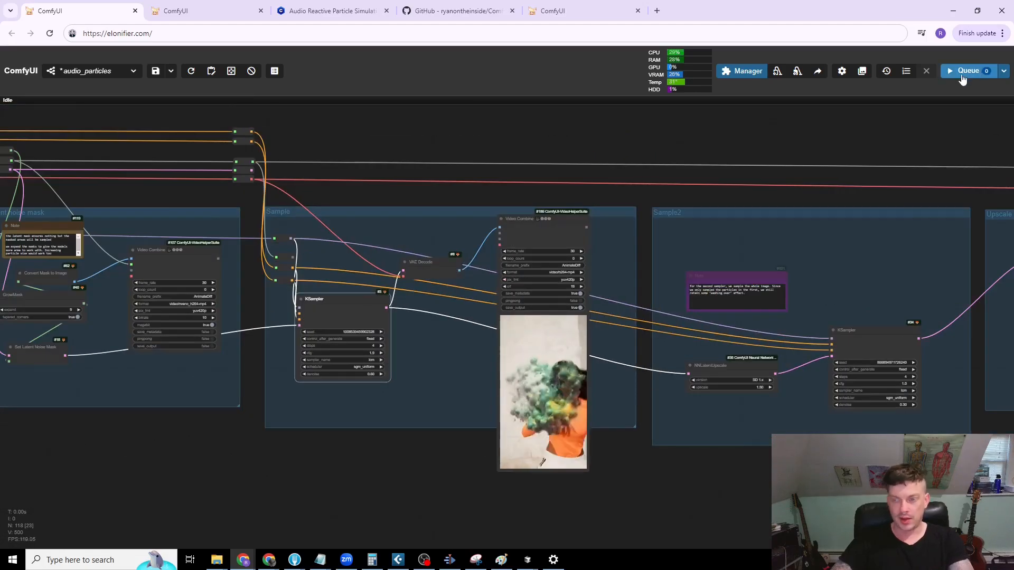
Step: Move the Sample group's Video Combine node down and slightly left, and nudge its KSampler slightly to the right
{"action": "left_click_drag", "start_coordinate": [827, 132], "coordinate": [593, 138]}
{"action": "scroll", "coordinate": [533, 158], "scroll_direction": "down", "scroll_amount": 1}
{"action": "left_click_drag", "start_coordinate": [524, 156], "coordinate": [623, 160]}
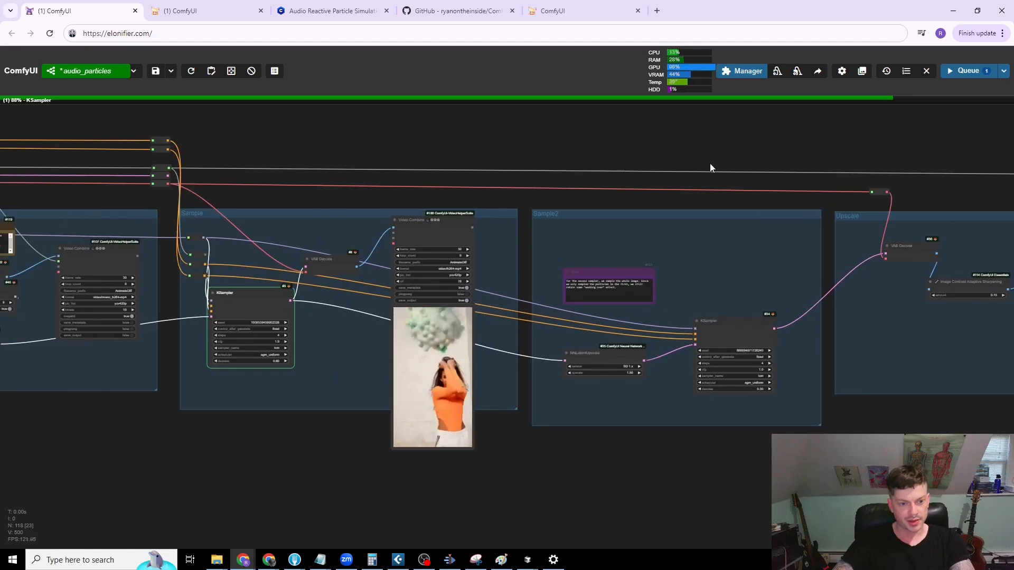
{"action": "scroll", "coordinate": [702, 165], "scroll_direction": "down", "scroll_amount": 2}
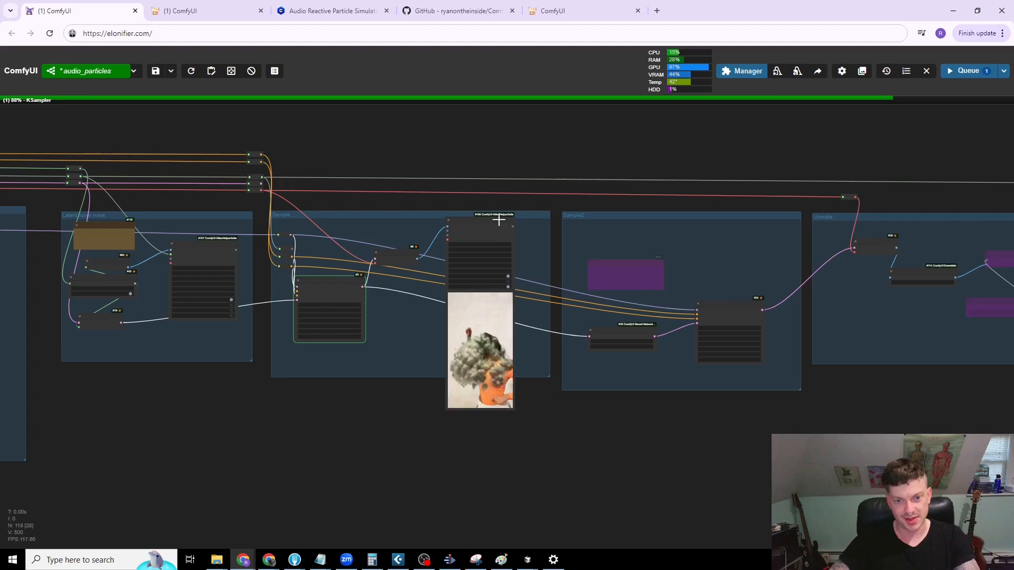
{"action": "left_click_drag", "start_coordinate": [676, 167], "coordinate": [391, 168]}
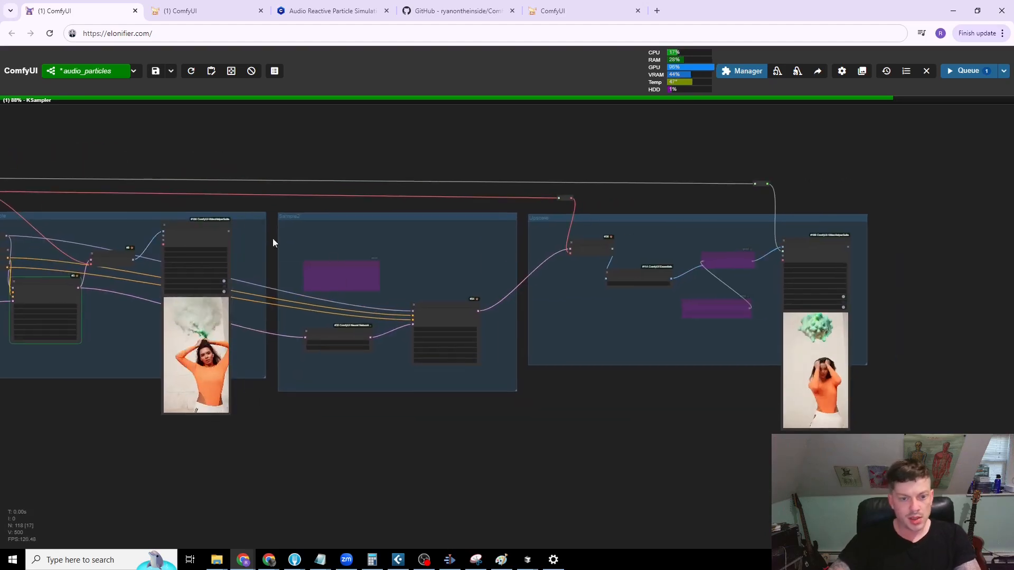
{"action": "left_click_drag", "start_coordinate": [185, 223], "coordinate": [172, 284]}
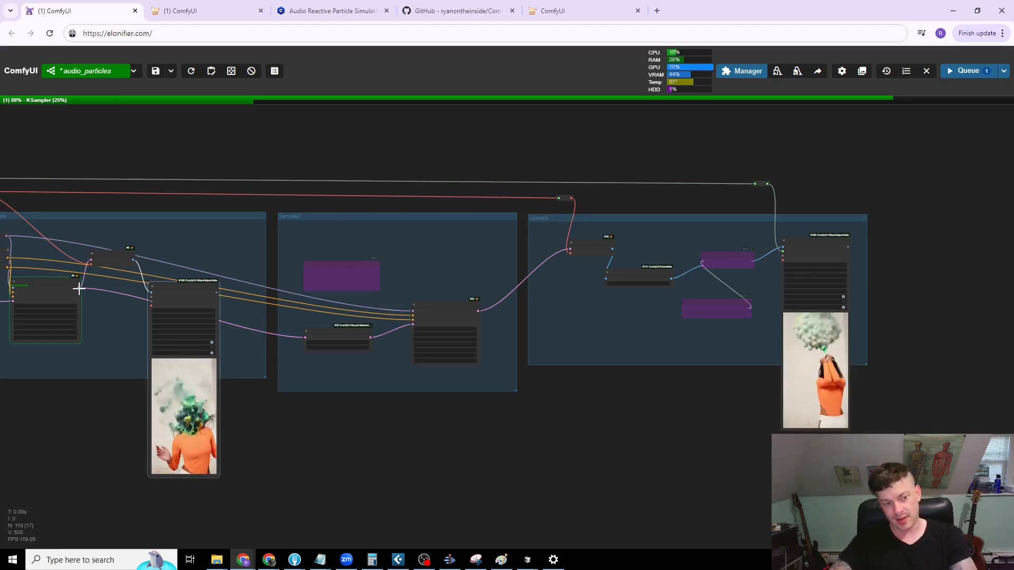
{"action": "left_click_drag", "start_coordinate": [54, 282], "coordinate": [57, 282]}
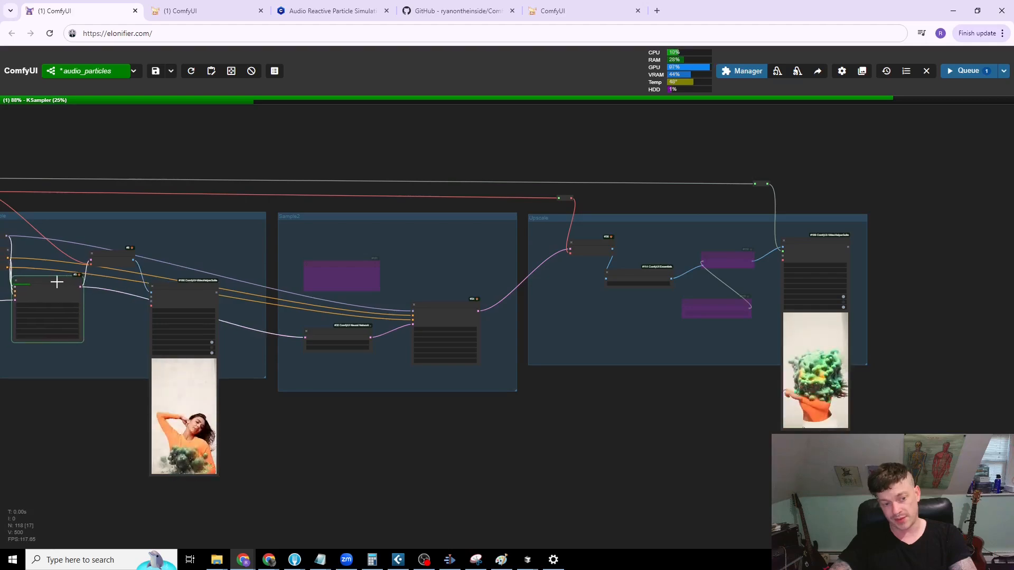
Step: Shift the NNLatentUpscale node and the KSampler in the Sample2 group slightly up and left
{"action": "scroll", "coordinate": [324, 317], "scroll_direction": "up", "scroll_amount": 5}
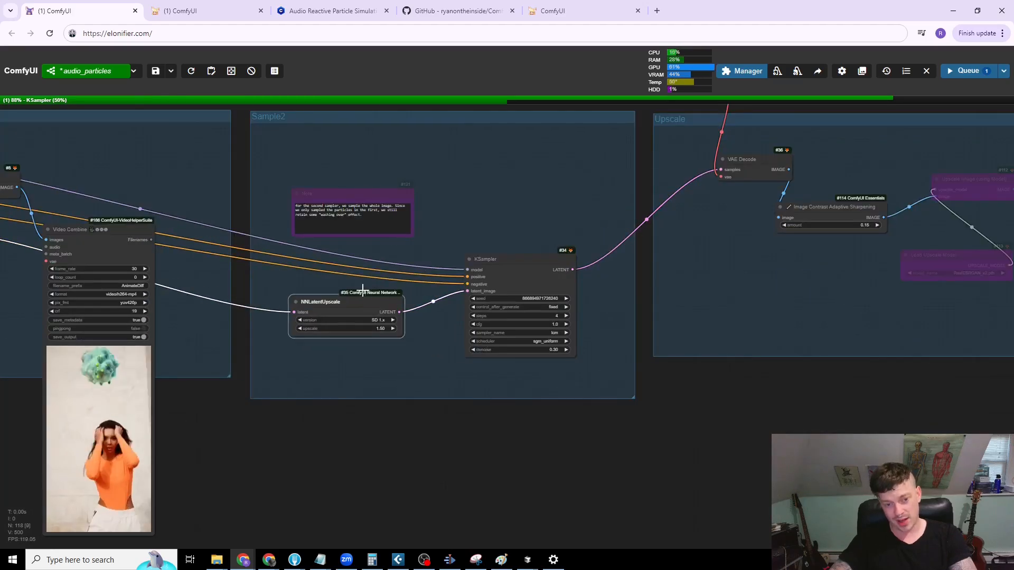
{"action": "left_click_drag", "start_coordinate": [363, 288], "coordinate": [357, 276]}
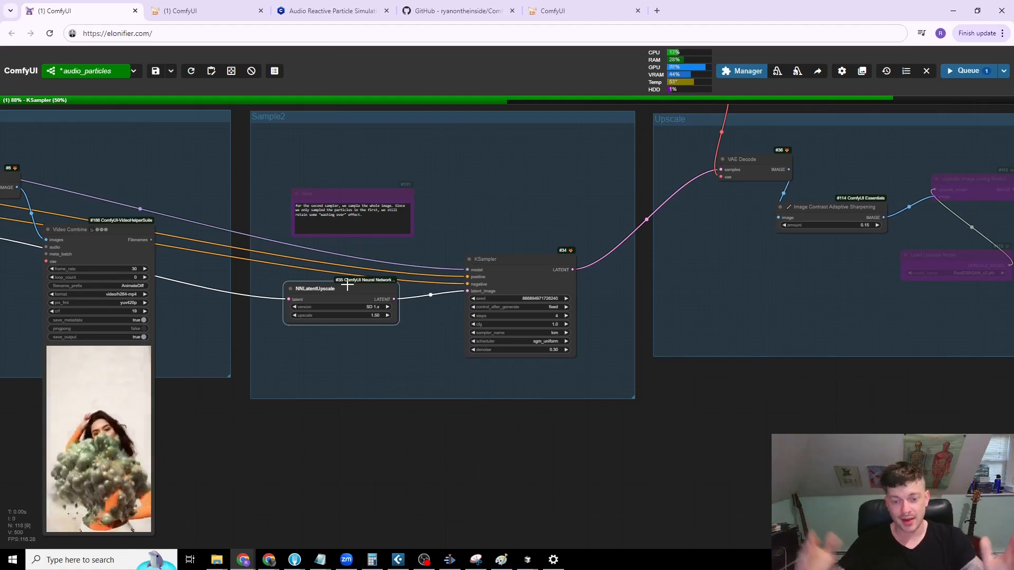
{"action": "scroll", "coordinate": [361, 360], "scroll_direction": "up", "scroll_amount": 2}
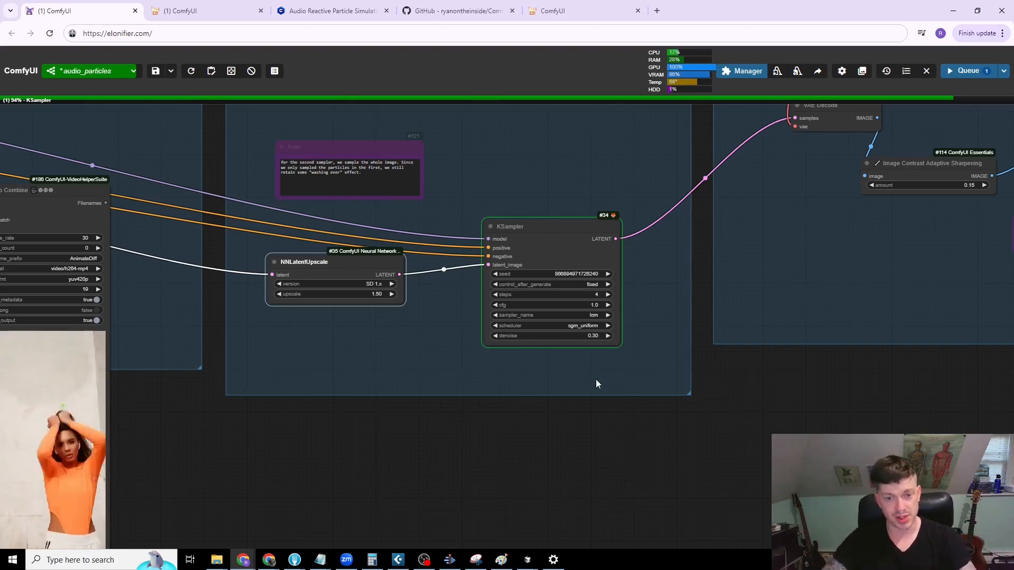
{"action": "left_click_drag", "start_coordinate": [578, 224], "coordinate": [549, 194]}
Step: Duplicate the Sample group's Video Combine node and place the copy directly to the right of the original
{"action": "scroll", "coordinate": [549, 194], "scroll_direction": "down", "scroll_amount": 5}
{"action": "left_click_drag", "start_coordinate": [516, 414], "coordinate": [670, 440]}
{"action": "scroll", "coordinate": [438, 405], "scroll_direction": "up", "scroll_amount": 4}
{"action": "left_click_drag", "start_coordinate": [435, 403], "coordinate": [582, 368]}
{"action": "scroll", "coordinate": [504, 381], "scroll_direction": "up", "scroll_amount": 4}
{"action": "scroll", "coordinate": [619, 319], "scroll_direction": "down", "scroll_amount": 5}
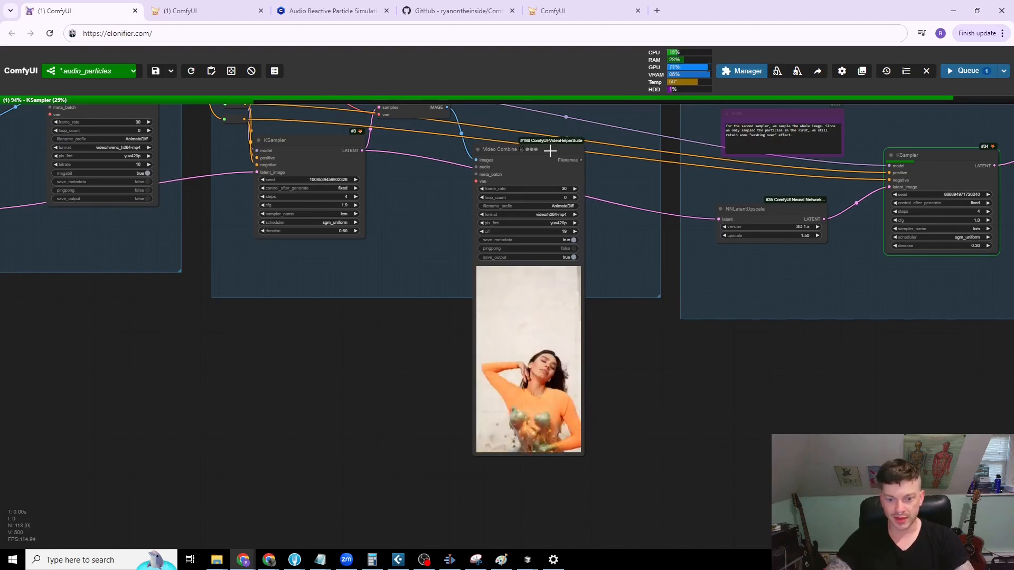
{"action": "left_click_drag", "start_coordinate": [539, 152], "coordinate": [645, 148]}
{"action": "scroll", "coordinate": [686, 366], "scroll_direction": "down", "scroll_amount": 2}
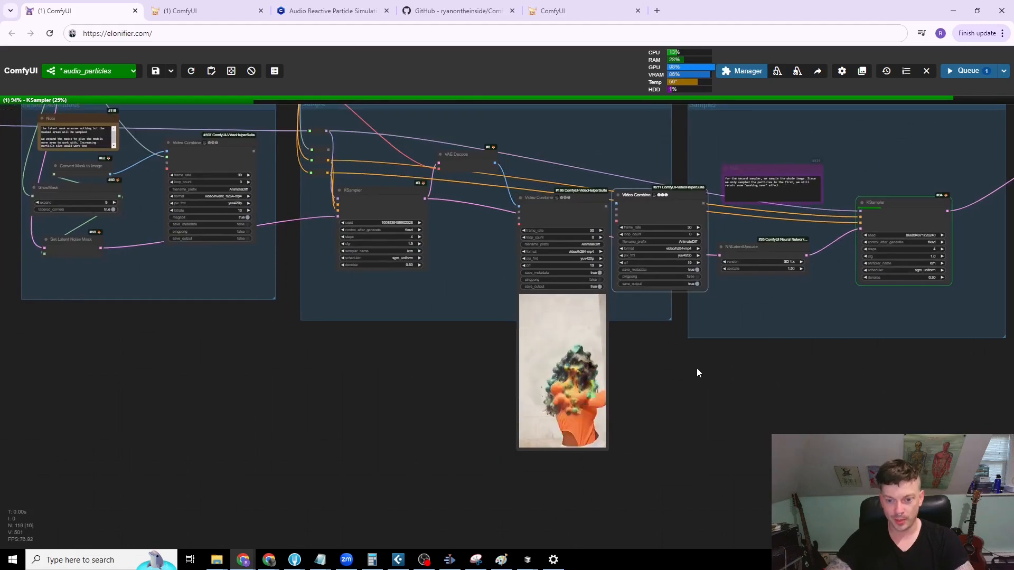
Step: Delete the duplicate Video Combine node beside the original in the Sample group
{"action": "left_click_drag", "start_coordinate": [693, 368], "coordinate": [740, 366]}
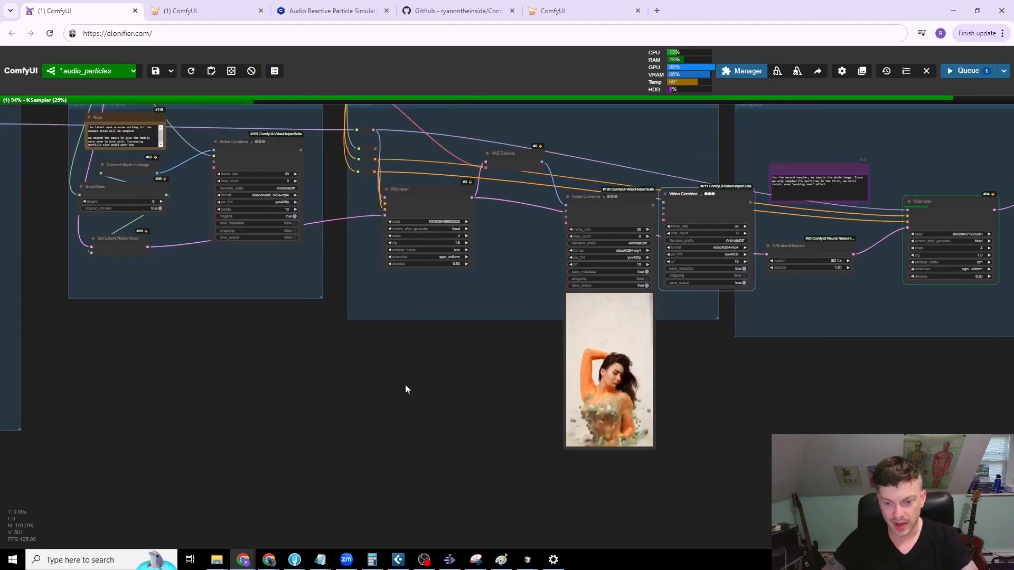
{"action": "scroll", "coordinate": [405, 400], "scroll_direction": "down", "scroll_amount": 1}
{"action": "scroll", "coordinate": [405, 400], "scroll_direction": "down", "scroll_amount": 2}
{"action": "left_click_drag", "start_coordinate": [425, 411], "coordinate": [502, 522]}
{"action": "left_click_drag", "start_coordinate": [501, 175], "coordinate": [683, 174]}
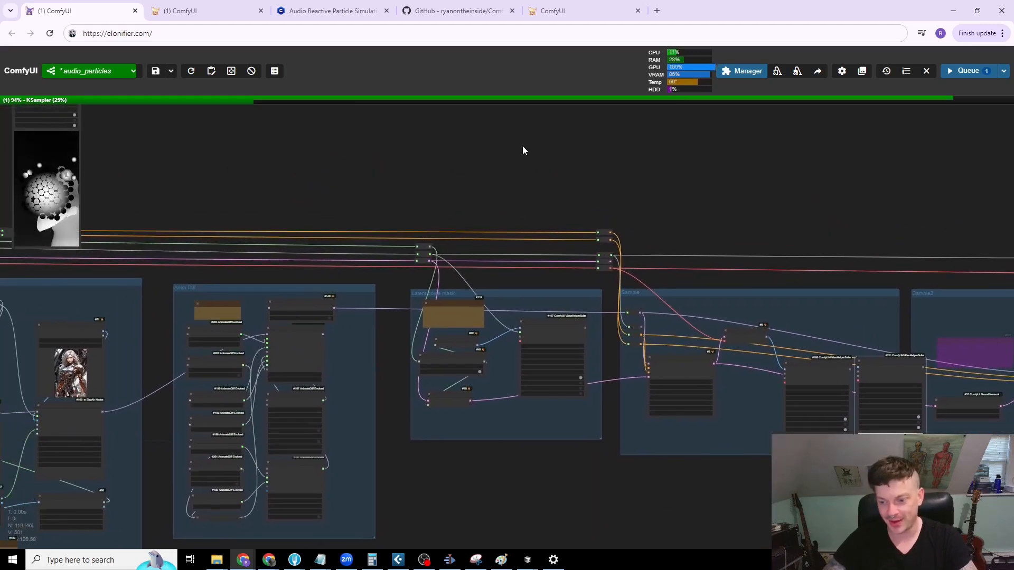
{"action": "left_click_drag", "start_coordinate": [796, 211], "coordinate": [443, 165]}
{"action": "left_click_drag", "start_coordinate": [735, 476], "coordinate": [506, 400]}
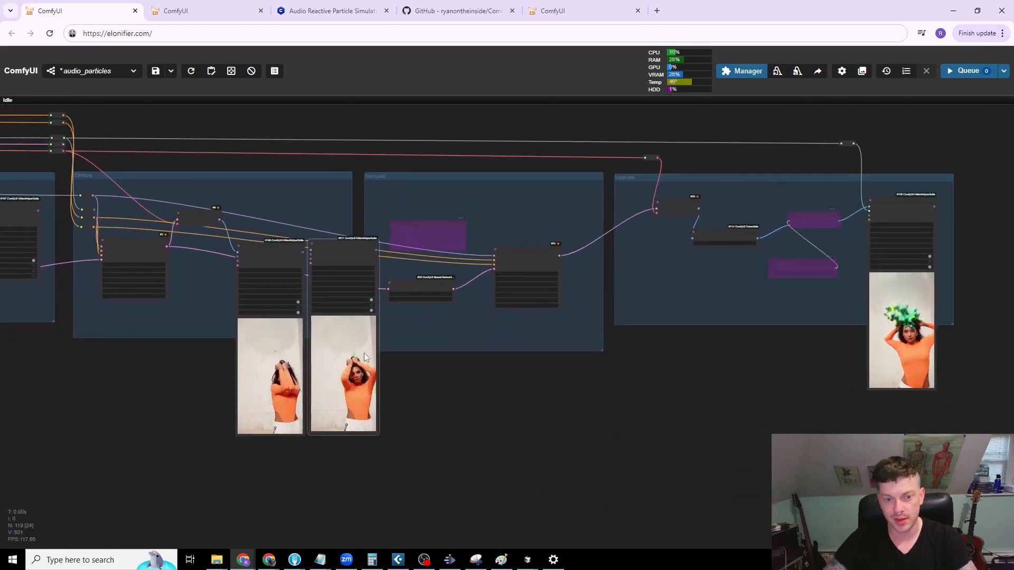
{"action": "key", "text": "Delete"}
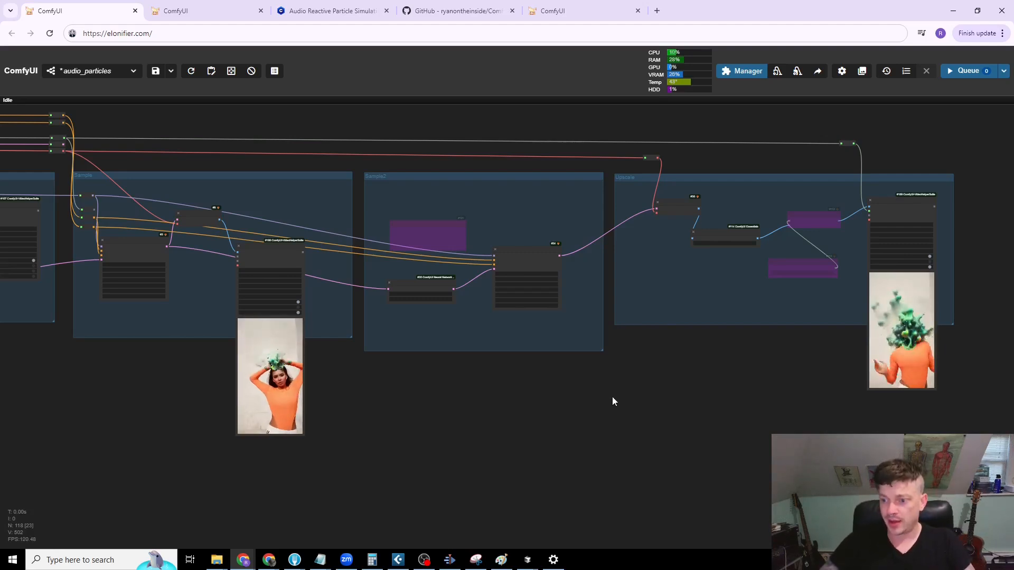
Step: Move the Upscale group's final Video Combine node across the canvas to sit beside the Sample group's Video Combine node
{"action": "left_click_drag", "start_coordinate": [837, 410], "coordinate": [664, 421]}
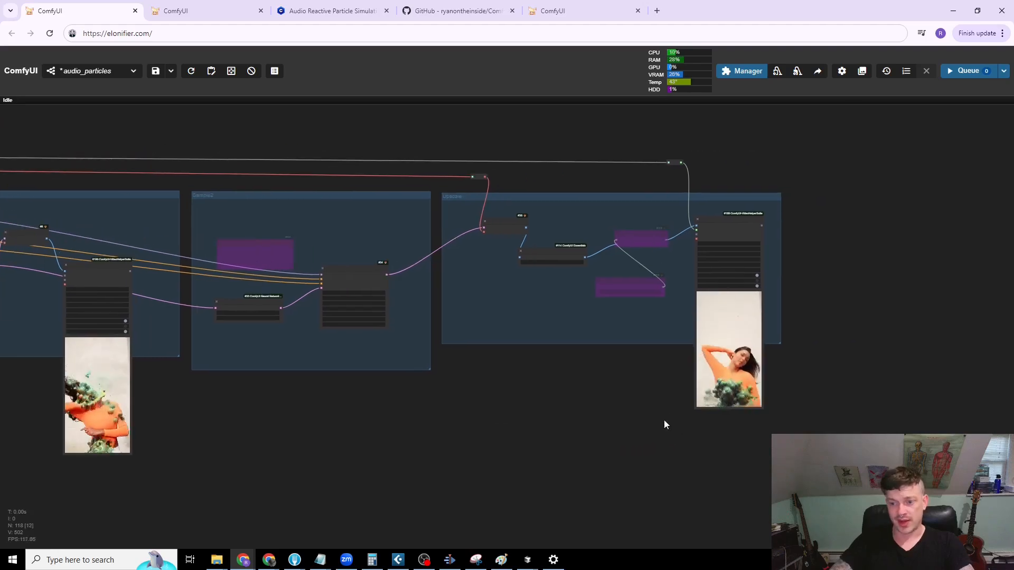
{"action": "scroll", "coordinate": [664, 421], "scroll_direction": "up", "scroll_amount": 4}
{"action": "left_click_drag", "start_coordinate": [687, 339], "coordinate": [792, 347]}
{"action": "scroll", "coordinate": [792, 347], "scroll_direction": "down", "scroll_amount": 5}
{"action": "left_click_drag", "start_coordinate": [724, 379], "coordinate": [793, 351]}
{"action": "left_click_drag", "start_coordinate": [909, 194], "coordinate": [297, 222]}
Step: Sync the video previews and shift the relocated Video Combine node up into line with the one beside it
{"action": "right_click", "coordinate": [347, 211]}
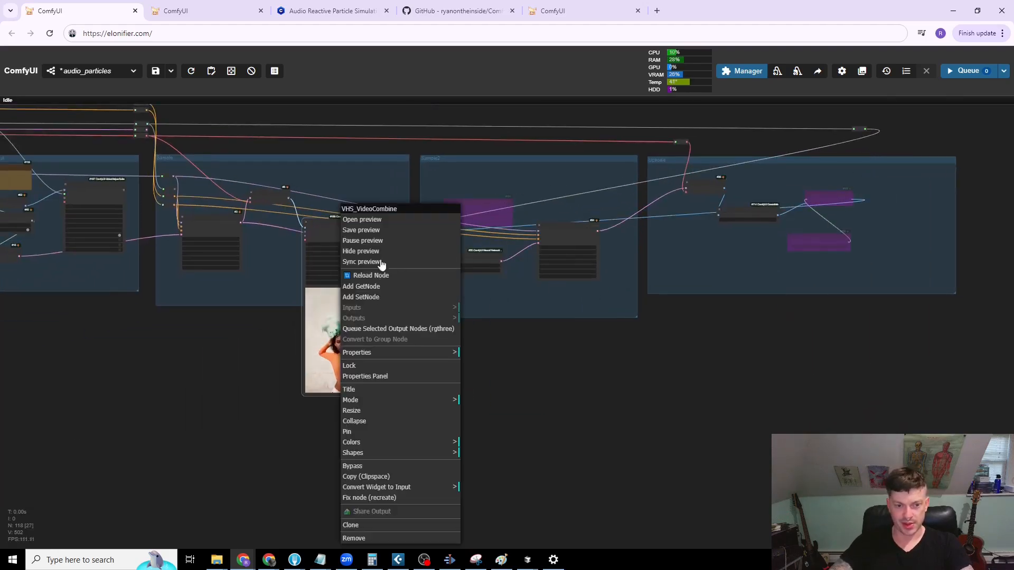
{"action": "left_click", "coordinate": [369, 262]}
{"action": "scroll", "coordinate": [638, 375], "scroll_direction": "up", "scroll_amount": 10}
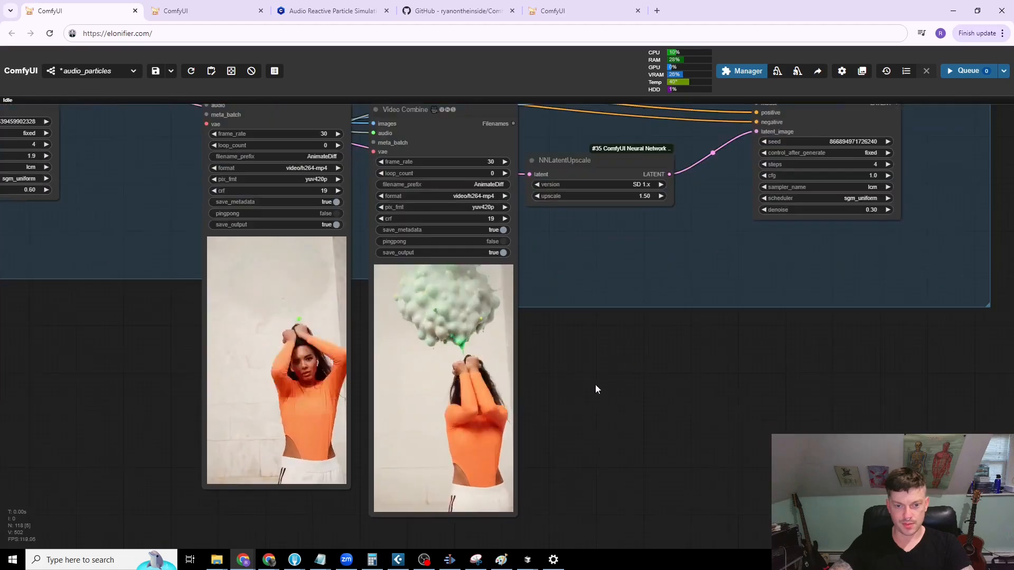
{"action": "left_click_drag", "start_coordinate": [495, 125], "coordinate": [492, 96]}
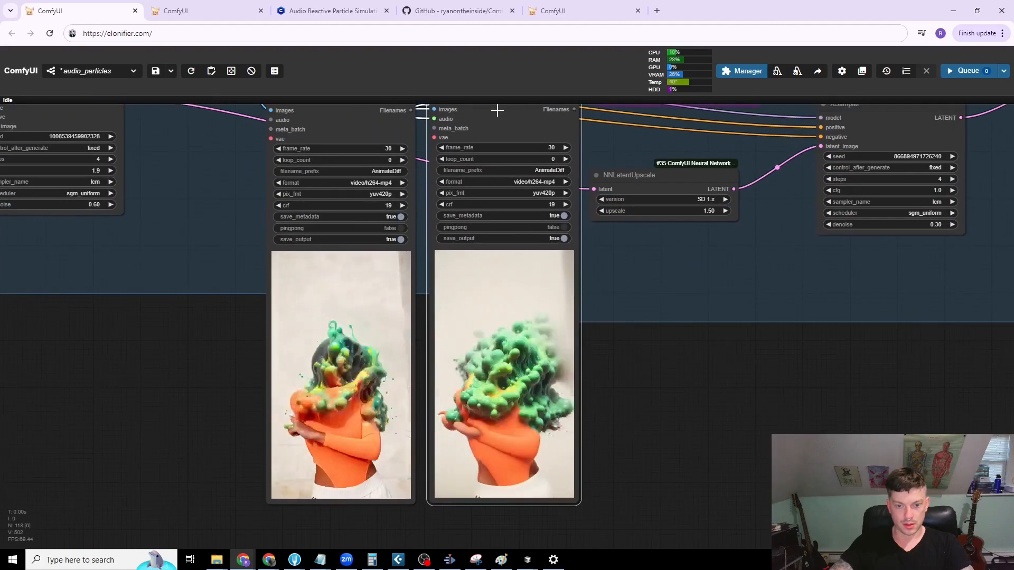
Step: Compare the synced first-sampler and final output previews up close, then review the Sample, Sample2 and Upscale groups around them
{"action": "scroll", "coordinate": [459, 412], "scroll_direction": "up", "scroll_amount": 5}
{"action": "left_click_drag", "start_coordinate": [694, 393], "coordinate": [873, 391]}
{"action": "scroll", "coordinate": [764, 377], "scroll_direction": "up", "scroll_amount": 2}
{"action": "scroll", "coordinate": [876, 380], "scroll_direction": "down", "scroll_amount": 10}
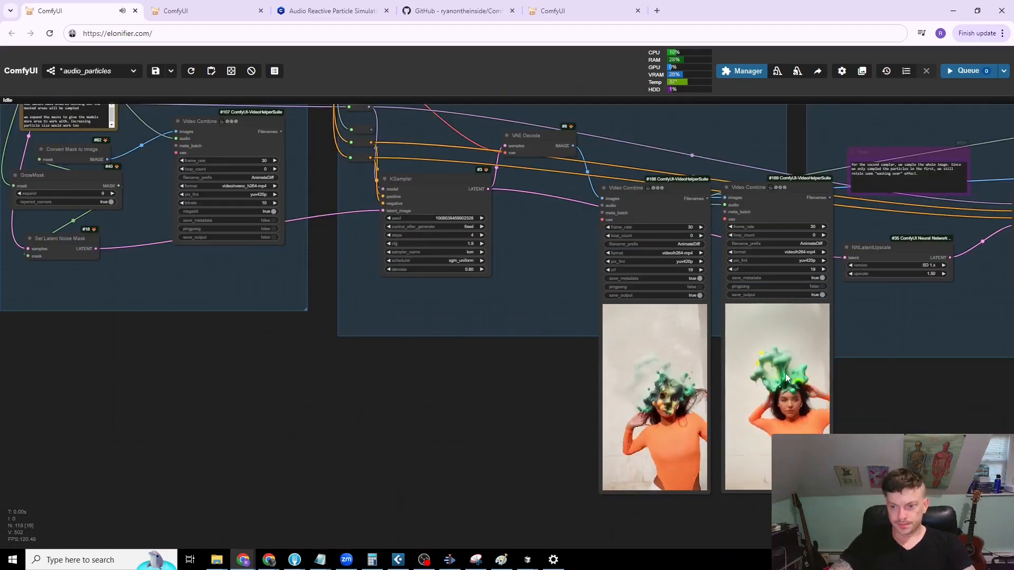
{"action": "left_click_drag", "start_coordinate": [840, 388], "coordinate": [815, 392]}
{"action": "scroll", "coordinate": [588, 369], "scroll_direction": "up", "scroll_amount": 10}
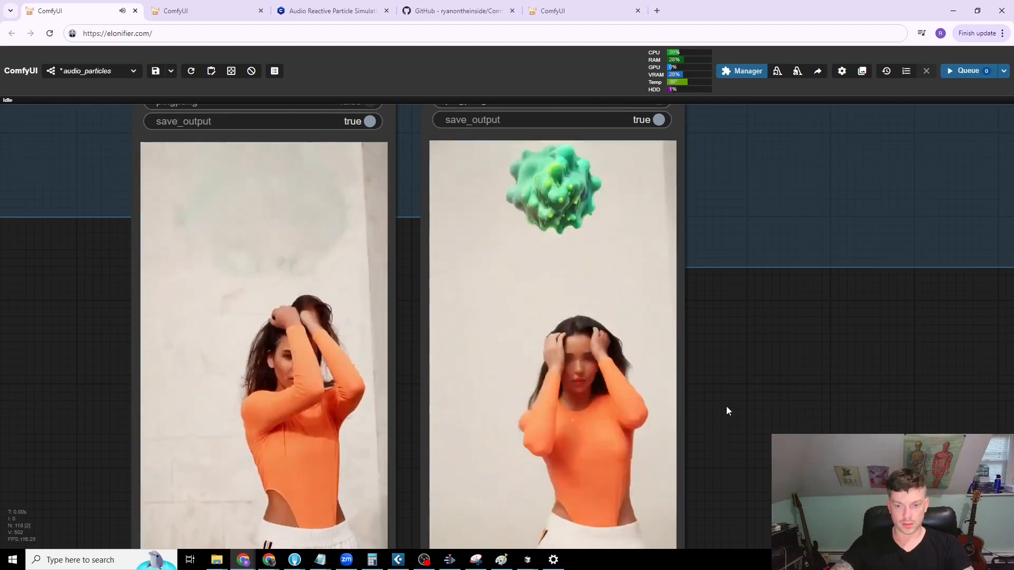
{"action": "scroll", "coordinate": [739, 407], "scroll_direction": "down", "scroll_amount": 5}
{"action": "scroll", "coordinate": [782, 409], "scroll_direction": "down", "scroll_amount": 6}
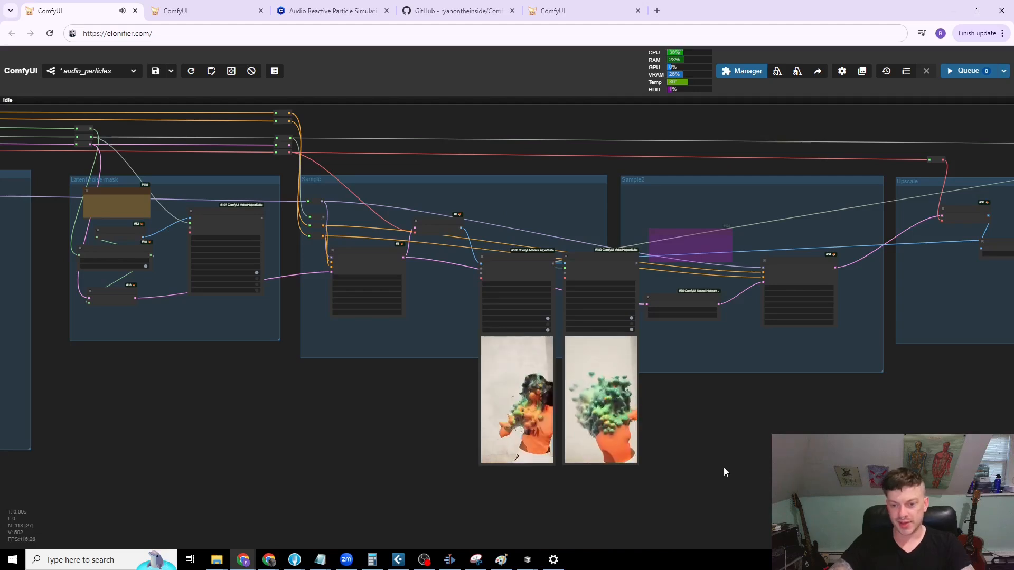
{"action": "scroll", "coordinate": [713, 433], "scroll_direction": "right", "scroll_amount": 2}
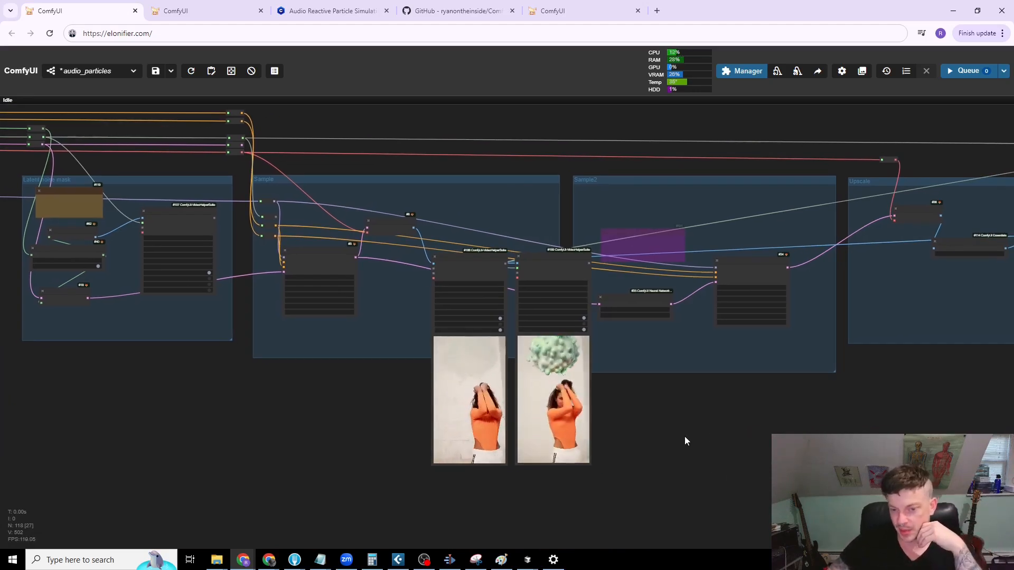
{"action": "scroll", "coordinate": [687, 441], "scroll_direction": "down", "scroll_amount": 1}
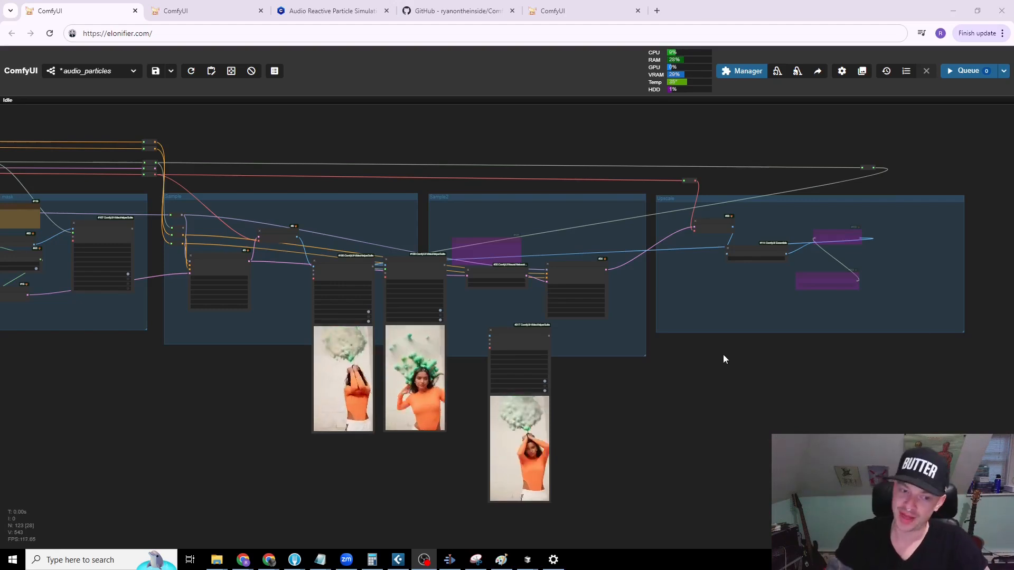
Step: Trace the workflow from the three output previews back to the lineart ControlNet nodes above the Ctrl Net group
{"action": "left_click_drag", "start_coordinate": [662, 449], "coordinate": [699, 445]}
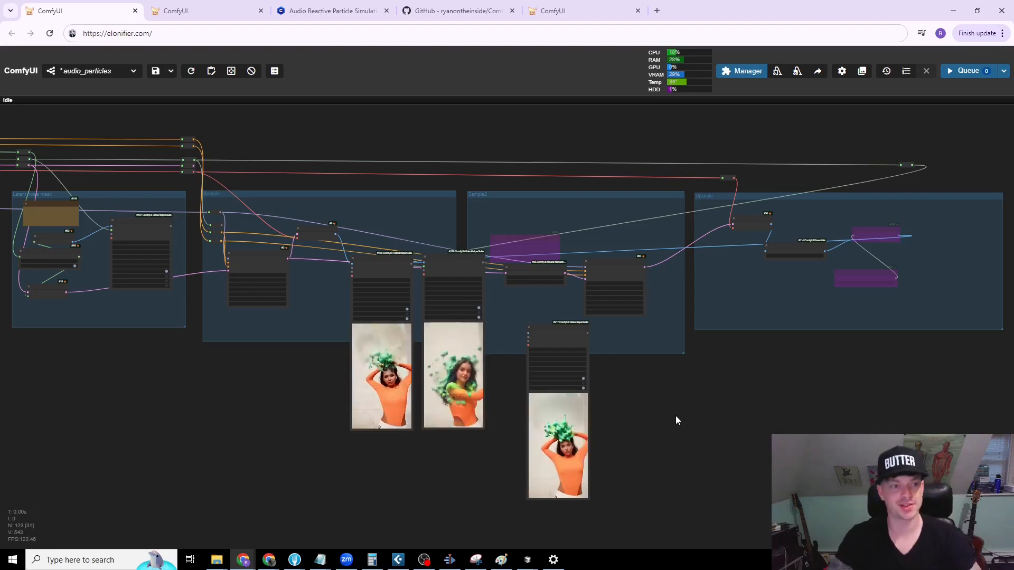
{"action": "scroll", "coordinate": [677, 415], "scroll_direction": "down", "scroll_amount": 1}
{"action": "scroll", "coordinate": [677, 413], "scroll_direction": "down", "scroll_amount": 1}
{"action": "left_click_drag", "start_coordinate": [671, 416], "coordinate": [716, 423]}
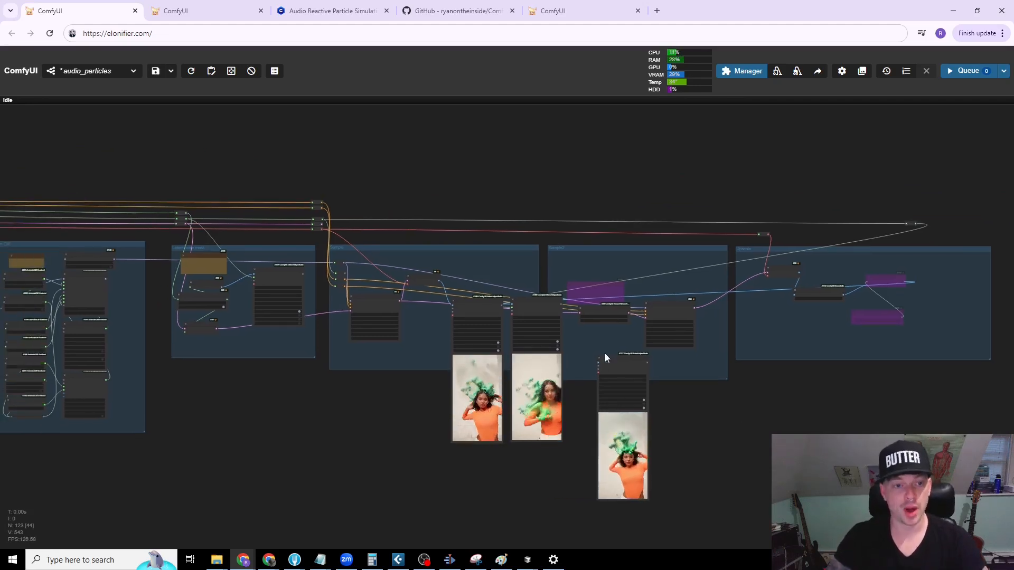
{"action": "left_click_drag", "start_coordinate": [330, 414], "coordinate": [464, 406]}
{"action": "left_click_drag", "start_coordinate": [366, 264], "coordinate": [412, 271]}
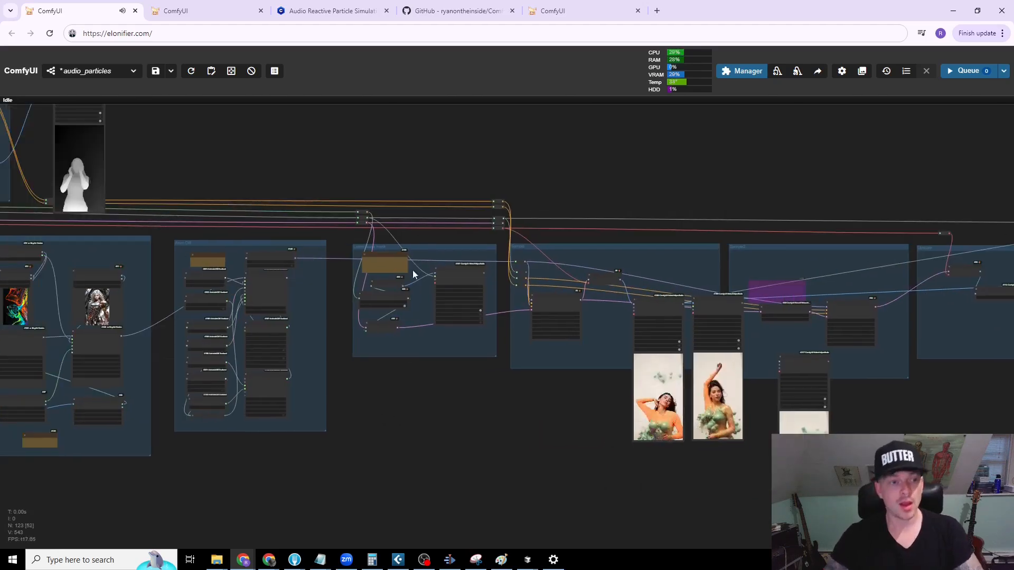
{"action": "left_click_drag", "start_coordinate": [311, 204], "coordinate": [430, 234]}
{"action": "scroll", "coordinate": [430, 236], "scroll_direction": "up", "scroll_amount": 5}
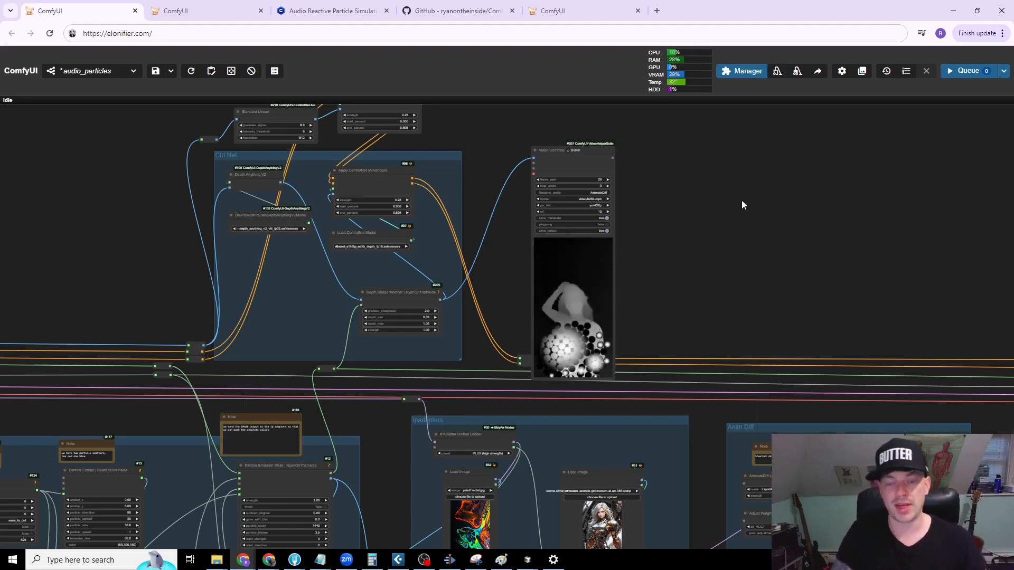
{"action": "left_click_drag", "start_coordinate": [657, 132], "coordinate": [730, 220]}
{"action": "left_click_drag", "start_coordinate": [614, 172], "coordinate": [596, 254]}
{"action": "scroll", "coordinate": [505, 200], "scroll_direction": "up", "scroll_amount": 5}
{"action": "left_click_drag", "start_coordinate": [505, 201], "coordinate": [561, 226]}
Step: Move the lineart Load ControlNet Model and Standard Lineart nodes above the Ctrl Net group slightly up and left
{"action": "left_click_drag", "start_coordinate": [310, 241], "coordinate": [295, 214]}
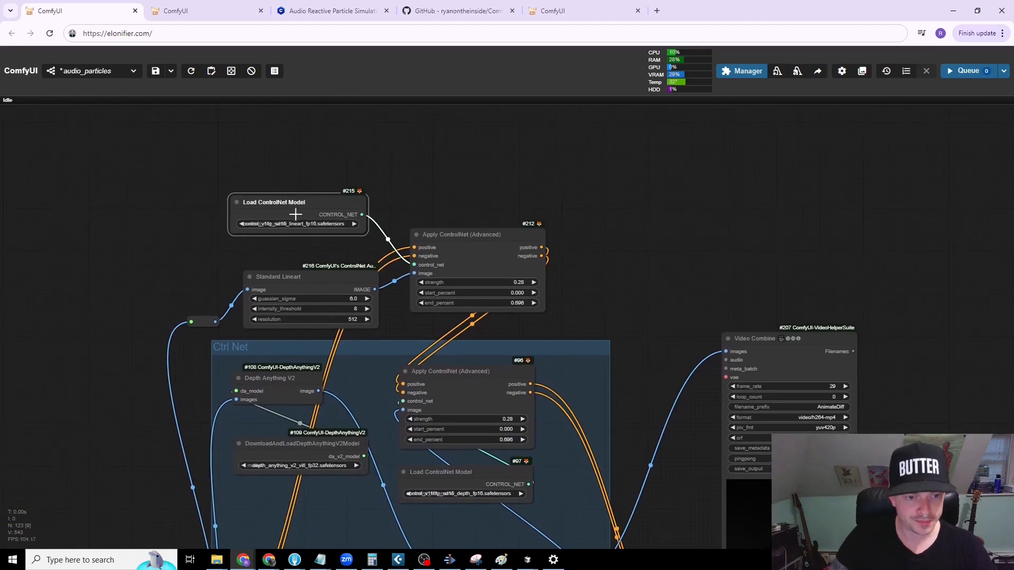
{"action": "left_click_drag", "start_coordinate": [299, 277], "coordinate": [288, 257]}
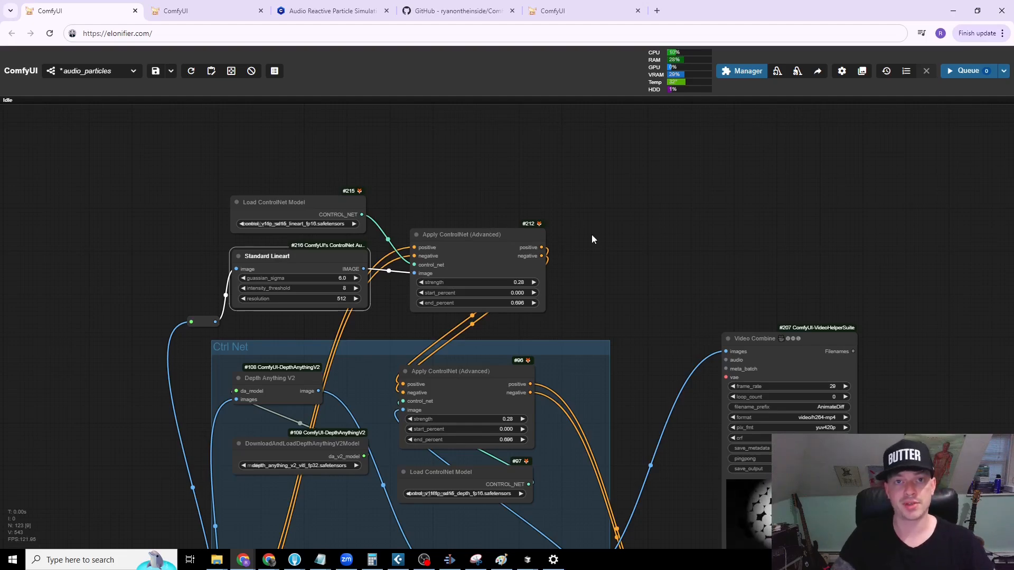
{"action": "left_click_drag", "start_coordinate": [604, 271], "coordinate": [607, 254]}
{"action": "scroll", "coordinate": [610, 254], "scroll_direction": "down", "scroll_amount": 2}
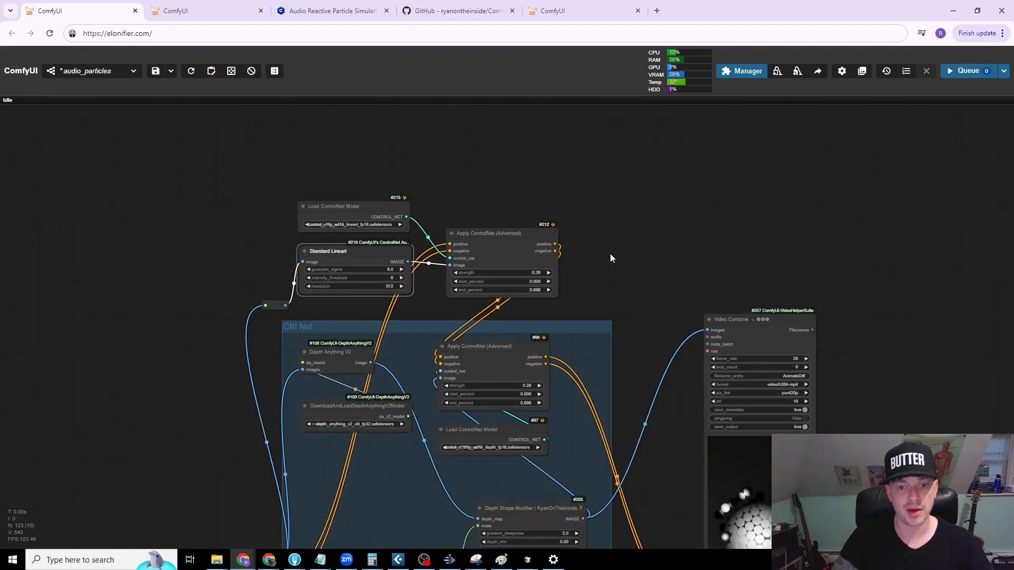
{"action": "left_click_drag", "start_coordinate": [622, 306], "coordinate": [551, 226]}
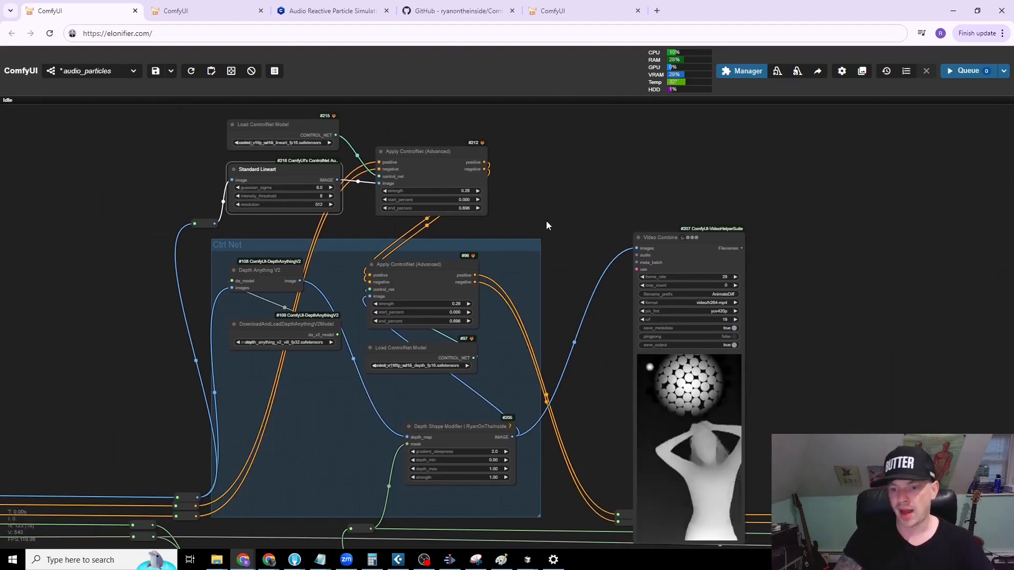
{"action": "scroll", "coordinate": [533, 232], "scroll_direction": "down", "scroll_amount": 2}
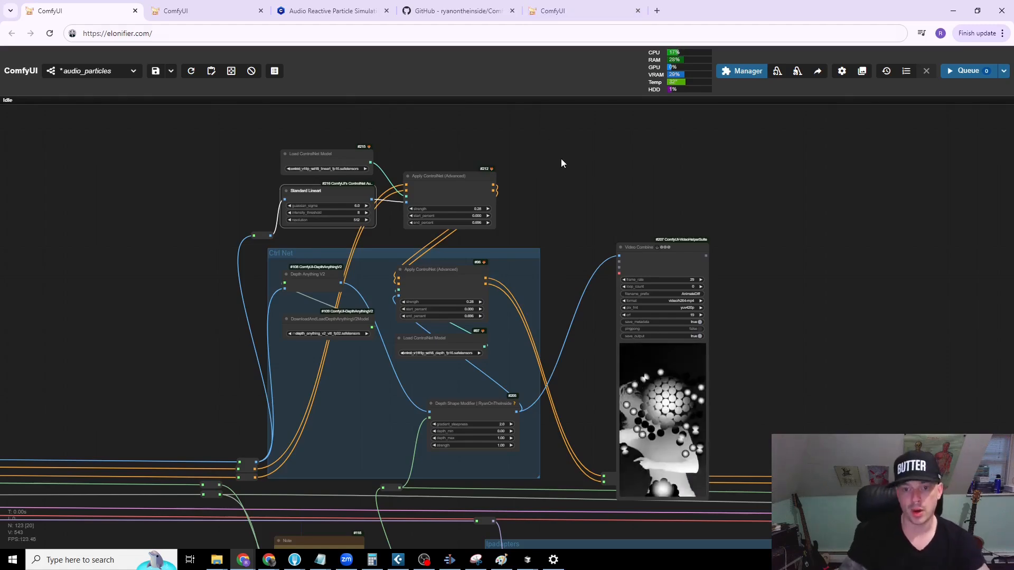
Step: Move the third Video Combine node up and left, in line with the two output previews in the Sample groups
{"action": "scroll", "coordinate": [608, 196], "scroll_direction": "down", "scroll_amount": 5}
{"action": "left_click_drag", "start_coordinate": [954, 326], "coordinate": [309, 119]}
{"action": "left_click_drag", "start_coordinate": [465, 439], "coordinate": [285, 375]}
{"action": "scroll", "coordinate": [334, 366], "scroll_direction": "up", "scroll_amount": 2}
{"action": "left_click_drag", "start_coordinate": [420, 327], "coordinate": [314, 381]}
{"action": "left_click_drag", "start_coordinate": [554, 312], "coordinate": [519, 233]}
{"action": "scroll", "coordinate": [576, 315], "scroll_direction": "up", "scroll_amount": 7}
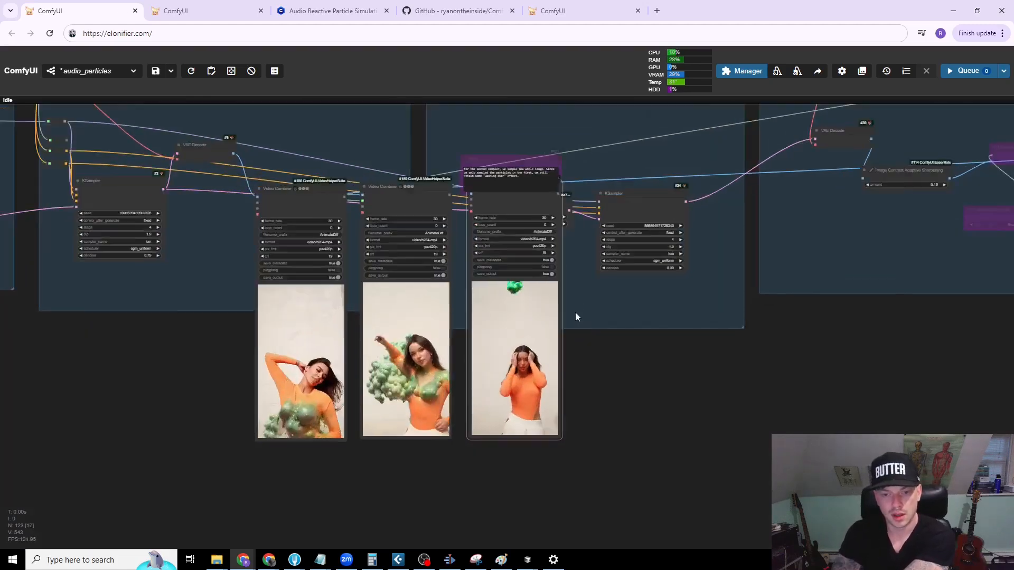
Step: Sync the previews of the three Video Combine nodes and compare their videos side by side
{"action": "left_click_drag", "start_coordinate": [587, 339], "coordinate": [736, 345]}
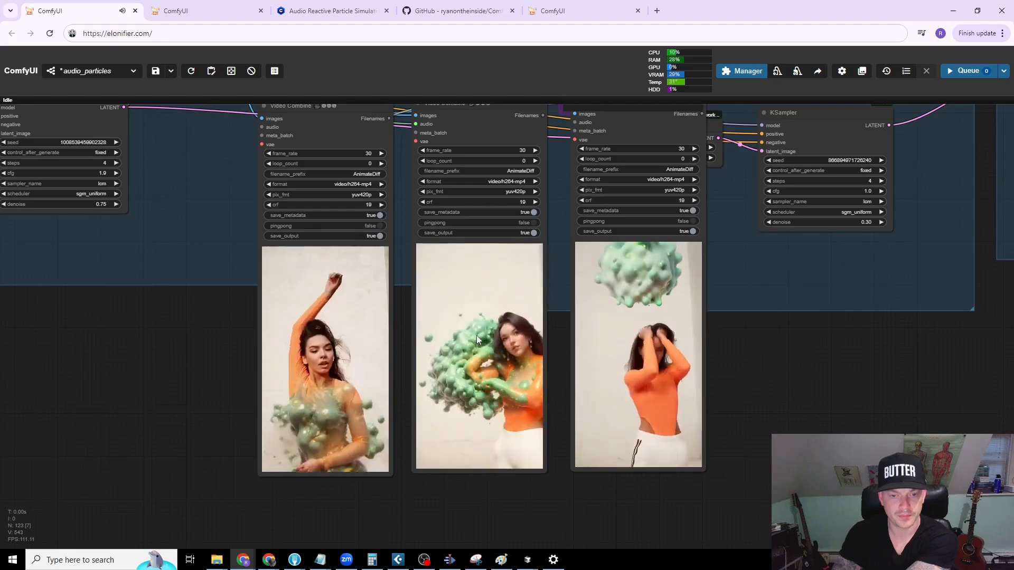
{"action": "right_click", "coordinate": [476, 334]}
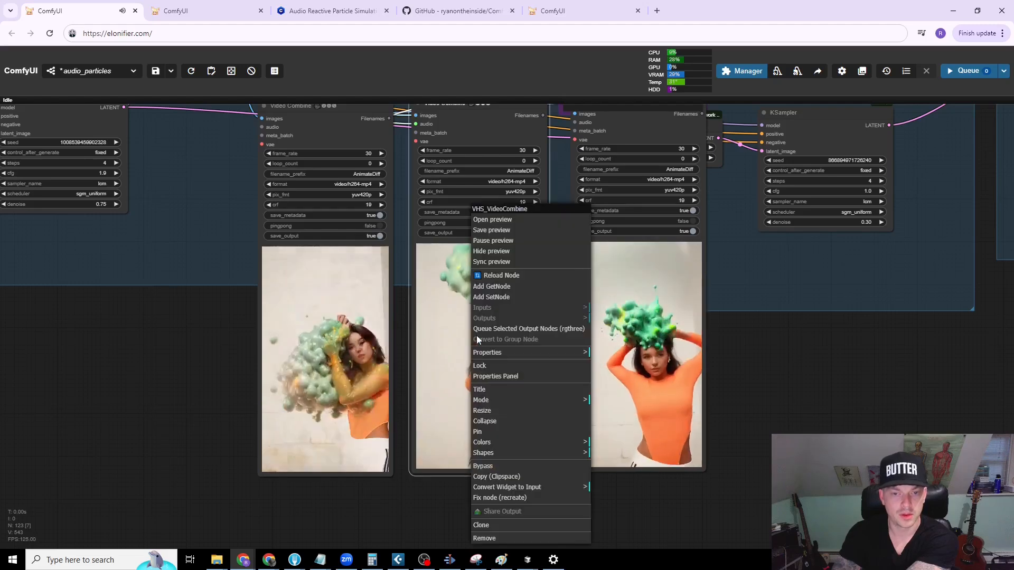
{"action": "left_click", "coordinate": [491, 262]}
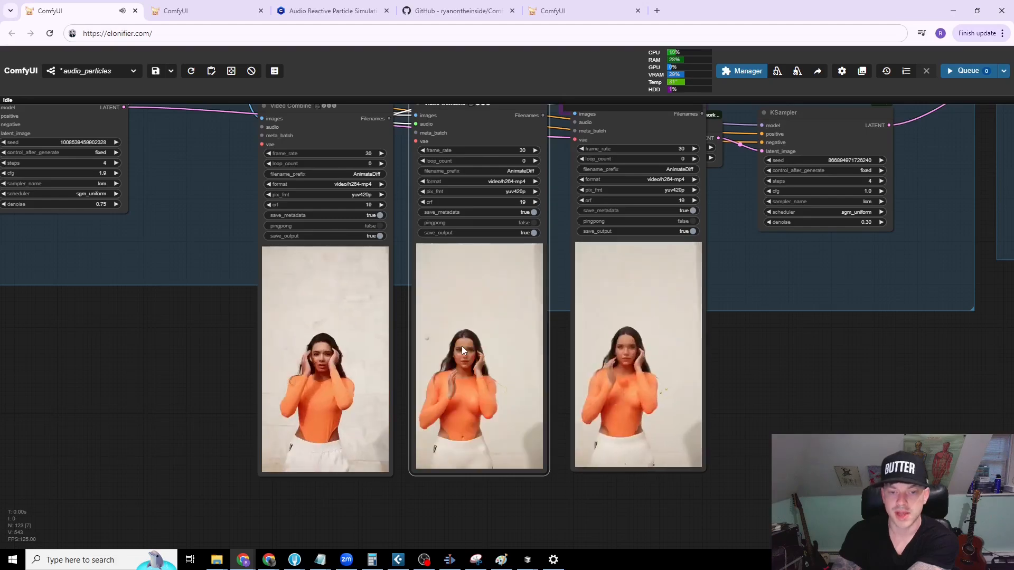
{"action": "scroll", "coordinate": [185, 351], "scroll_direction": "down", "scroll_amount": 1}
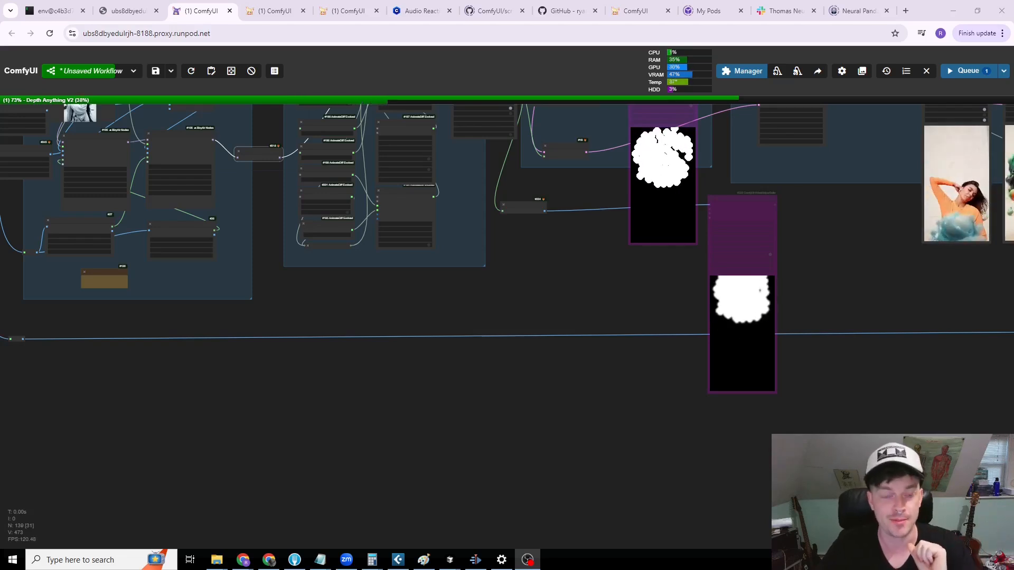
Step: Nudge the Differential Diffusion node between IPAdapter Advanced and the AnimateDiff nodes slightly down and right
{"action": "scroll", "coordinate": [400, 367], "scroll_direction": "up", "scroll_amount": 10}
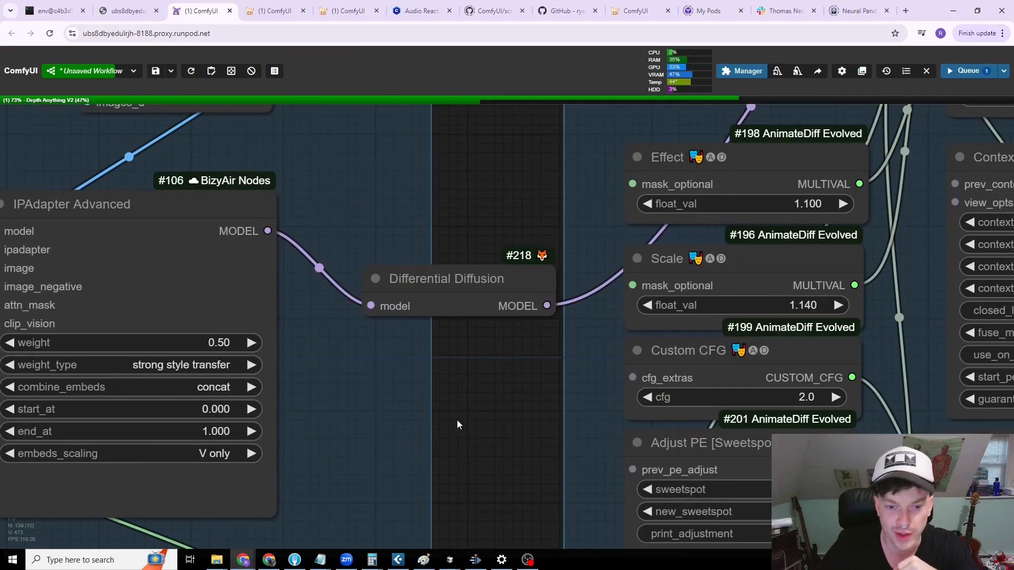
{"action": "left_click_drag", "start_coordinate": [498, 392], "coordinate": [442, 324]}
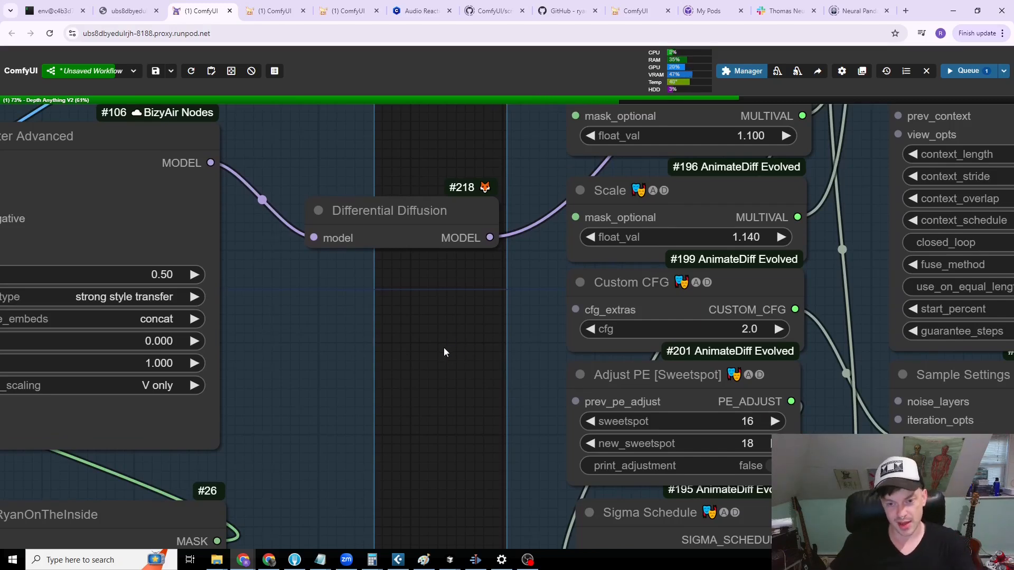
{"action": "left_click_drag", "start_coordinate": [443, 349], "coordinate": [408, 332]}
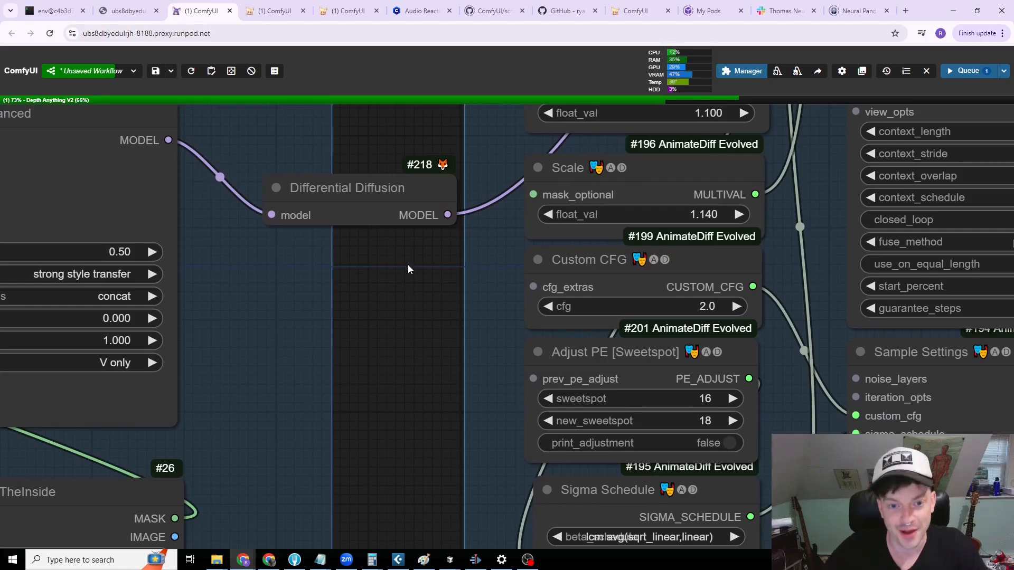
{"action": "scroll", "coordinate": [409, 266], "scroll_direction": "down", "scroll_amount": 2}
{"action": "left_click_drag", "start_coordinate": [348, 189], "coordinate": [352, 196]}
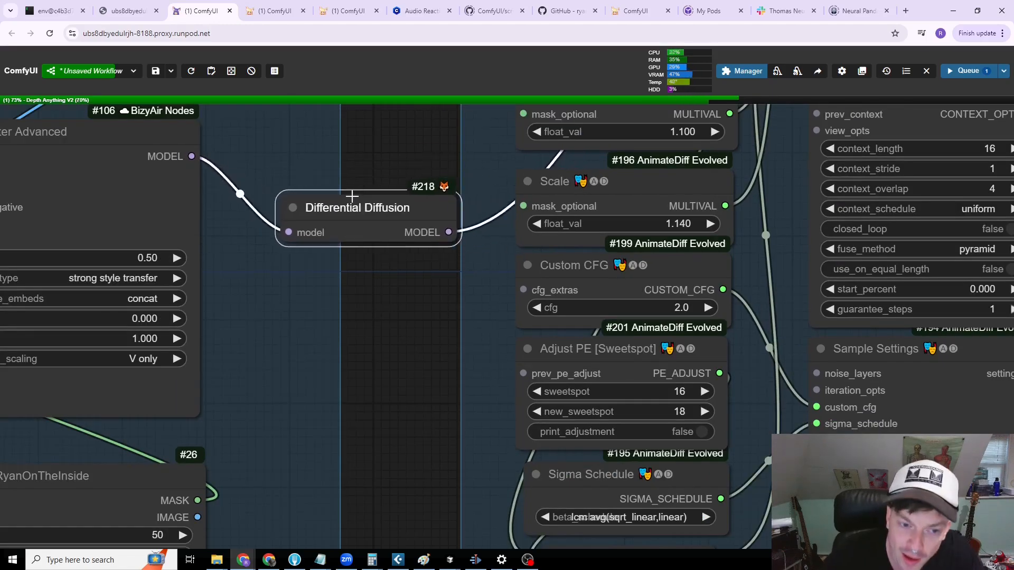
Step: Nudge the Grow Mask With Blur node between the Anim Diff and Latent noise mask groups slightly up
{"action": "scroll", "coordinate": [397, 342], "scroll_direction": "down", "scroll_amount": 2}
{"action": "left_click_drag", "start_coordinate": [332, 328], "coordinate": [135, 259]}
{"action": "scroll", "coordinate": [607, 380], "scroll_direction": "down", "scroll_amount": 5}
{"action": "left_click_drag", "start_coordinate": [721, 360], "coordinate": [512, 452]}
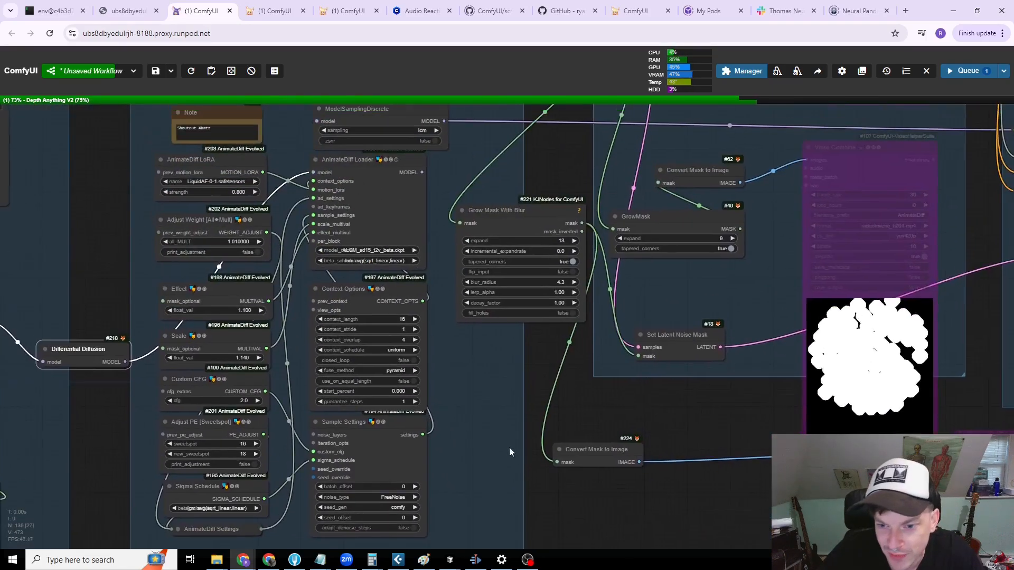
{"action": "left_click_drag", "start_coordinate": [538, 342], "coordinate": [523, 376]}
{"action": "left_click_drag", "start_coordinate": [523, 249], "coordinate": [523, 236]}
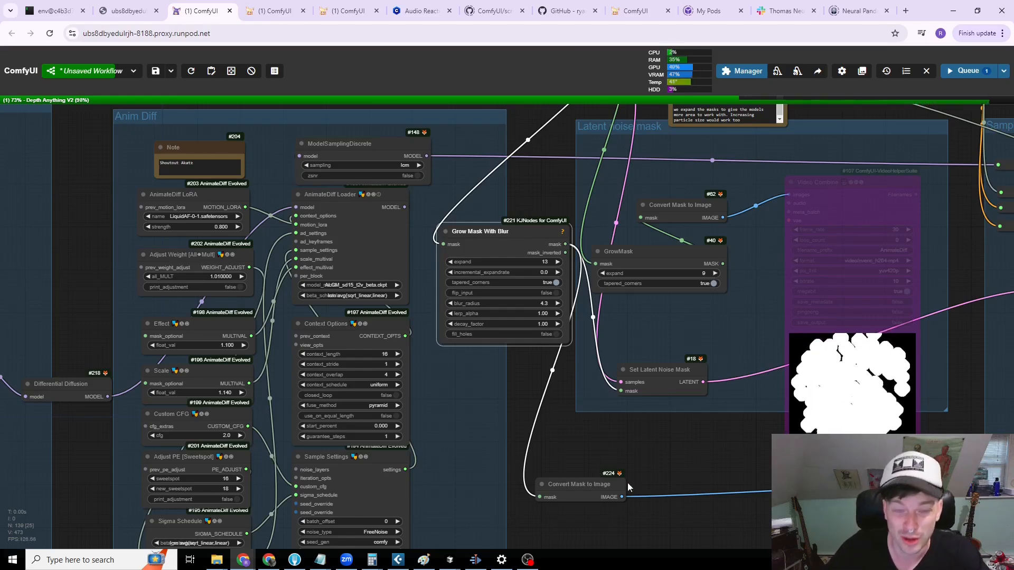
{"action": "scroll", "coordinate": [653, 464], "scroll_direction": "down", "scroll_amount": 3}
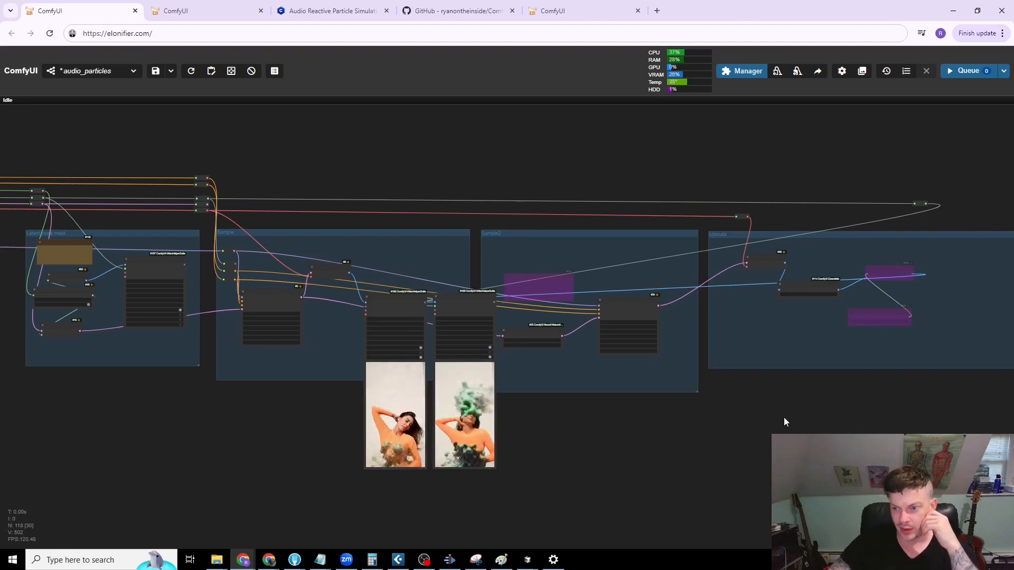
Step: Look over the whole audio_particles workflow, from its input groups to the Upscale group
{"action": "left_click_drag", "start_coordinate": [784, 417], "coordinate": [653, 420]}
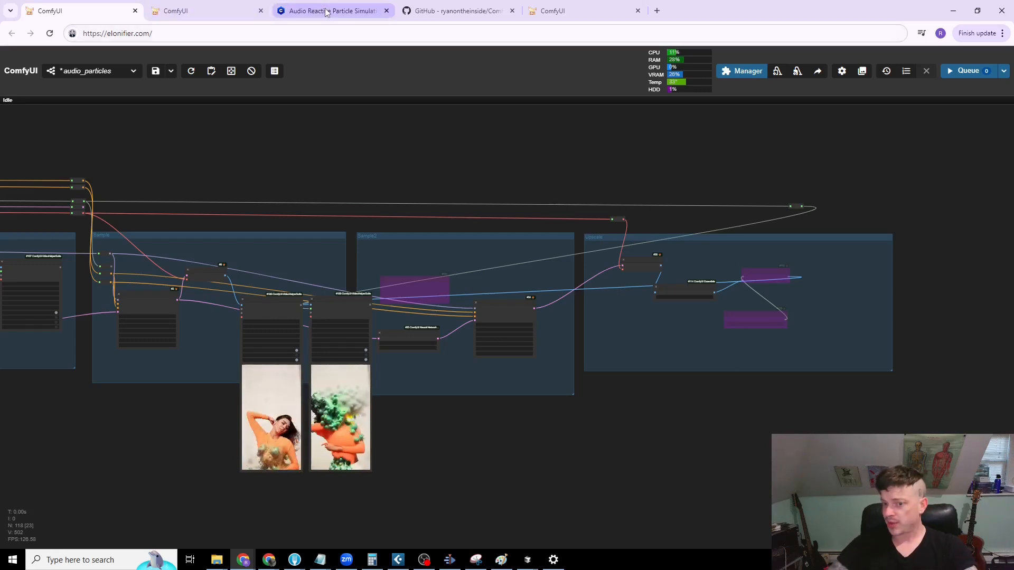
{"action": "scroll", "coordinate": [269, 180], "scroll_direction": "down", "scroll_amount": 6}
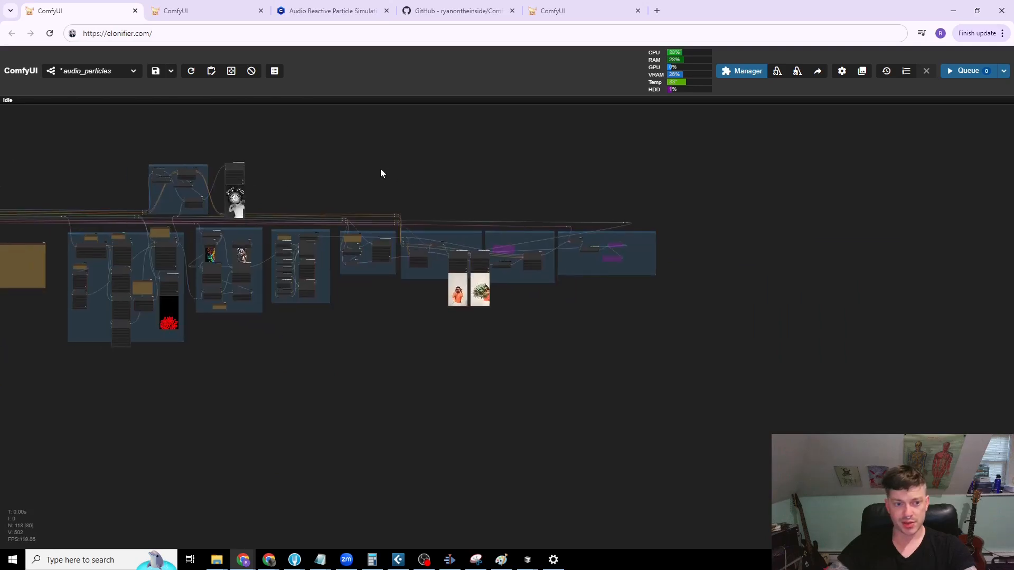
{"action": "left_click_drag", "start_coordinate": [386, 183], "coordinate": [516, 194]}
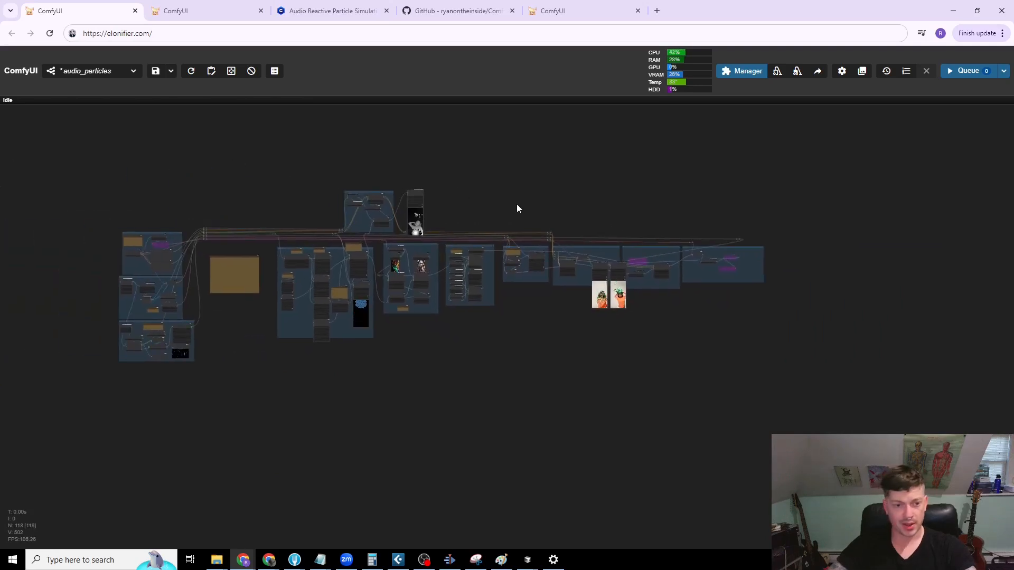